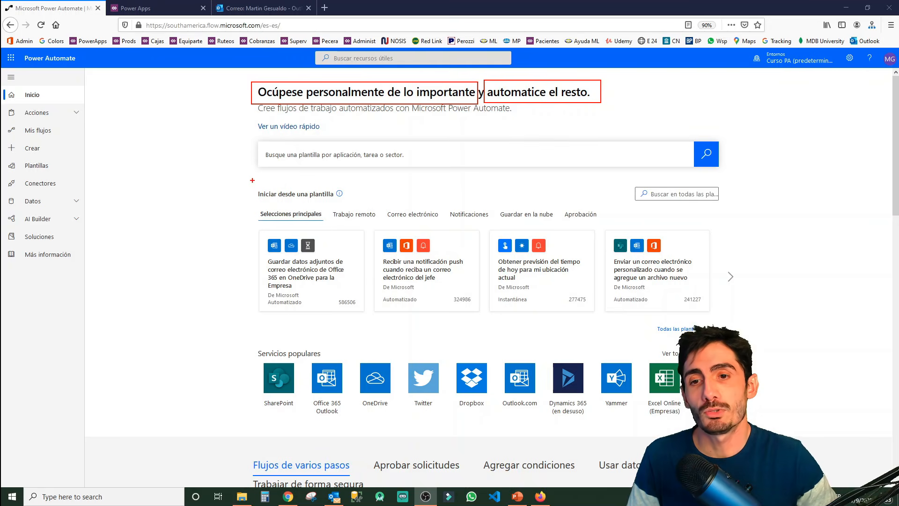
drag(248, 180, 357, 203)
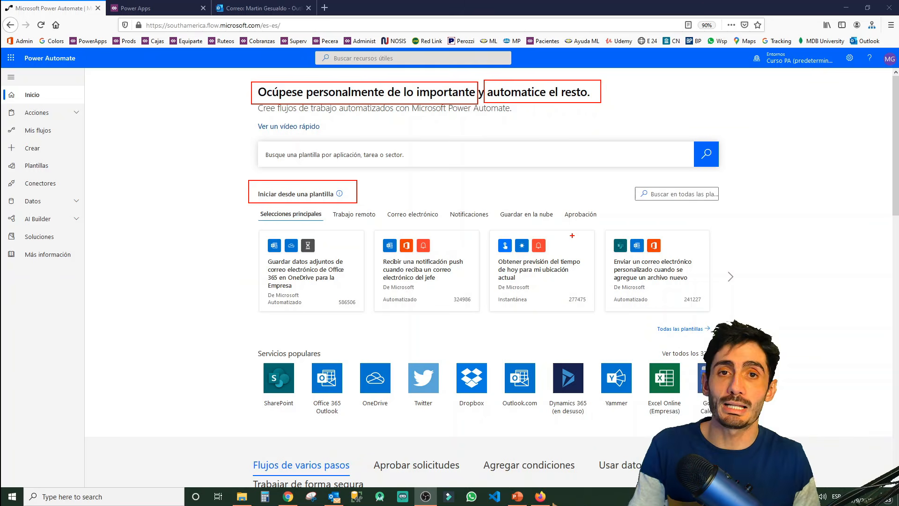
key(Escape)
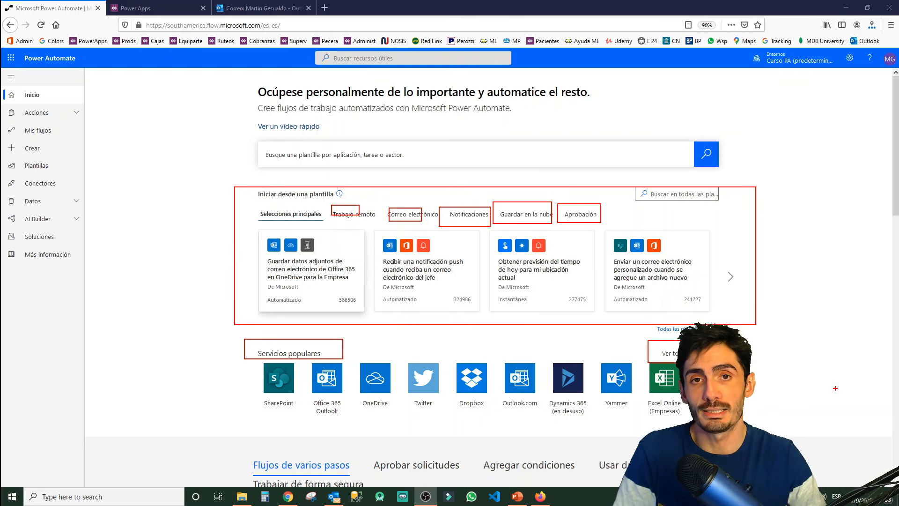
Search the flow templates for "youtube"
click(425, 152)
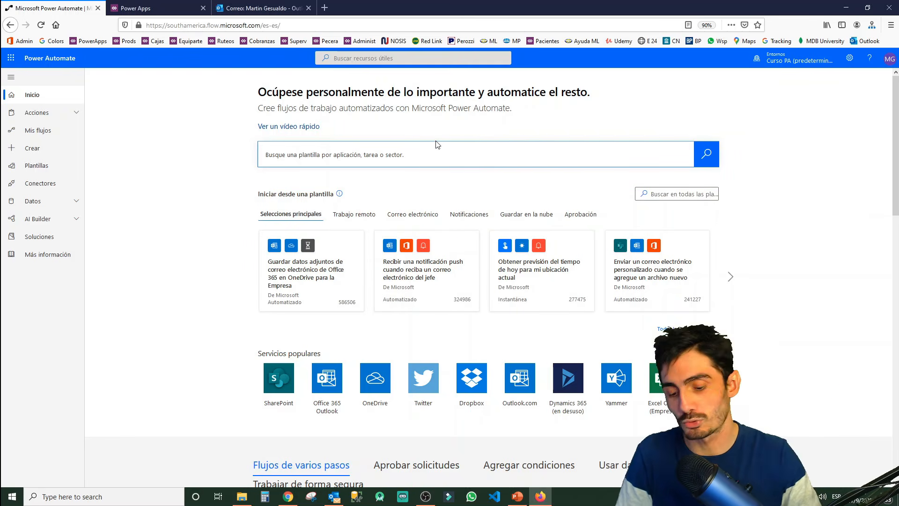
text(youtu)
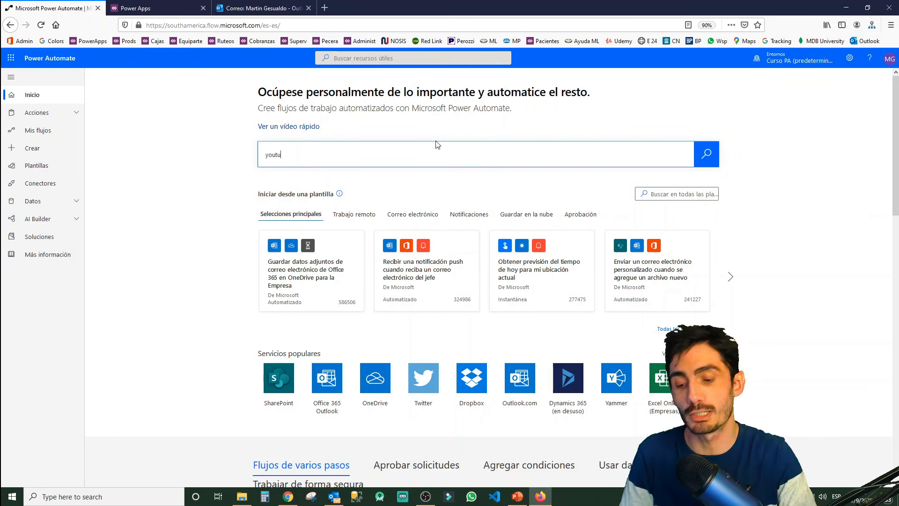
text(be)
key(Return)
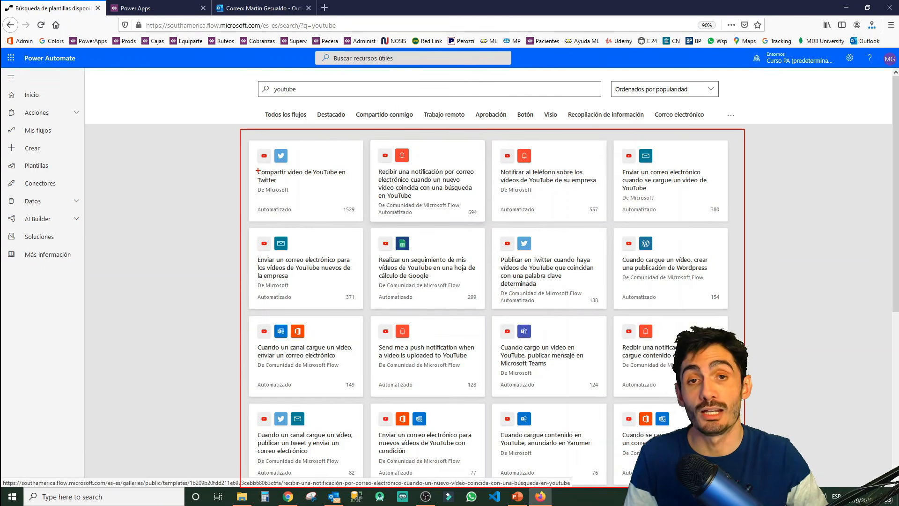
Examine the YouTube templates and the services they connect, especially "Cuando un canal cargue un vídeo, enviar un correo electrónico"
drag(251, 147, 272, 167)
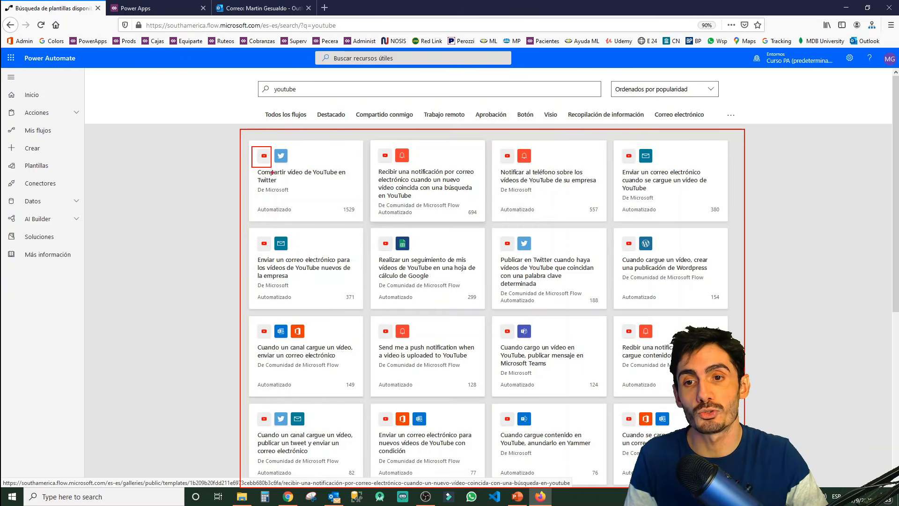
drag(256, 230, 276, 255)
drag(258, 322, 275, 347)
drag(255, 406, 275, 433)
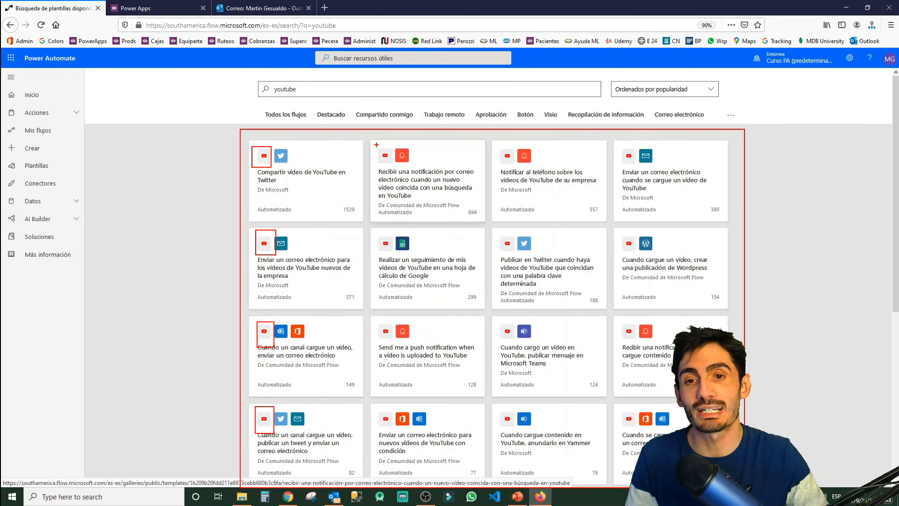
drag(377, 142, 395, 167)
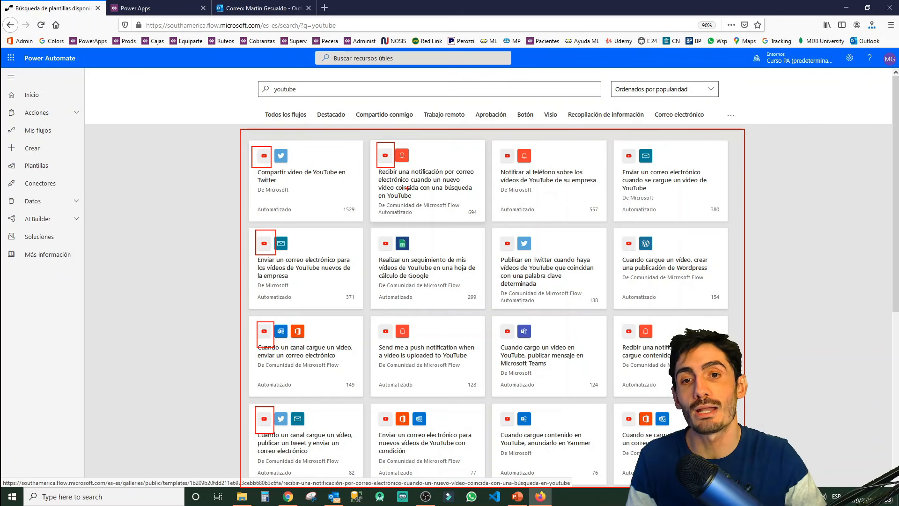
drag(256, 146, 274, 166)
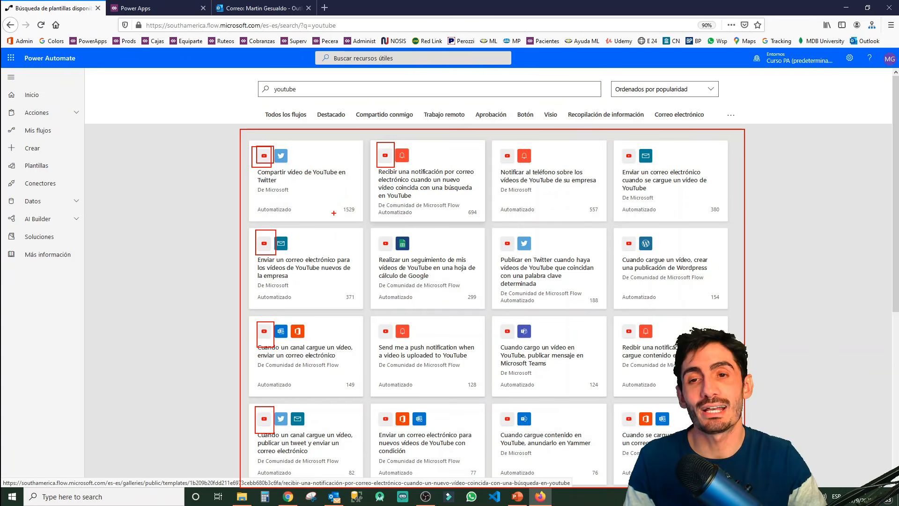
key(e)
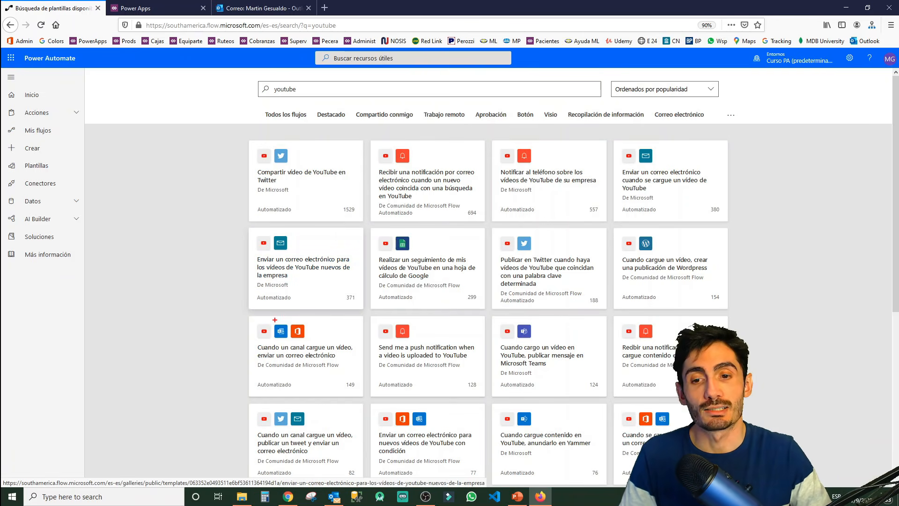
drag(275, 320, 290, 343)
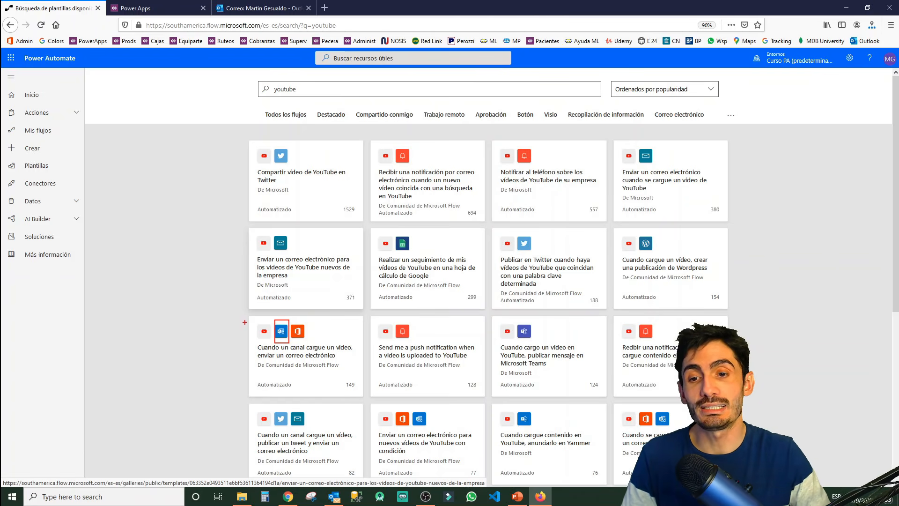
mouse_move(248, 312)
mouse_down()
mouse_move(307, 370)
mouse_move(370, 403)
mouse_up()
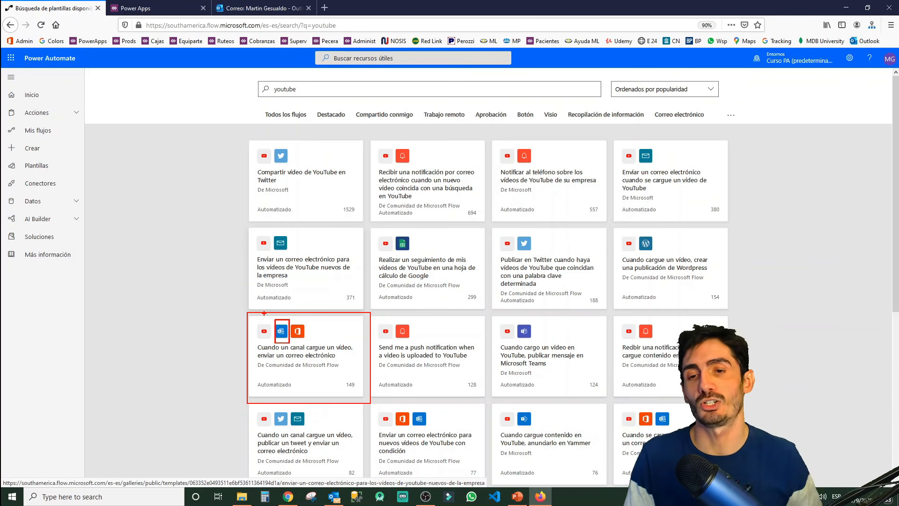
key(Escape)
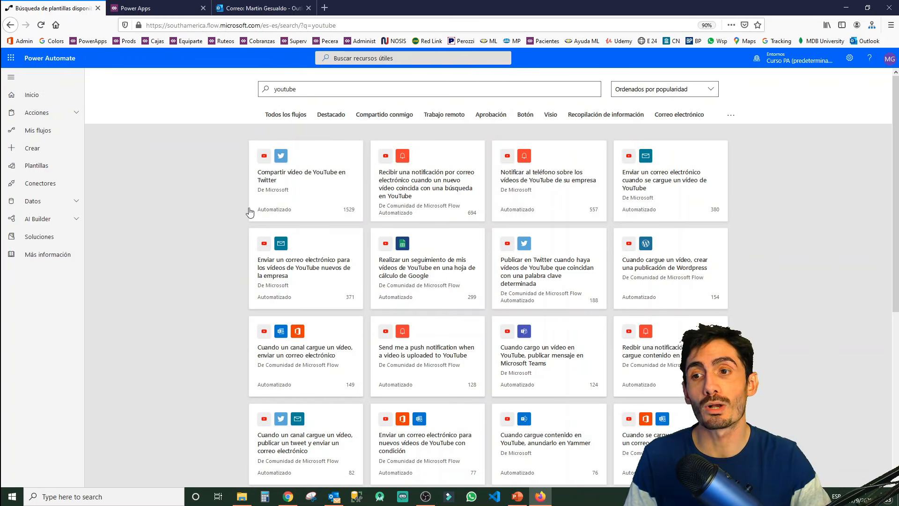
Go to the Crear page with the options for creating a flow
key(ctrl+2)
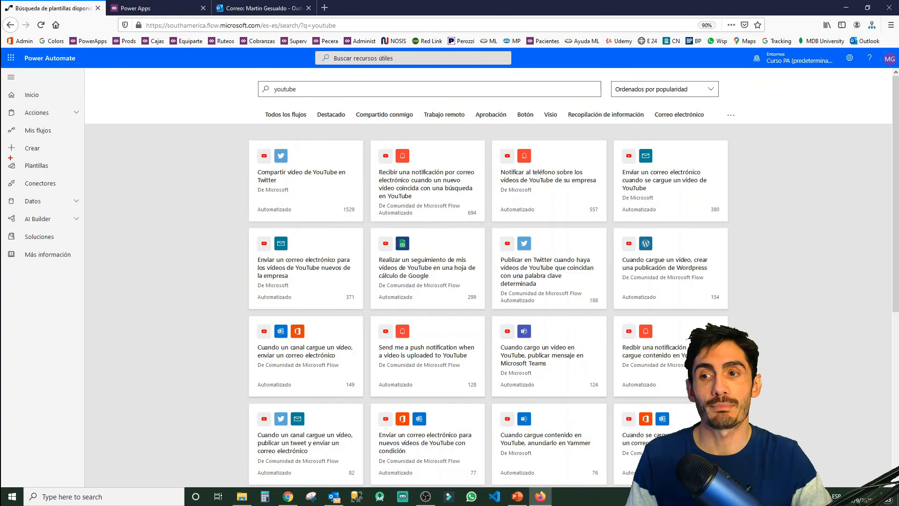
drag(1, 156, 89, 180)
key(Escape)
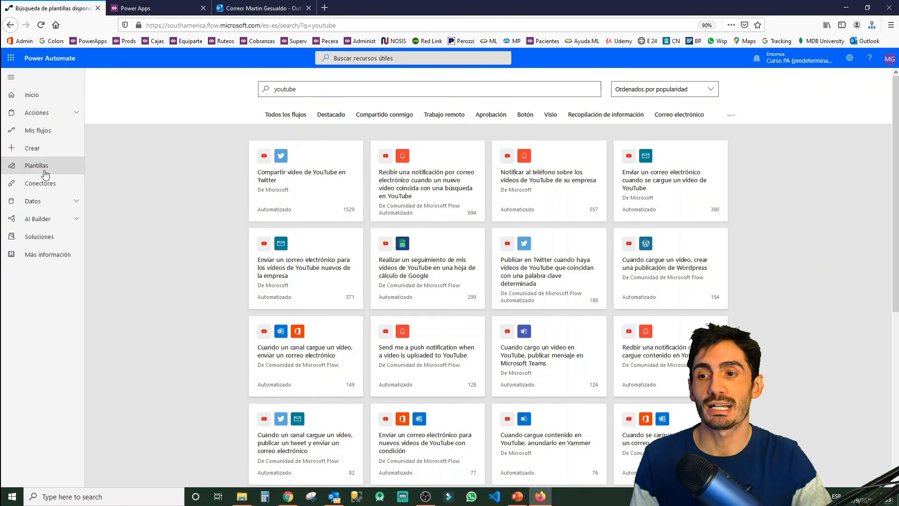
click(48, 174)
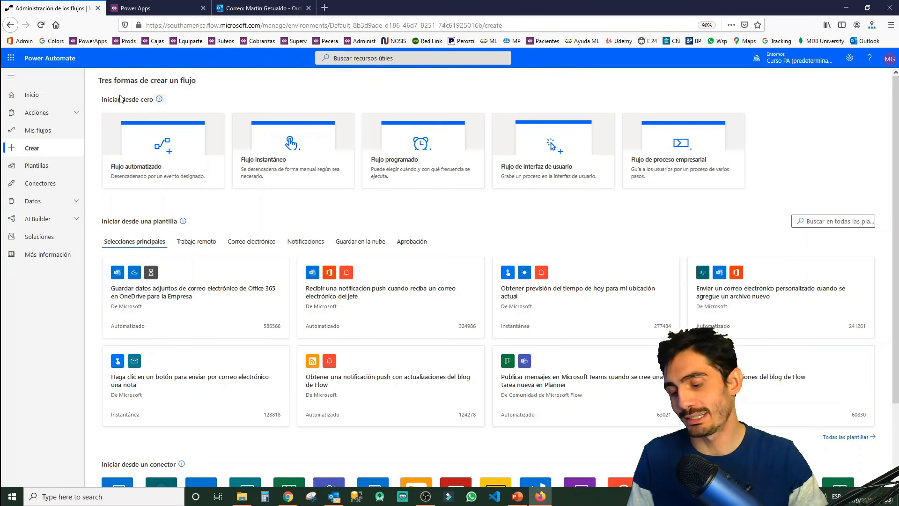
Review the three ways to create a flow: from scratch, from a template and from a connector
drag(98, 89, 170, 107)
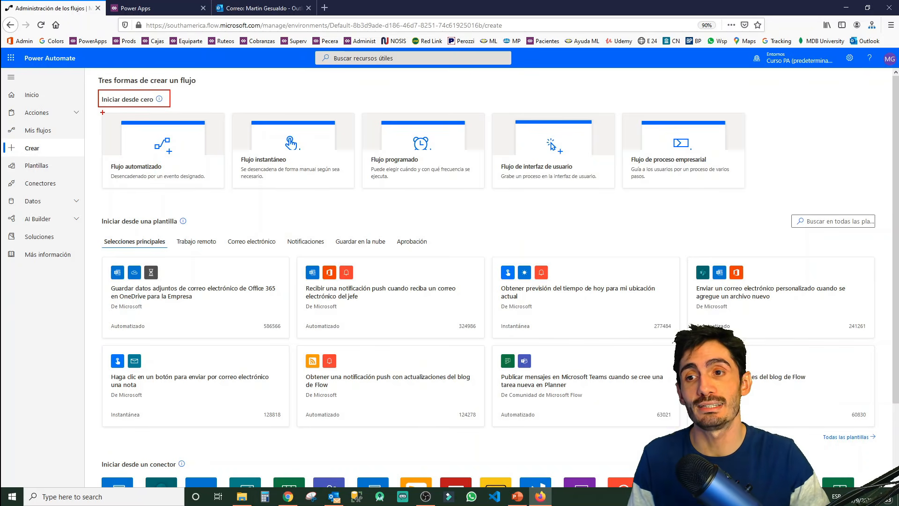
mouse_move(97, 108)
mouse_down()
mouse_move(400, 157)
mouse_move(488, 195)
mouse_up()
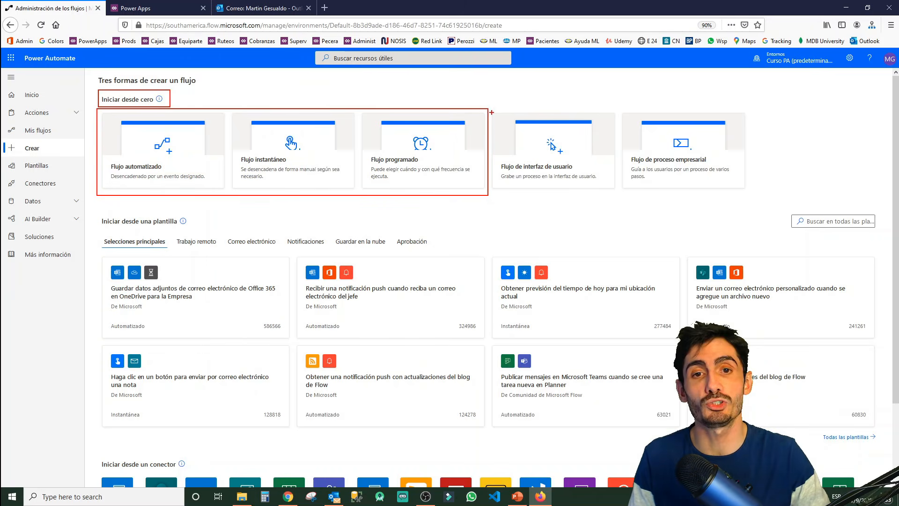
mouse_move(490, 107)
mouse_down()
mouse_move(602, 182)
mouse_move(752, 200)
mouse_up()
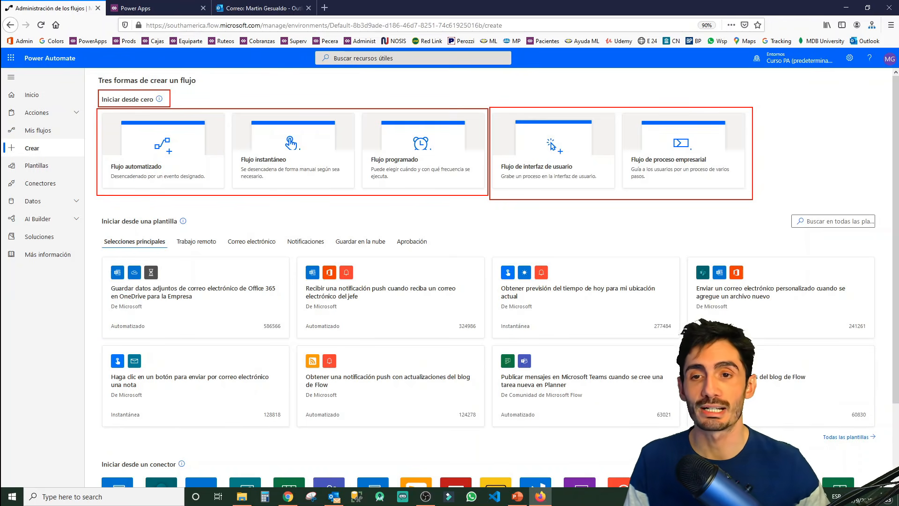
key(e)
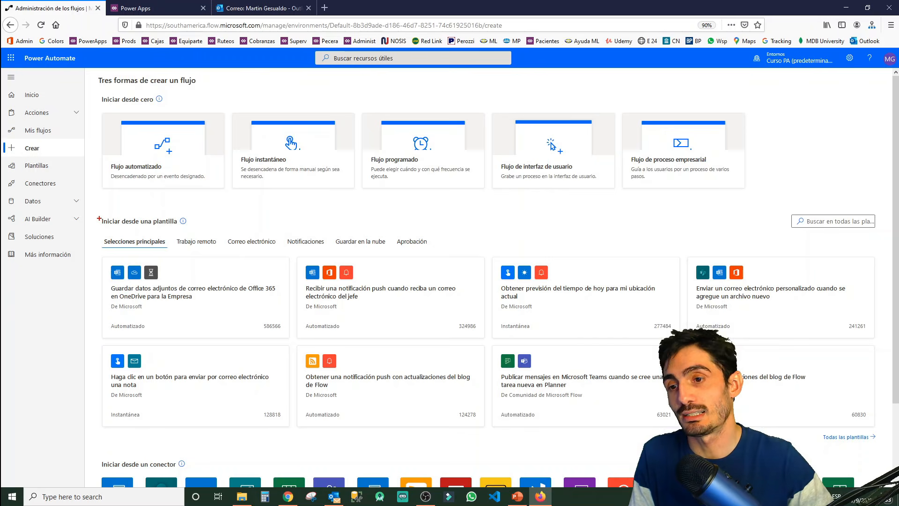
mouse_move(98, 212)
mouse_down()
mouse_move(153, 230)
mouse_move(192, 230)
mouse_up()
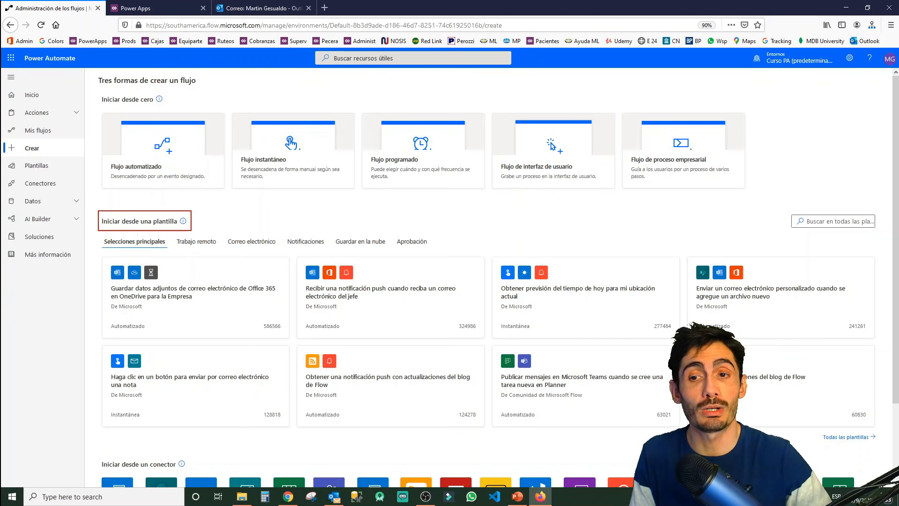
key(Escape)
scroll(347, 237, down, 2)
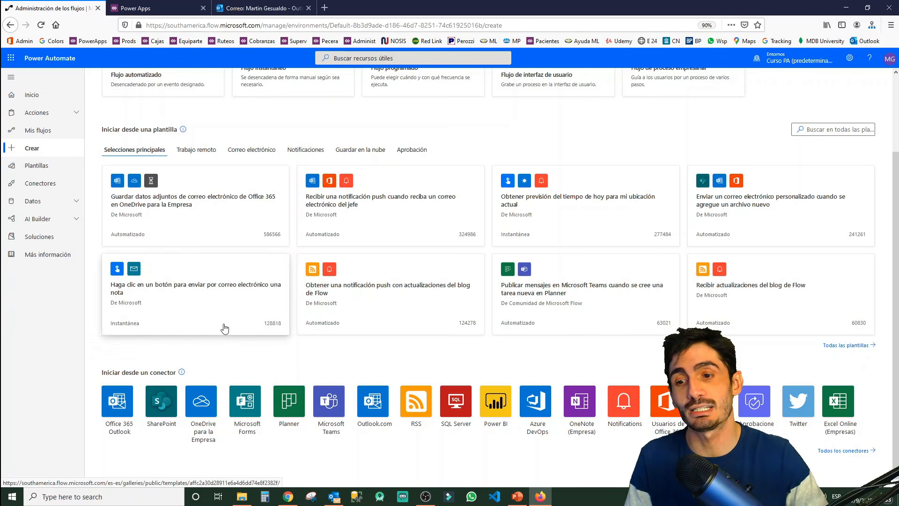
key(ctrl+2)
drag(97, 361, 192, 382)
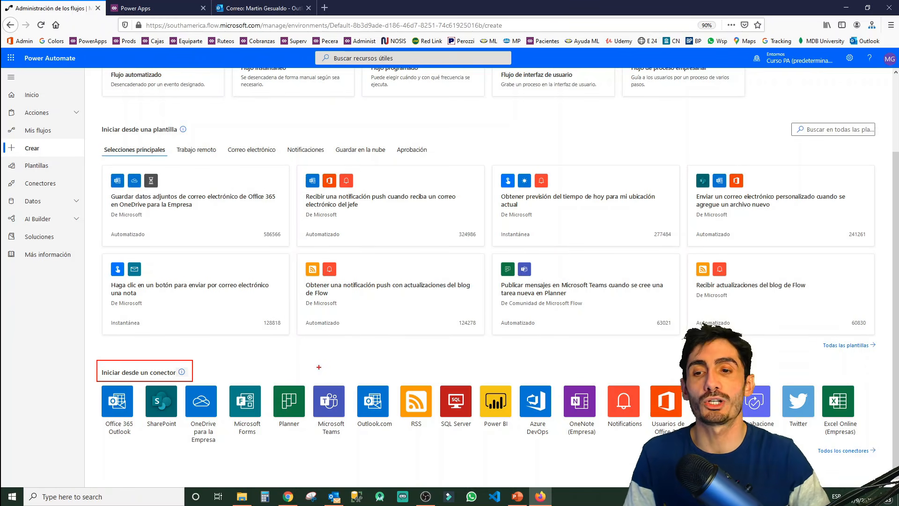
key(Escape)
scroll(368, 288, up, 2)
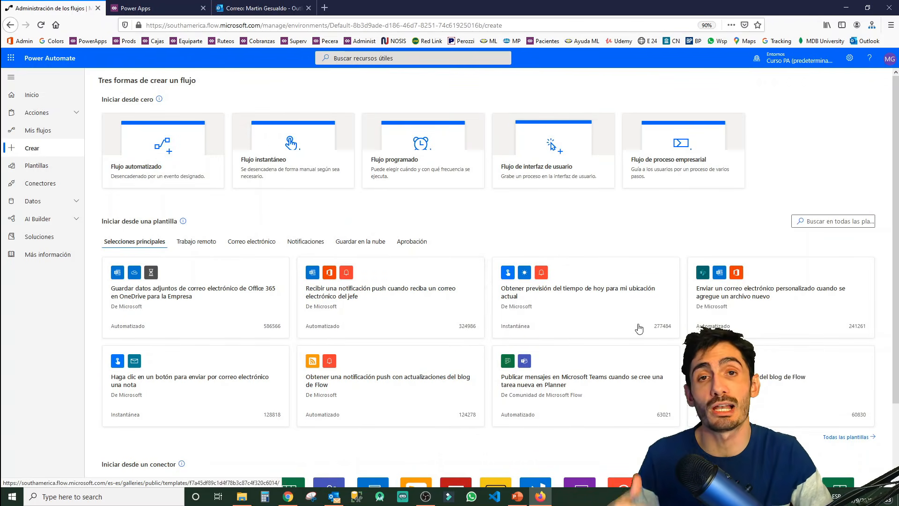
Examine the available connectors, such as SQL Server, and the automated, instant and scheduled flow types
scroll(311, 281, down, 1)
scroll(311, 188, up, 1)
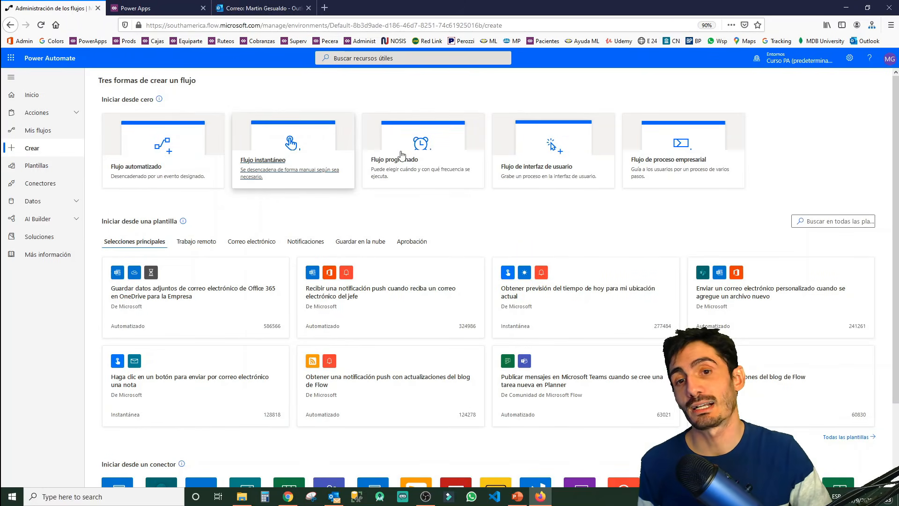
scroll(344, 185, down, 2)
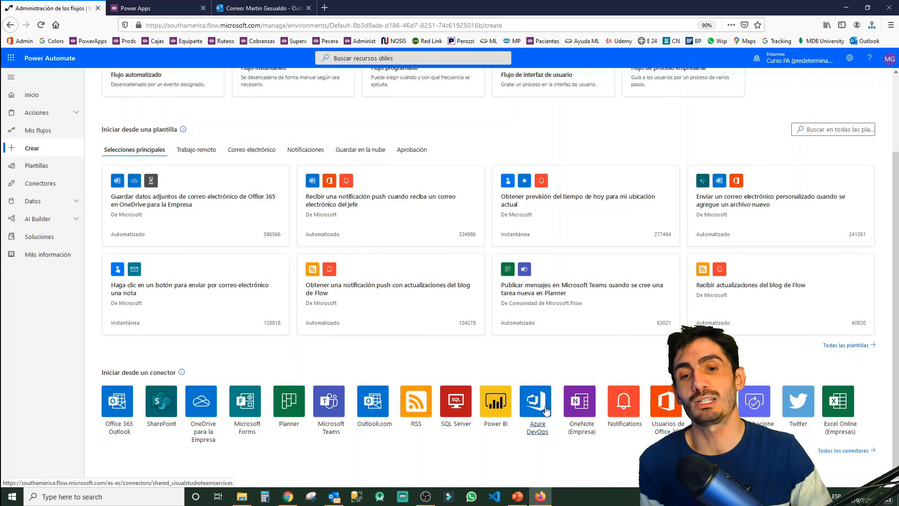
scroll(524, 187, up, 1)
scroll(513, 204, down, 1)
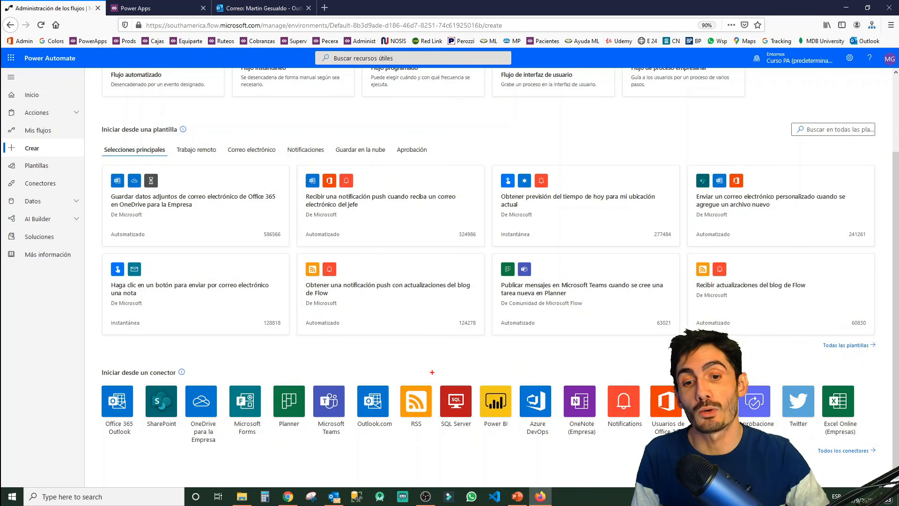
drag(432, 372, 478, 436)
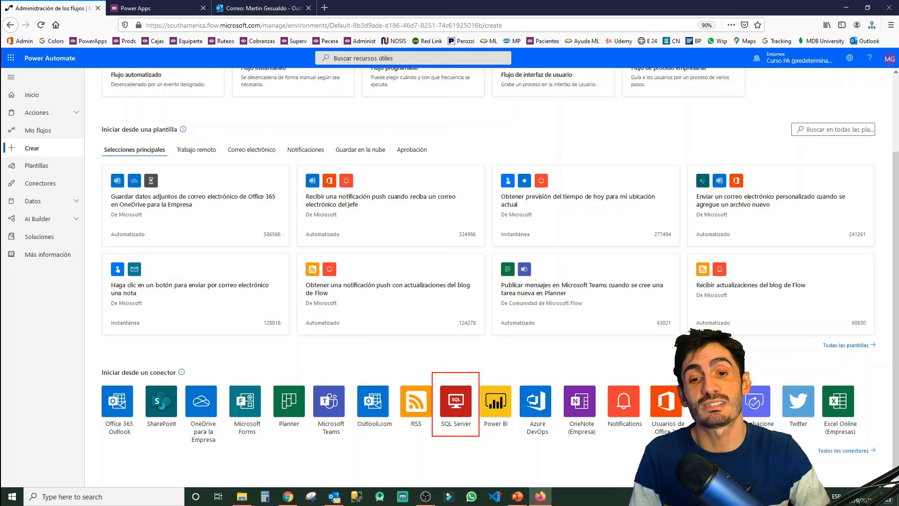
key(Escape)
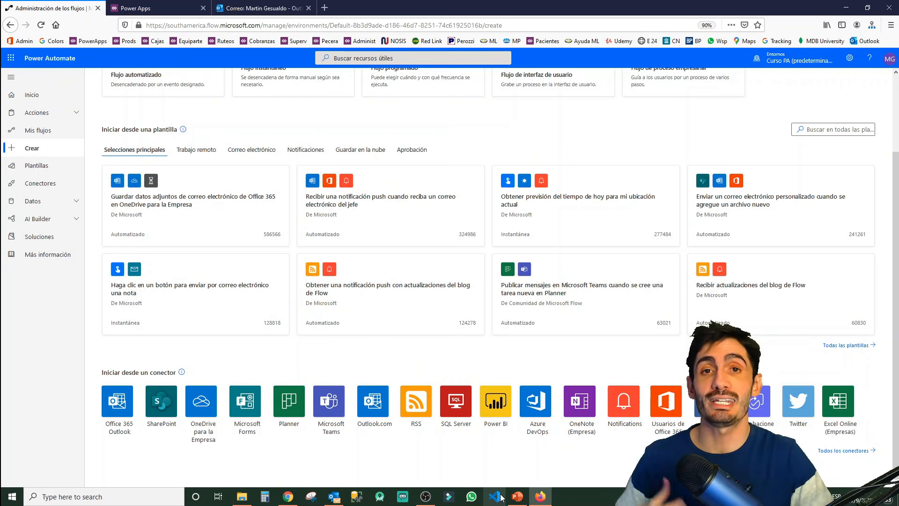
scroll(121, 167, up, 2)
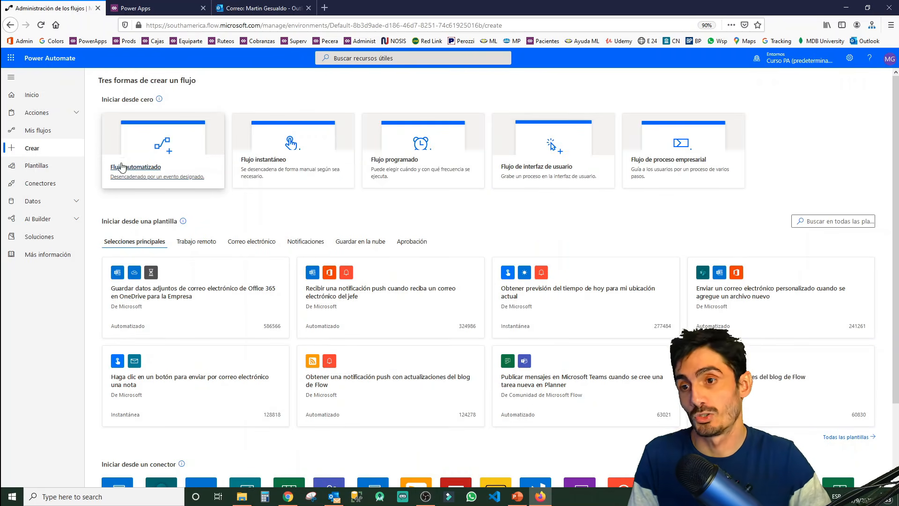
mouse_move(97, 109)
mouse_down()
mouse_move(419, 189)
mouse_move(488, 196)
mouse_up()
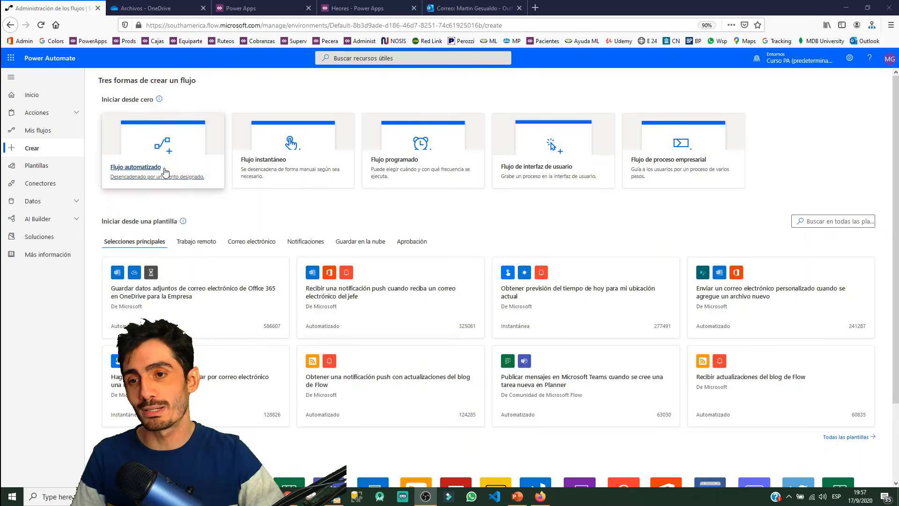
Start a new automated flow (Flujo automatizado) from scratch, opening its name and trigger setup
click(175, 169)
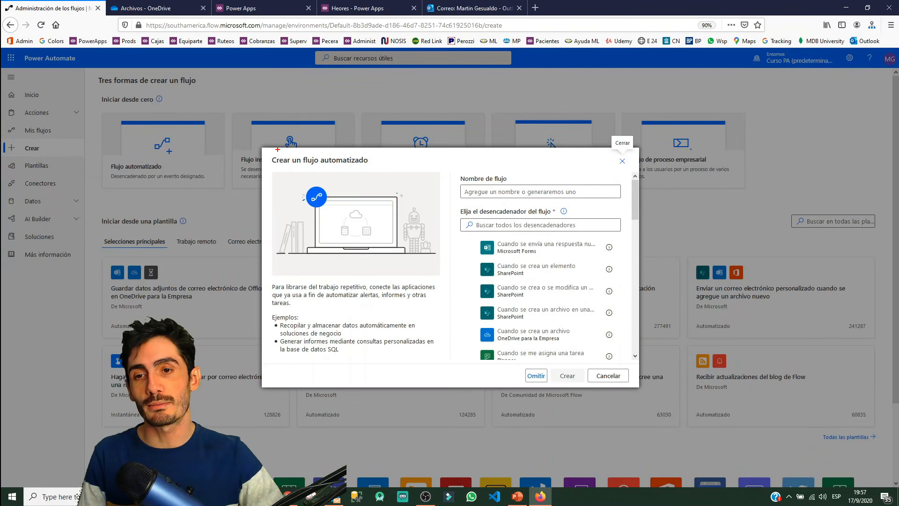
mouse_move(266, 146)
mouse_down()
mouse_move(465, 265)
mouse_move(642, 387)
mouse_up()
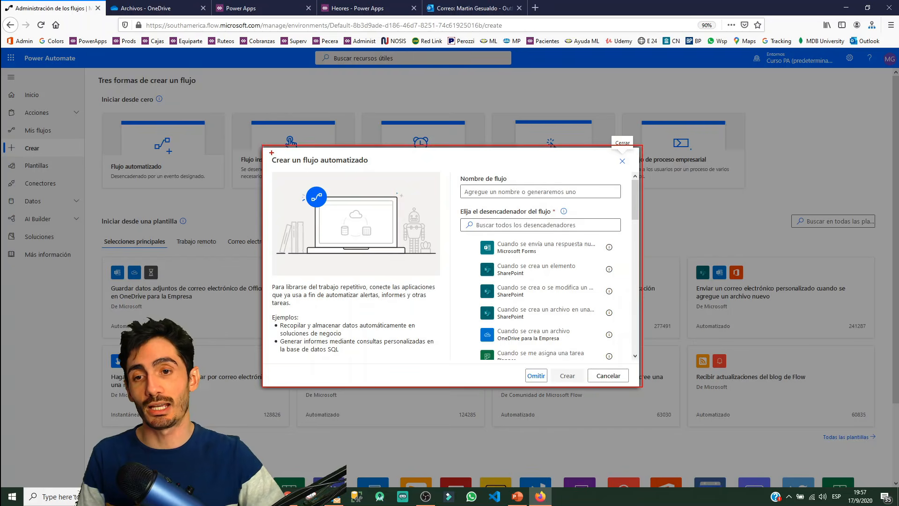
drag(270, 153, 373, 169)
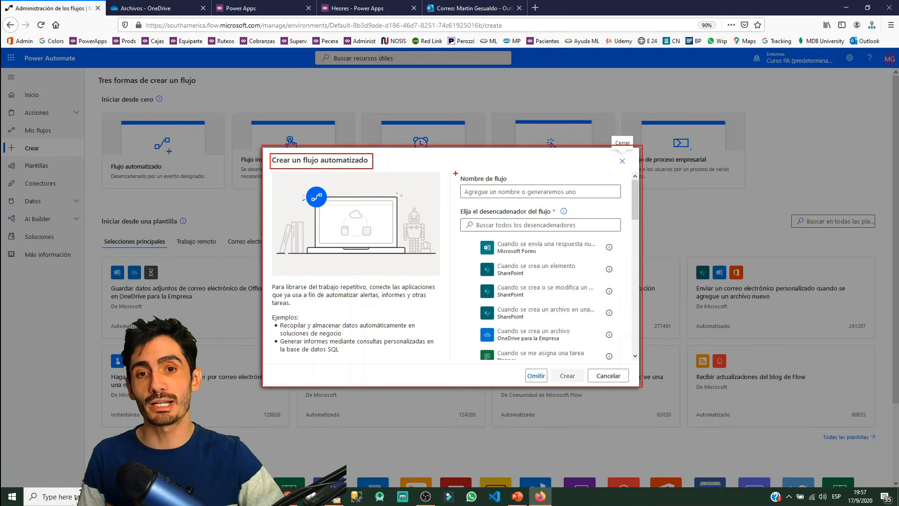
drag(456, 171, 518, 186)
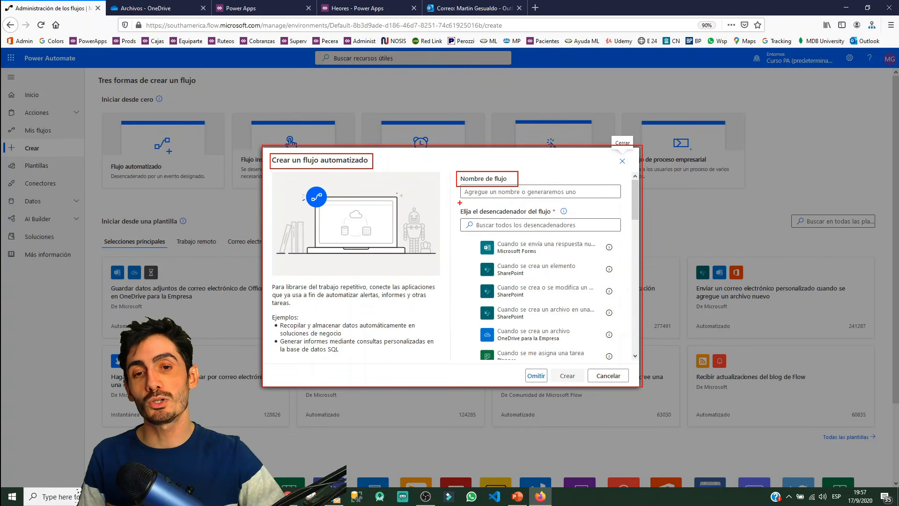
Name the automated flow "Nuevo héroe"
mouse_move(460, 203)
mouse_down()
mouse_move(516, 224)
mouse_move(626, 233)
mouse_up()
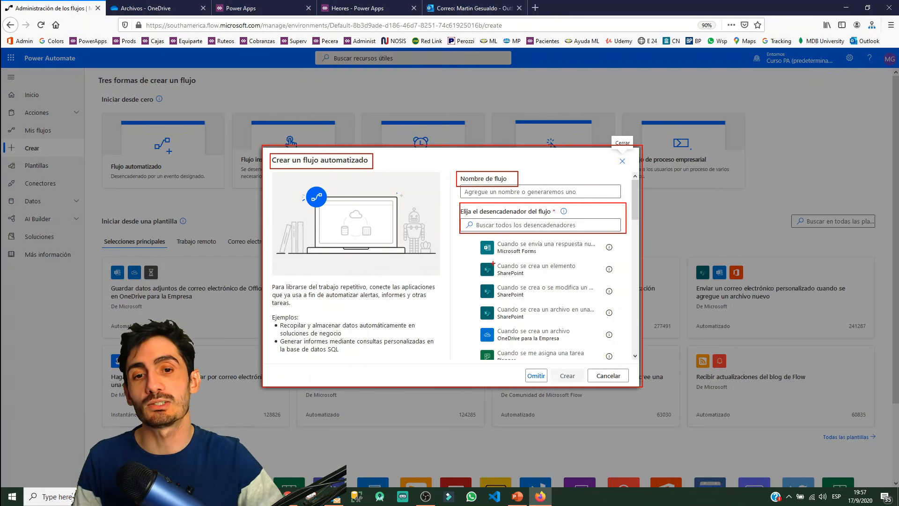
key(Escape)
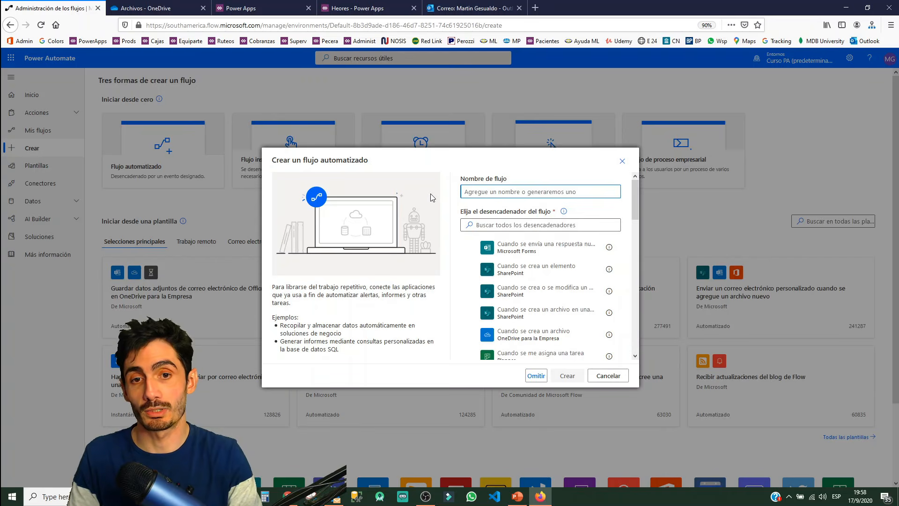
text(Nuevo elemntro)
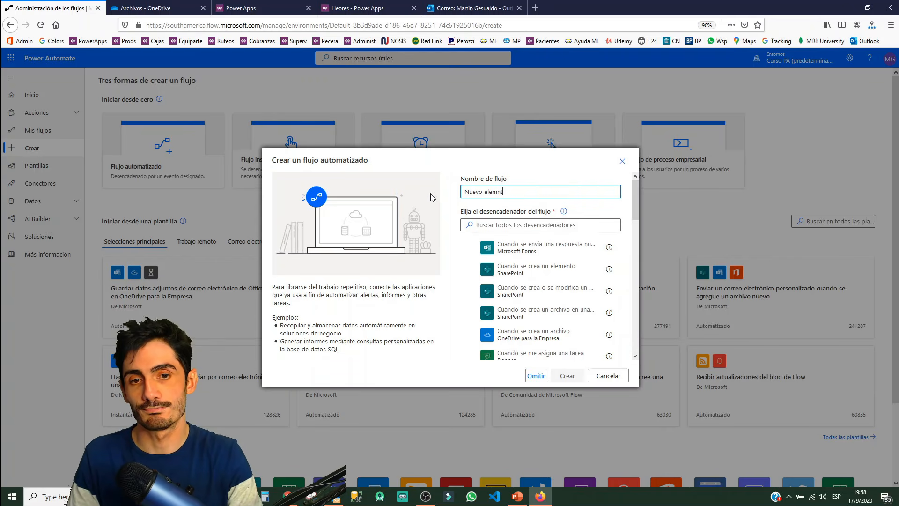
key(BackSpace)
key(BackSpace)
key(BackSpace)
text(ento creado)
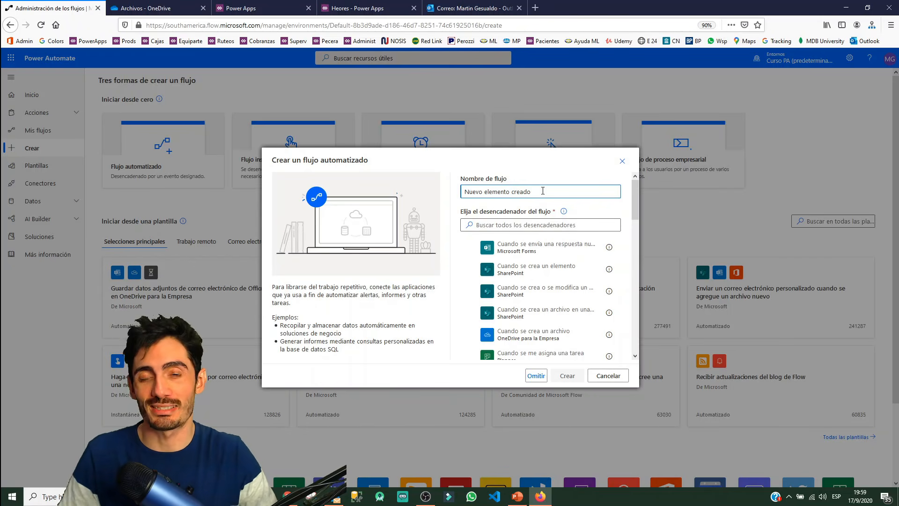
drag(542, 191, 481, 193)
text(héroe)
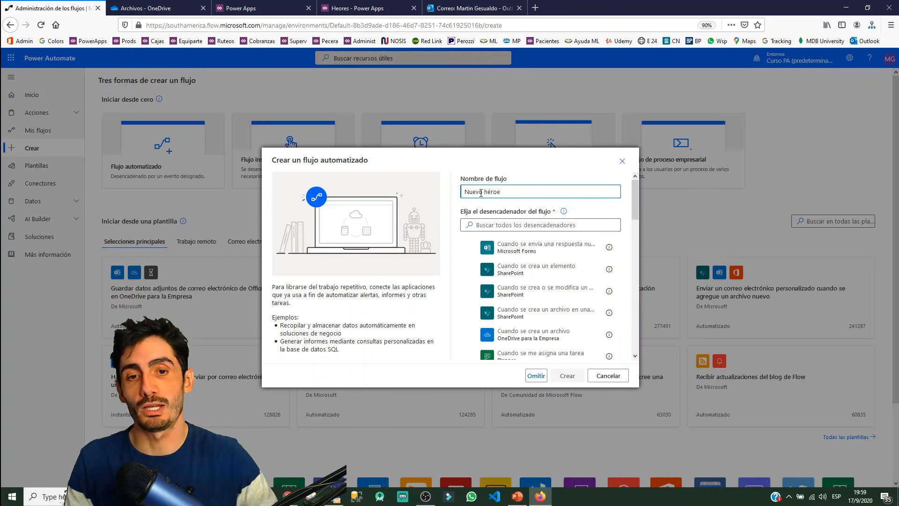
Examine the available flow triggers, such as those for Microsoft Forms, SharePoint, OneDrive para la Empresa, Planner and Gmail
scroll(480, 192, down, 1)
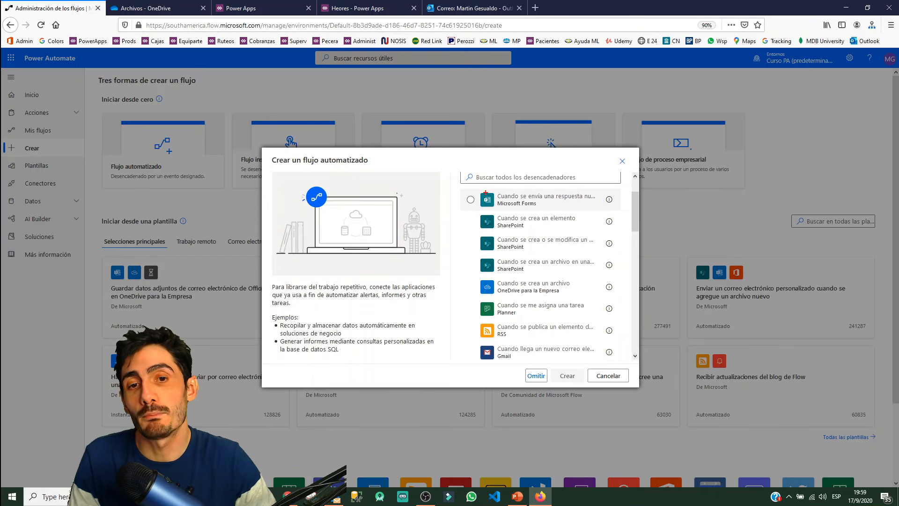
drag(474, 188, 623, 209)
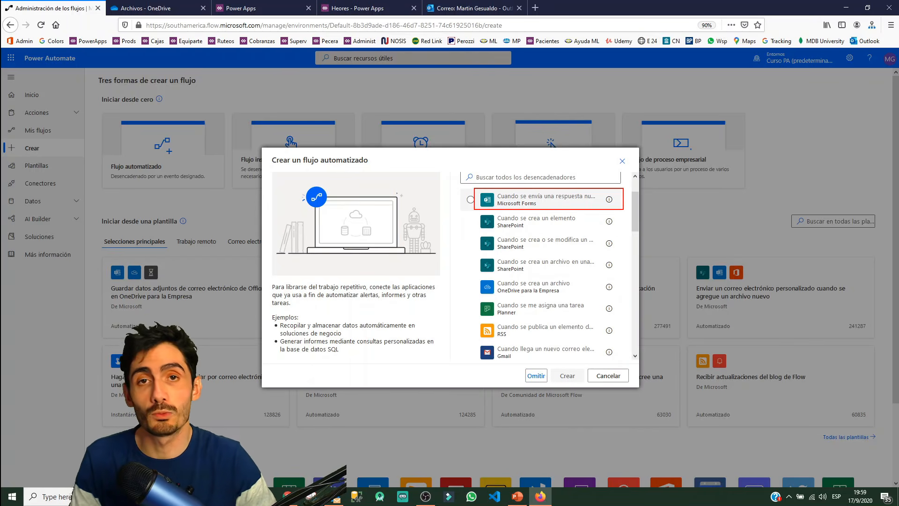
drag(462, 213, 624, 232)
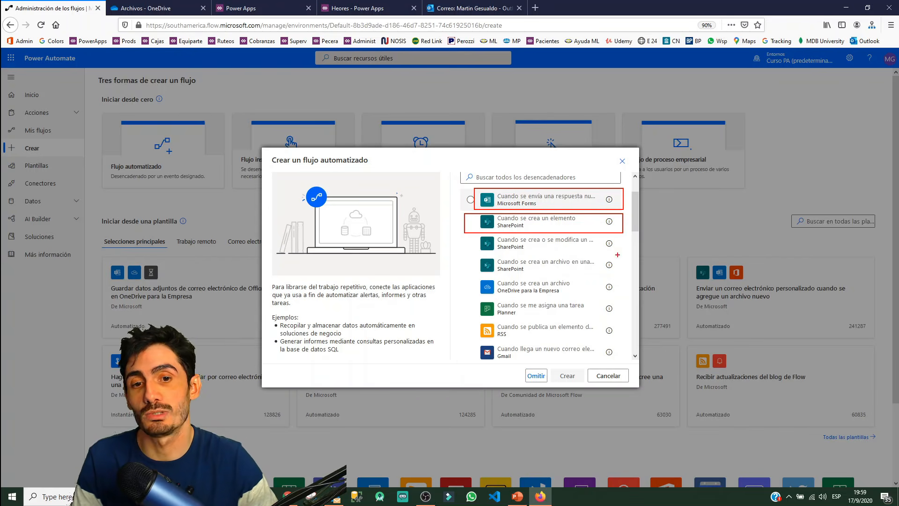
drag(471, 270, 619, 300)
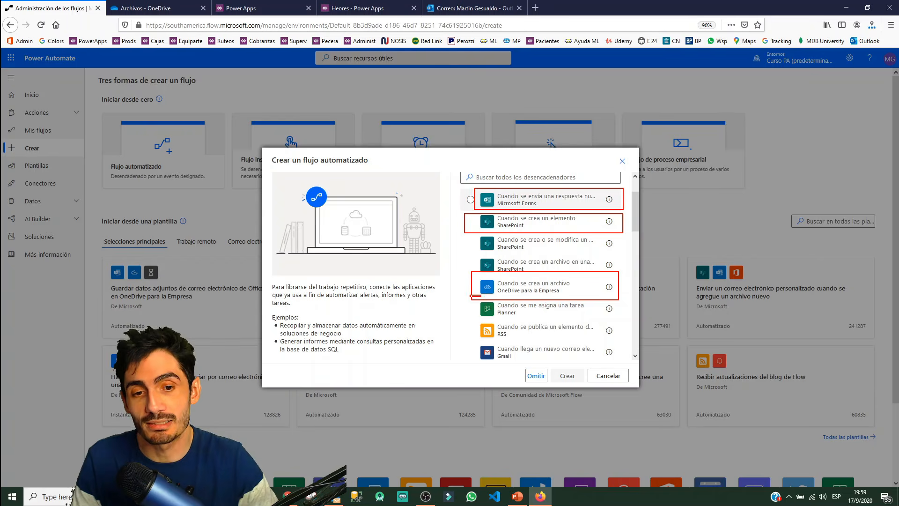
drag(470, 295, 634, 321)
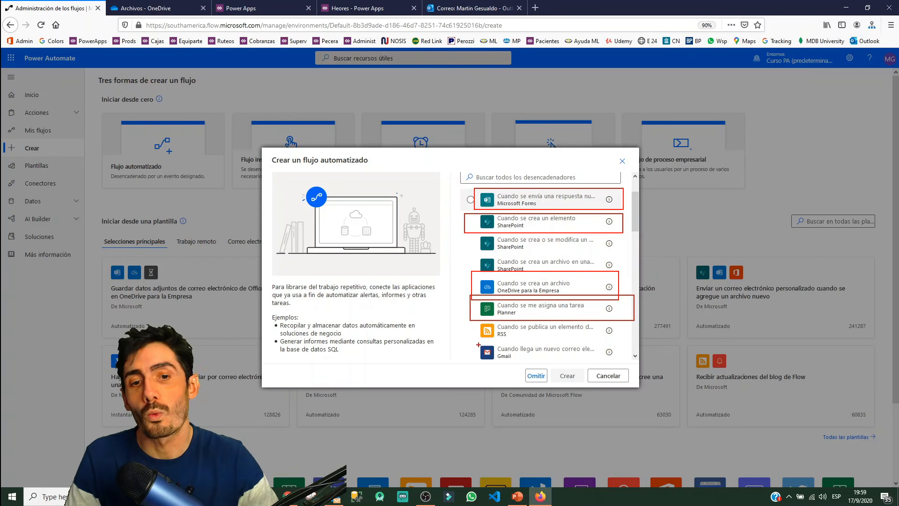
drag(473, 342, 621, 363)
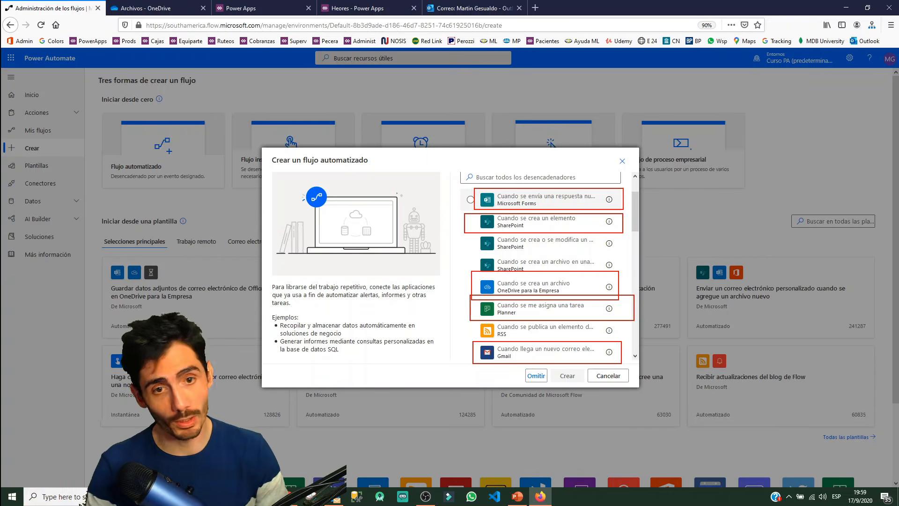
key(Escape)
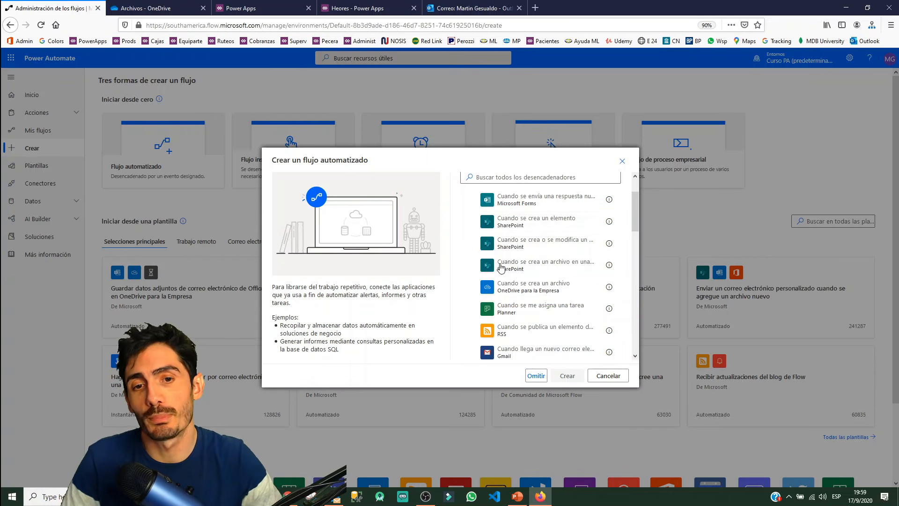
scroll(512, 262, down, 10)
scroll(512, 262, down, 5)
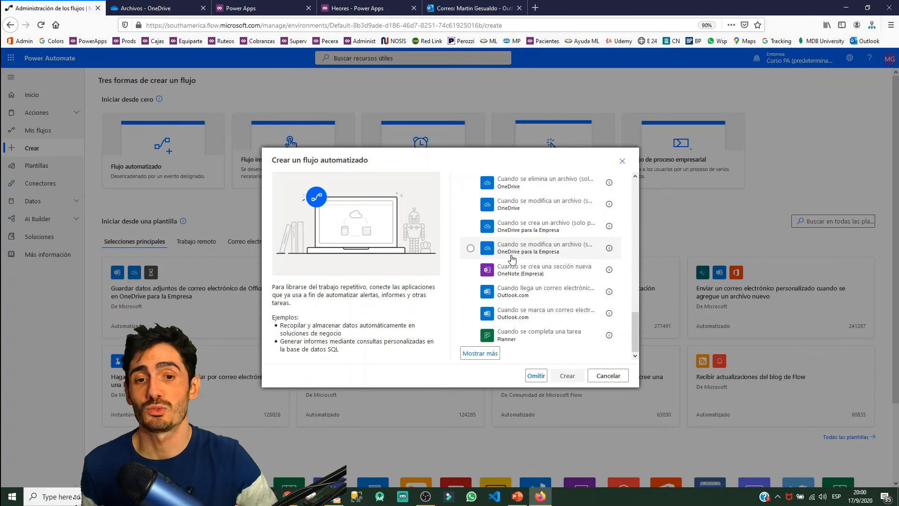
scroll(515, 272, up, 12)
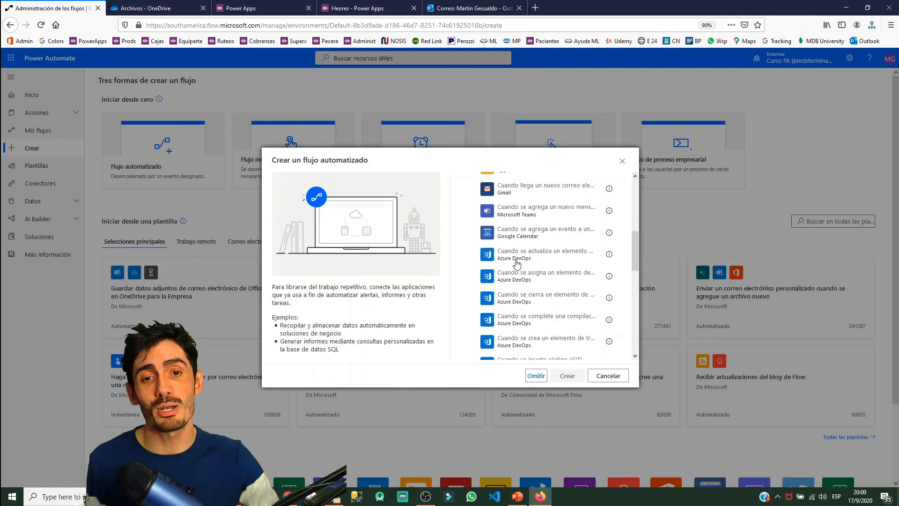
scroll(522, 236, up, 2)
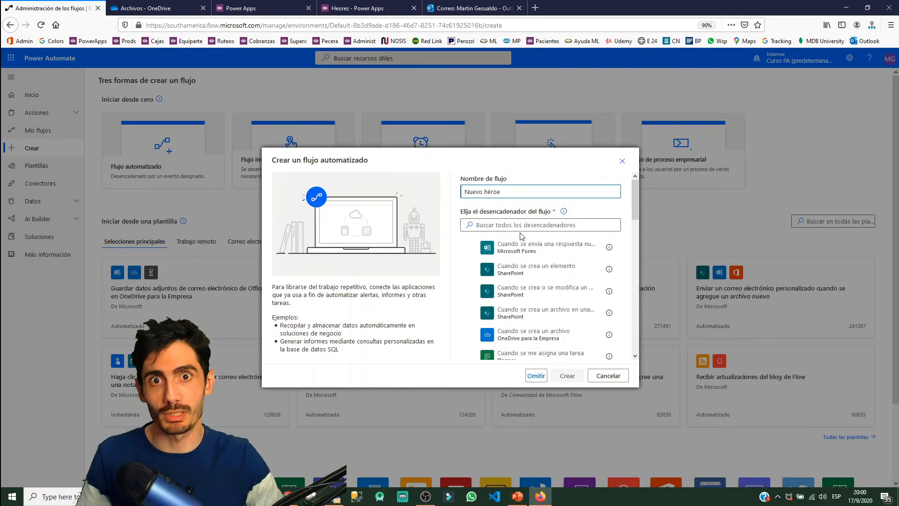
Choose the SharePoint trigger "Cuando se crea un elemento" and create the flow
click(471, 273)
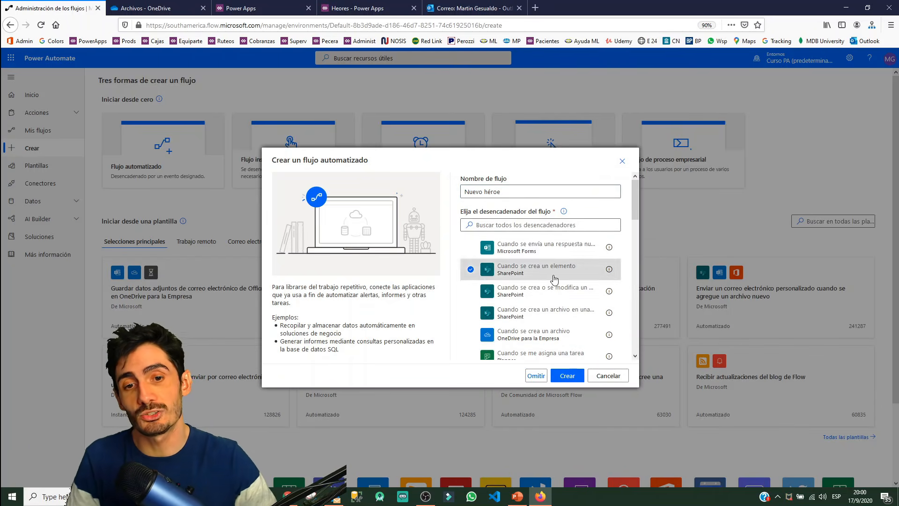
click(577, 378)
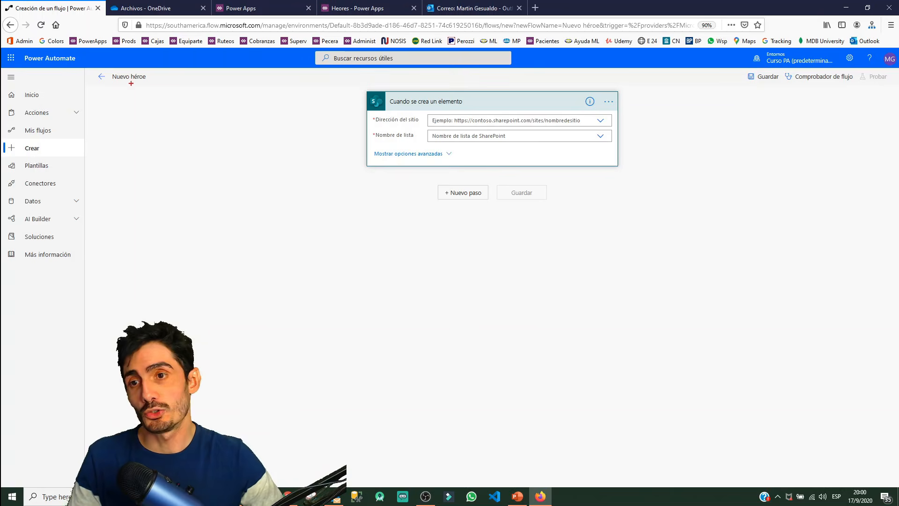
click(178, 89)
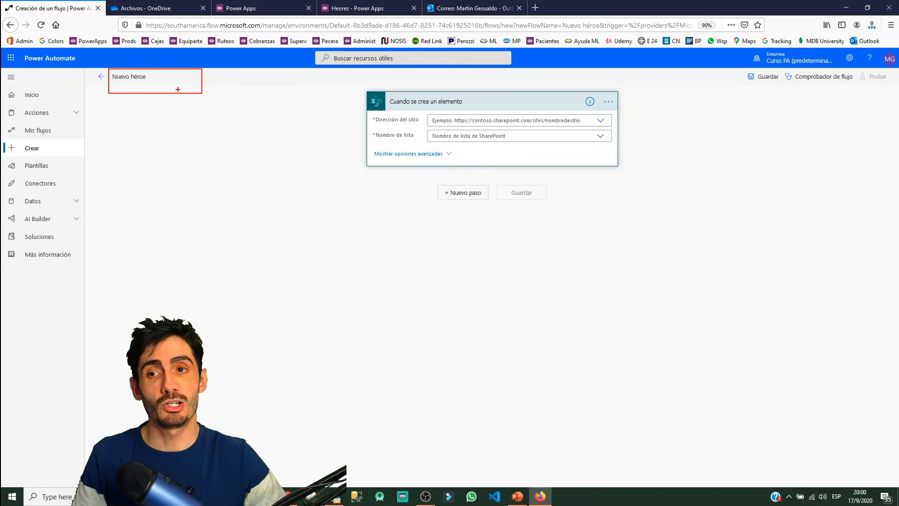
double_click(133, 73)
click(163, 137)
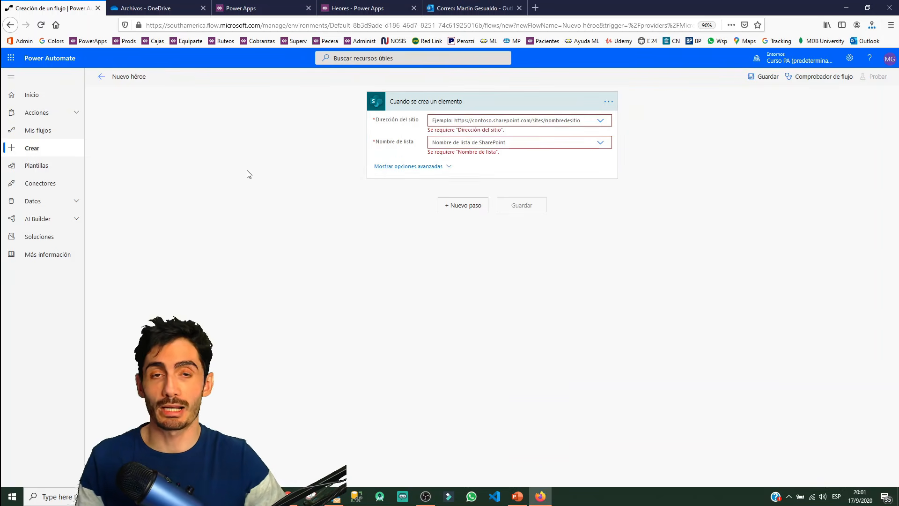
Set the SharePoint trigger's site address to the YouTube site and its list name to Heores
mouse_move(363, 89)
mouse_down()
mouse_move(608, 165)
mouse_move(622, 180)
mouse_up()
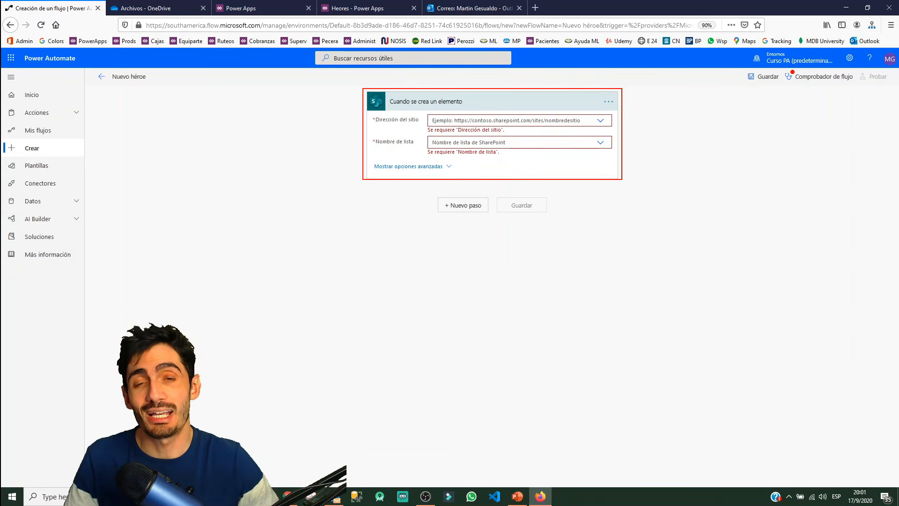
drag(387, 93, 466, 107)
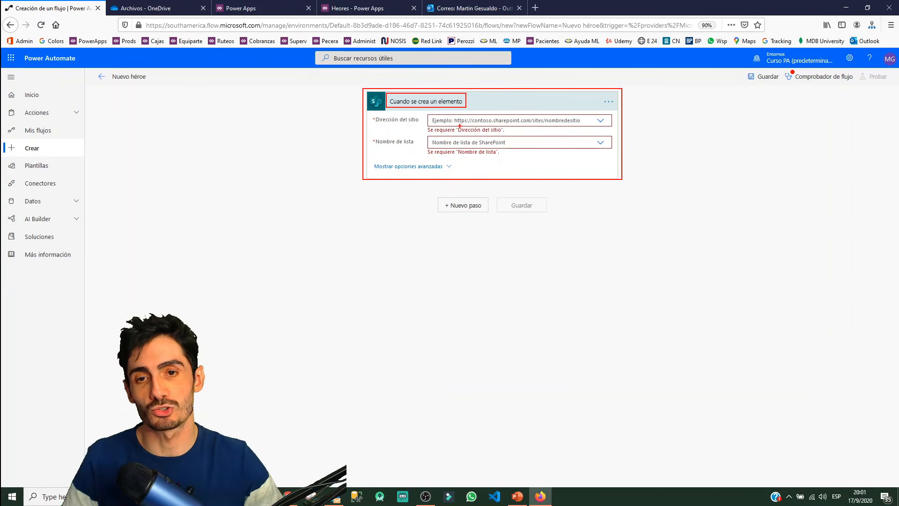
key(Escape)
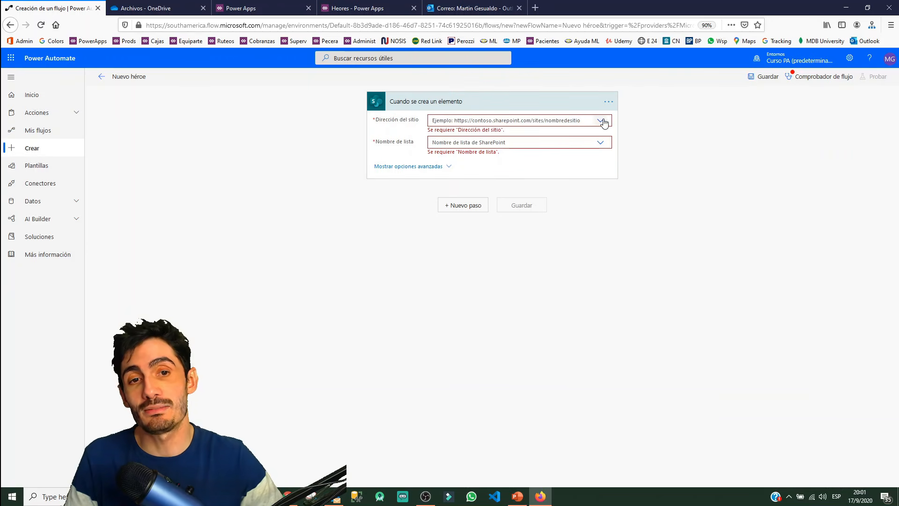
mouse_move(370, 114)
mouse_down()
mouse_move(423, 126)
mouse_move(416, 150)
mouse_up()
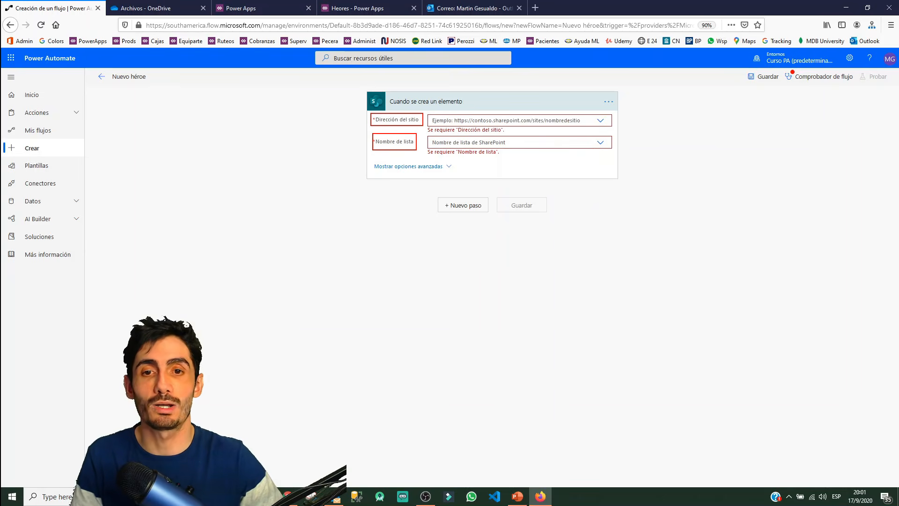
key(Escape)
click(600, 120)
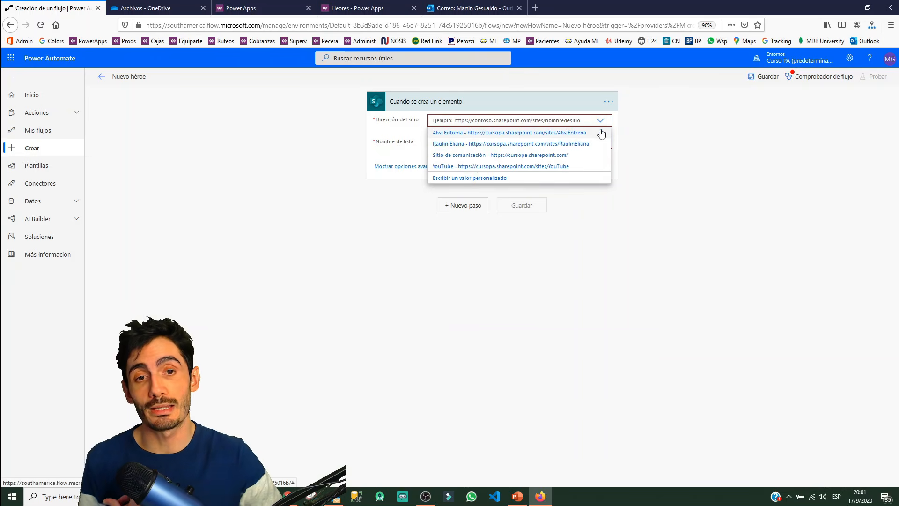
click(538, 172)
click(600, 138)
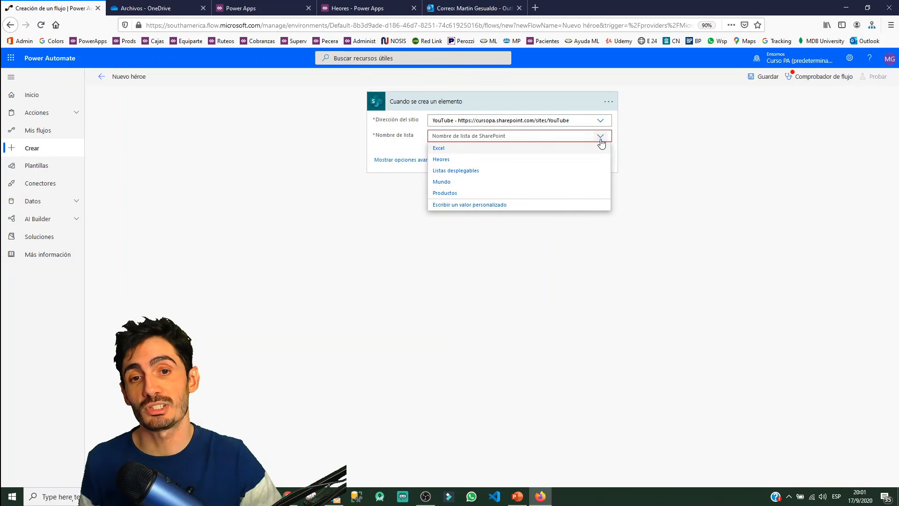
click(459, 161)
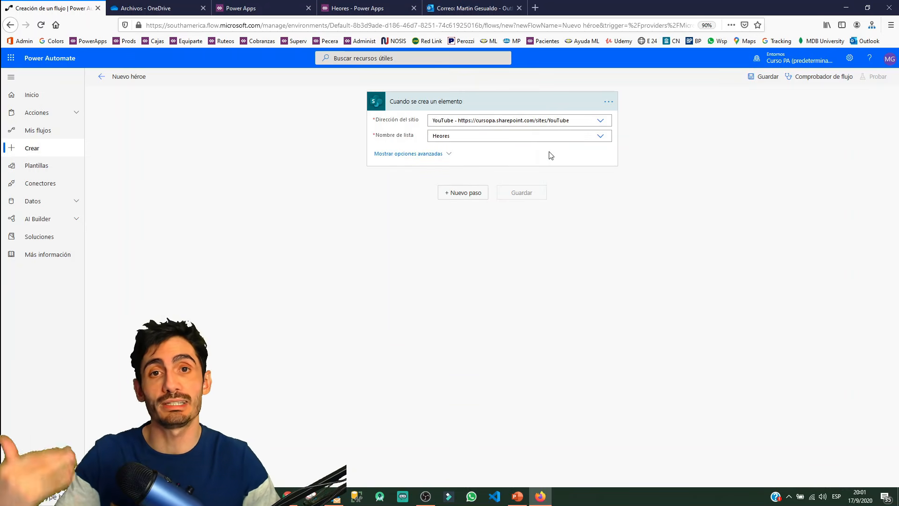
Collapse the "Cuando se crea un elemento" trigger and add a new step below it
click(507, 170)
key(ctrl+2)
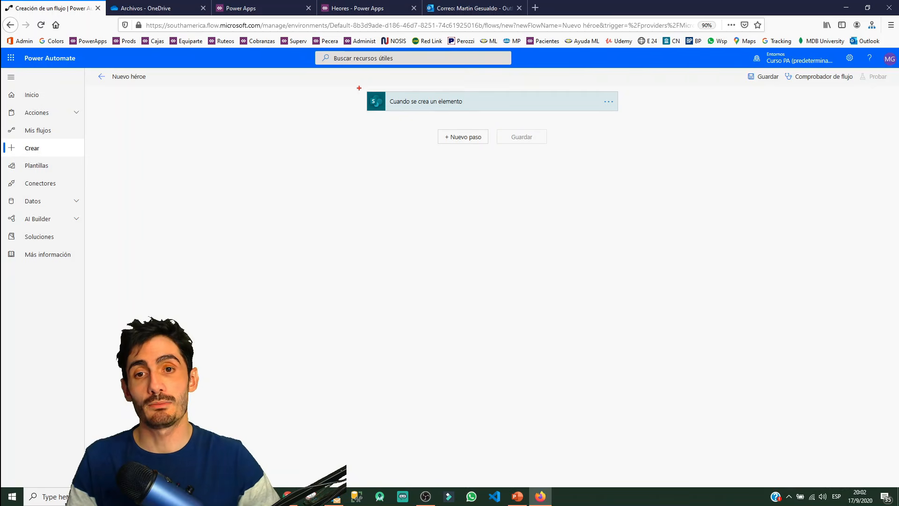
drag(359, 88, 652, 117)
drag(434, 126, 493, 147)
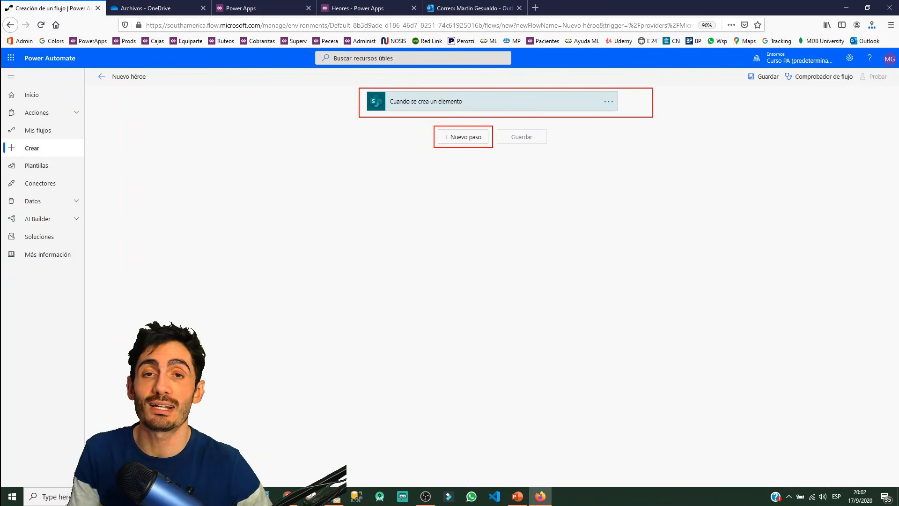
key(Escape)
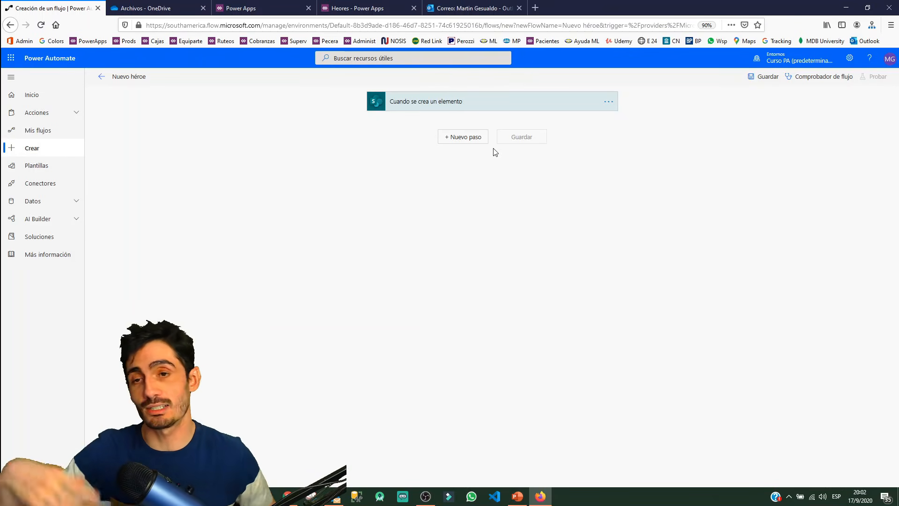
click(465, 138)
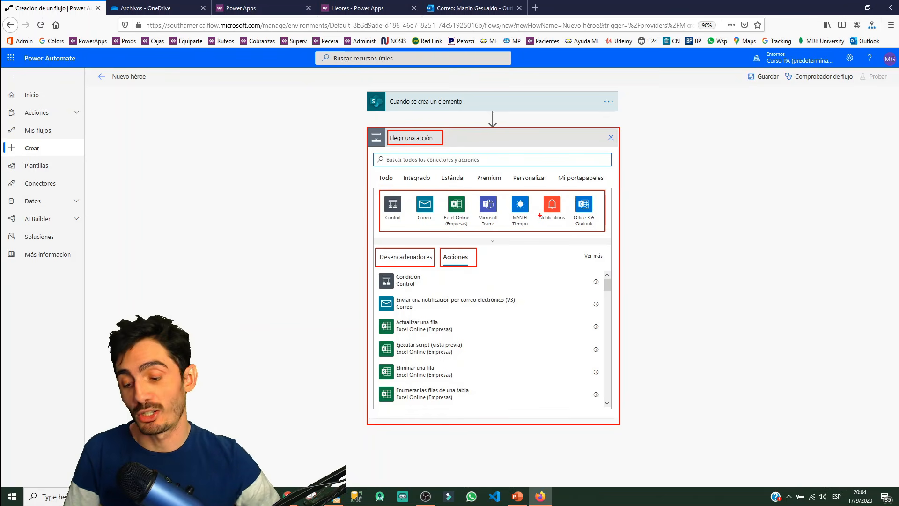
Choose the Notifications connector for the new action
drag(536, 192, 569, 231)
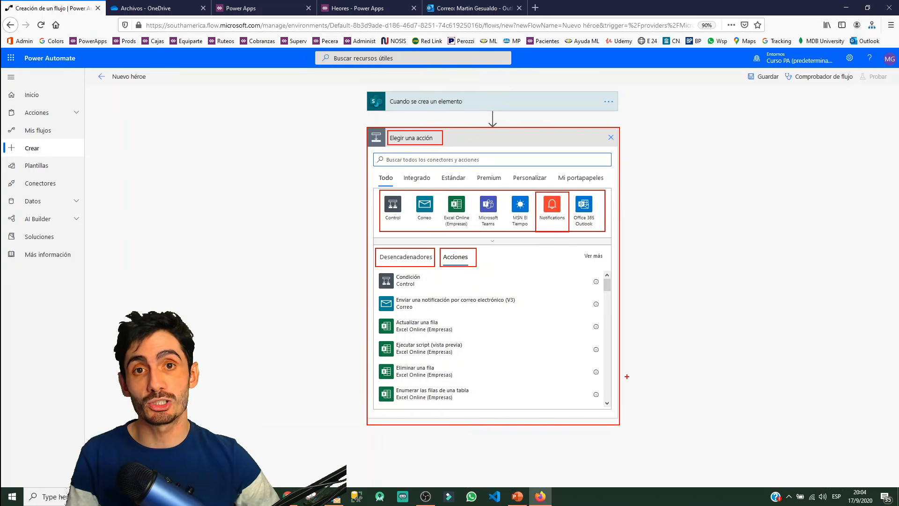
key(Escape)
click(542, 212)
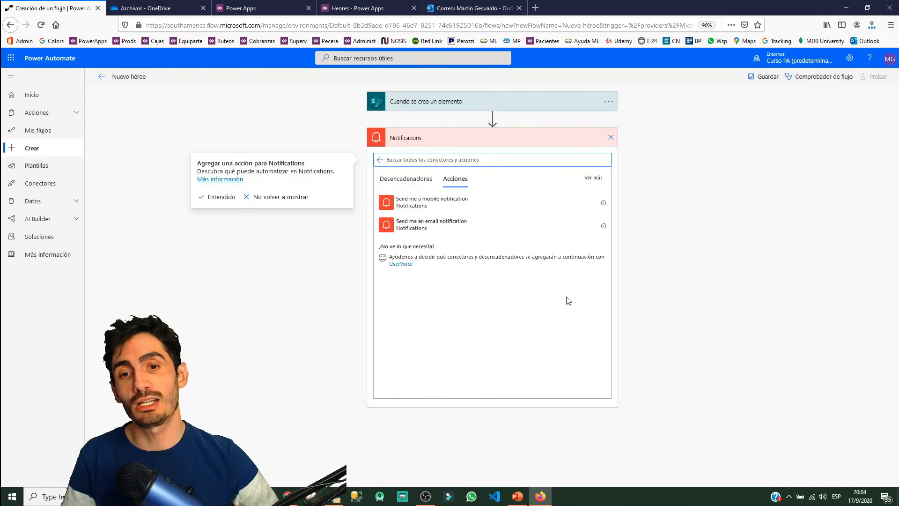
Examine the Notifications actions for sending a mobile notification and an email notification
drag(377, 189, 508, 239)
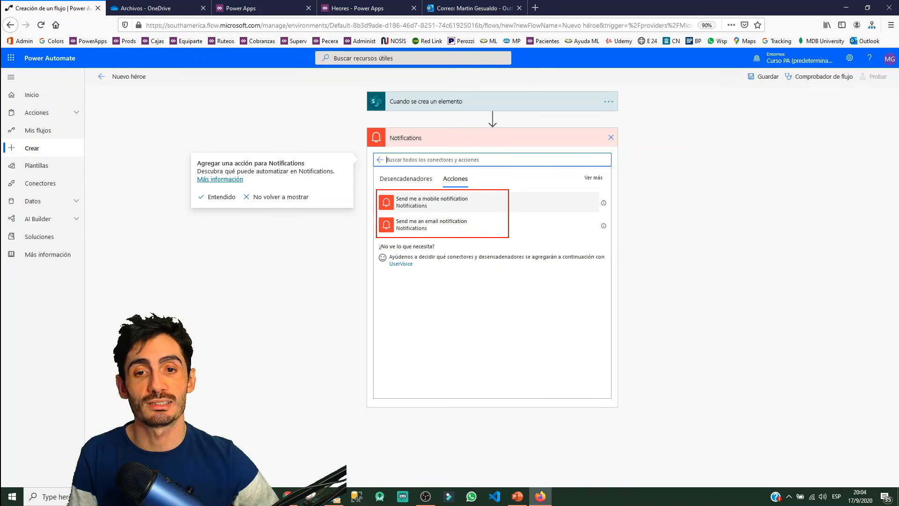
drag(383, 192, 485, 207)
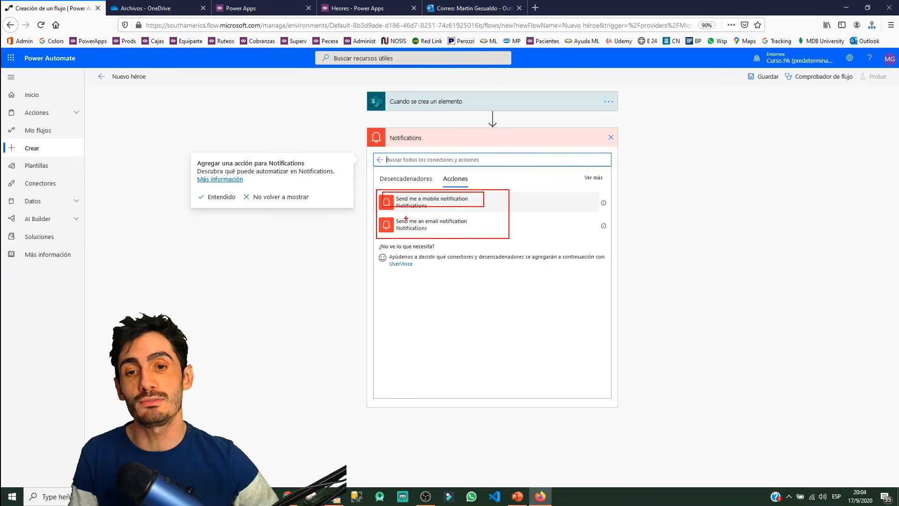
drag(382, 209, 485, 237)
drag(421, 217, 440, 223)
drag(422, 193, 441, 205)
key(Escape)
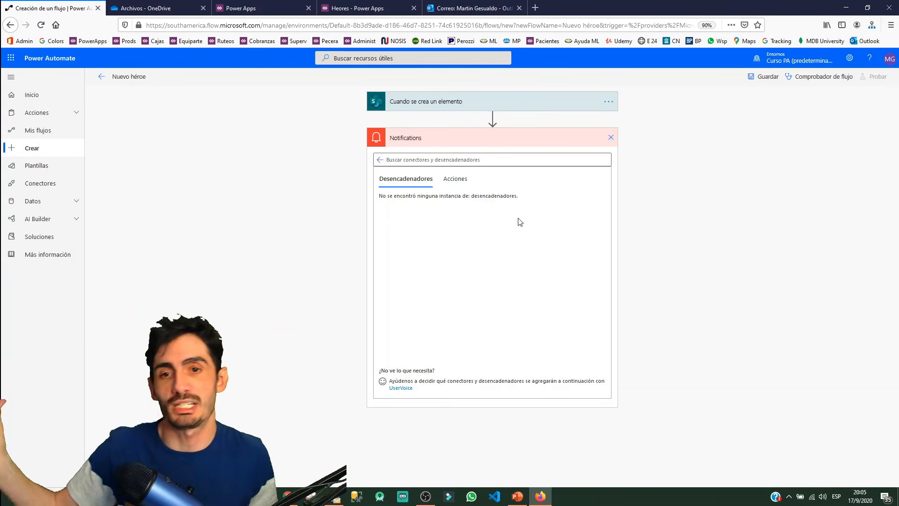
Add the "Send me a mobile notification" action from the Notifications connector
click(455, 180)
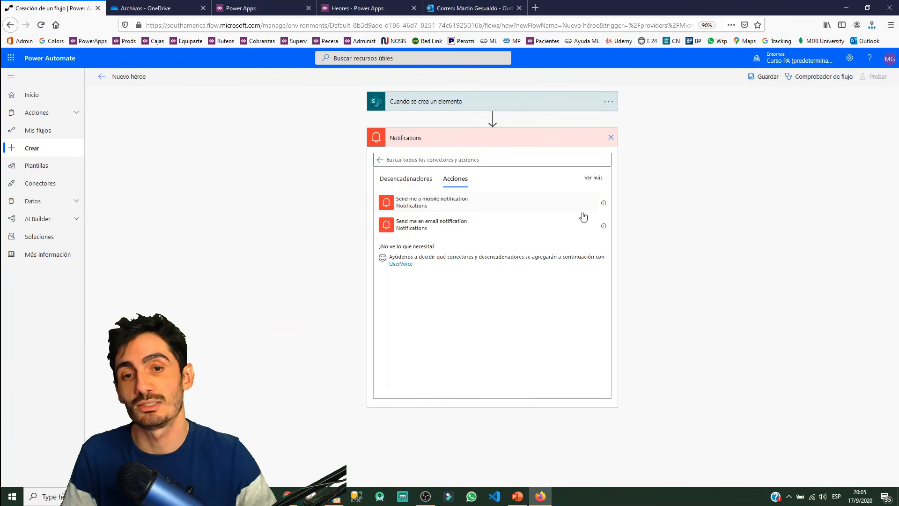
click(476, 208)
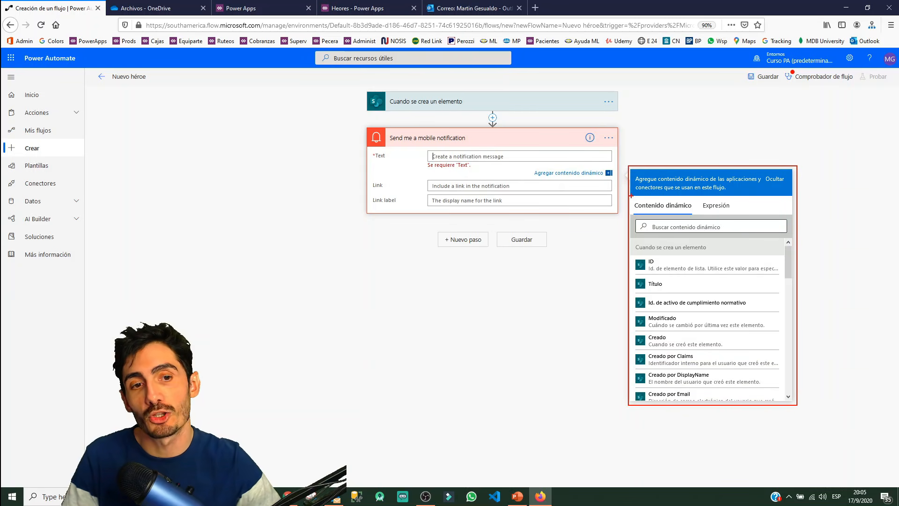
drag(631, 195, 696, 215)
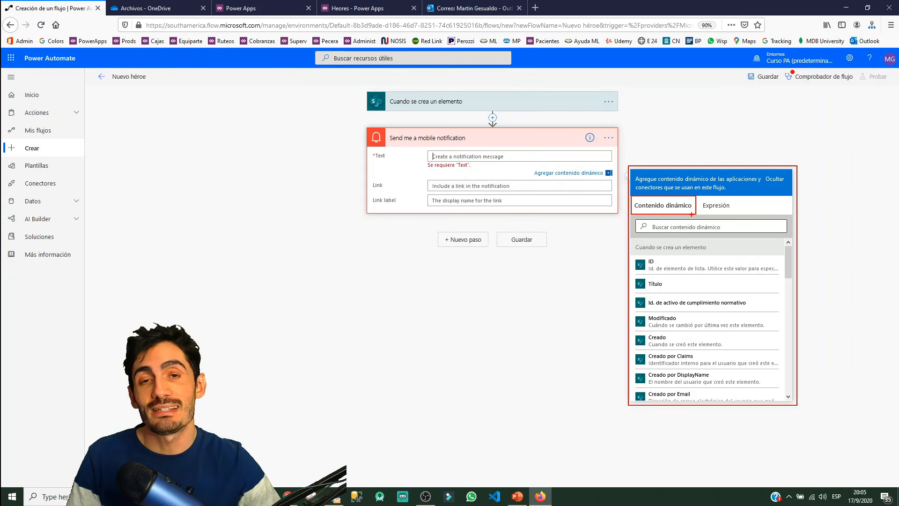
drag(368, 82, 622, 118)
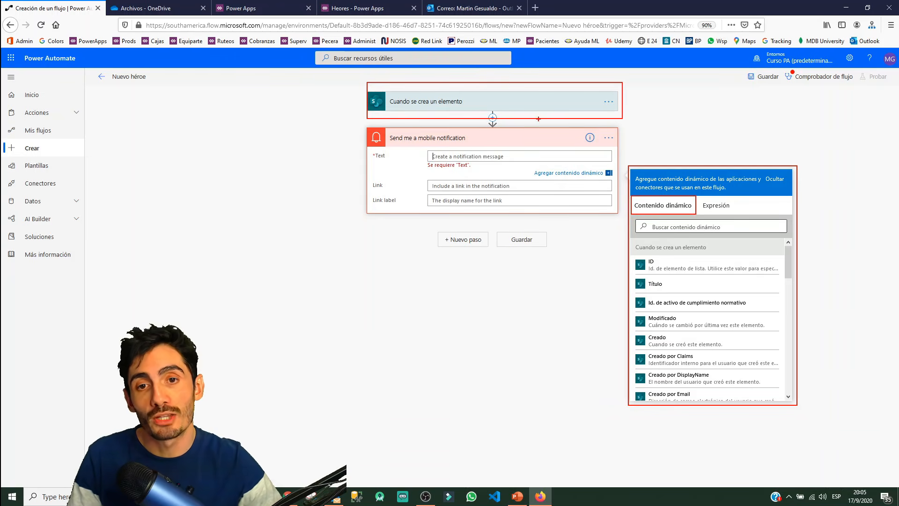
drag(402, 106, 540, 133)
drag(430, 136, 512, 189)
drag(438, 198, 498, 253)
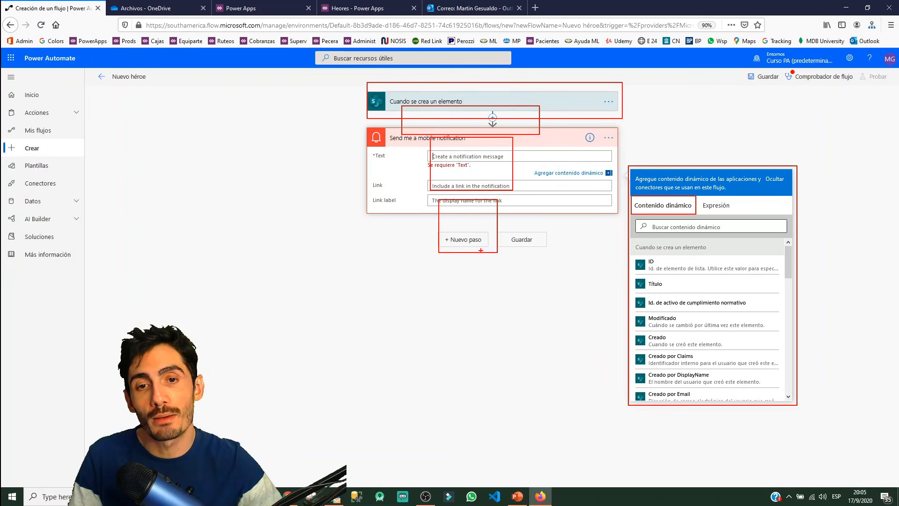
drag(428, 251, 493, 318)
drag(437, 311, 503, 367)
drag(438, 360, 495, 410)
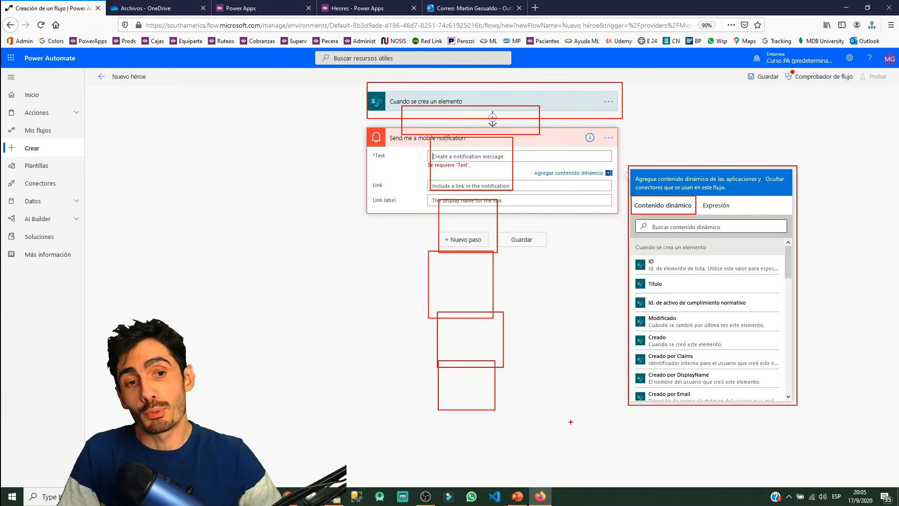
drag(698, 192, 736, 218)
key(Escape)
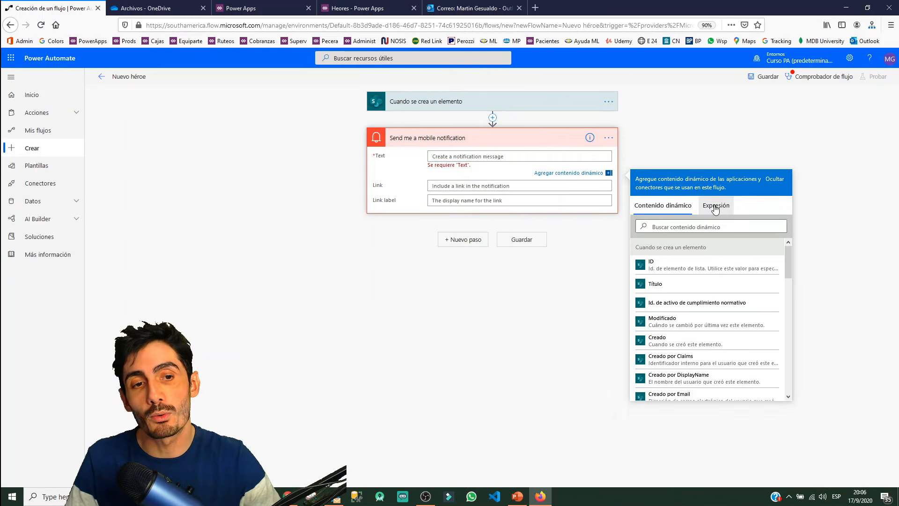
Examine the expression functions available for the notification text, and return to the dynamic content list
click(716, 205)
scroll(718, 308, down, 5)
scroll(718, 308, down, 10)
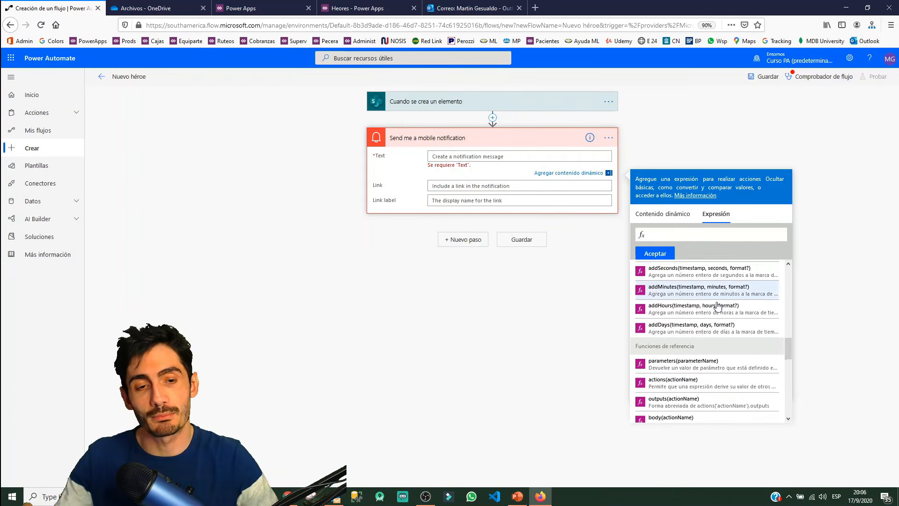
click(664, 209)
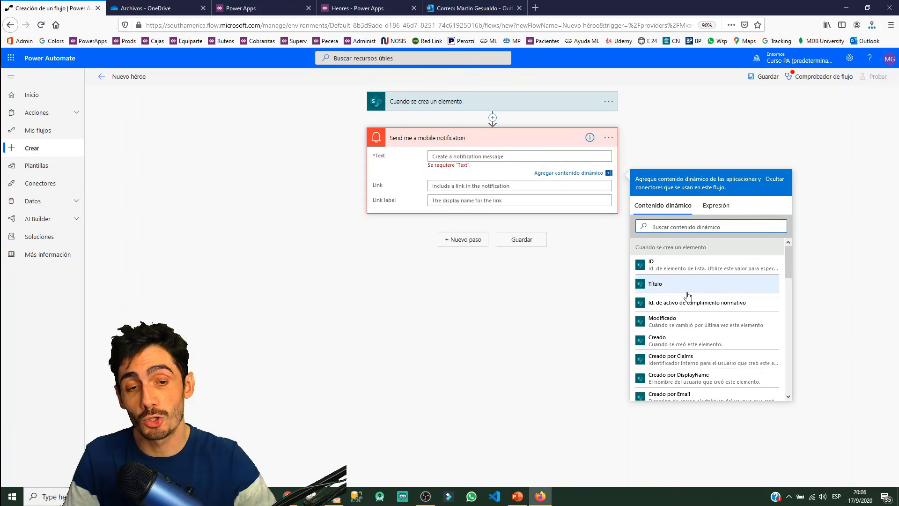
drag(630, 198, 695, 215)
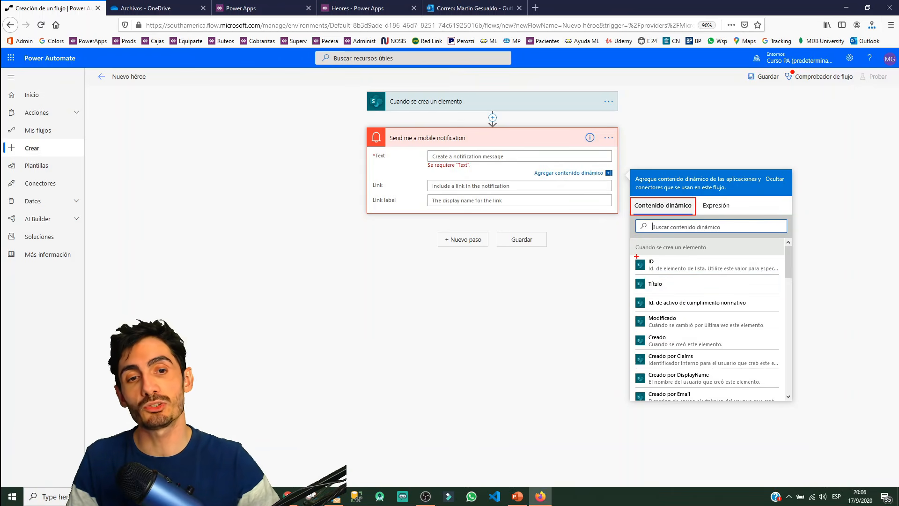
drag(637, 256, 784, 412)
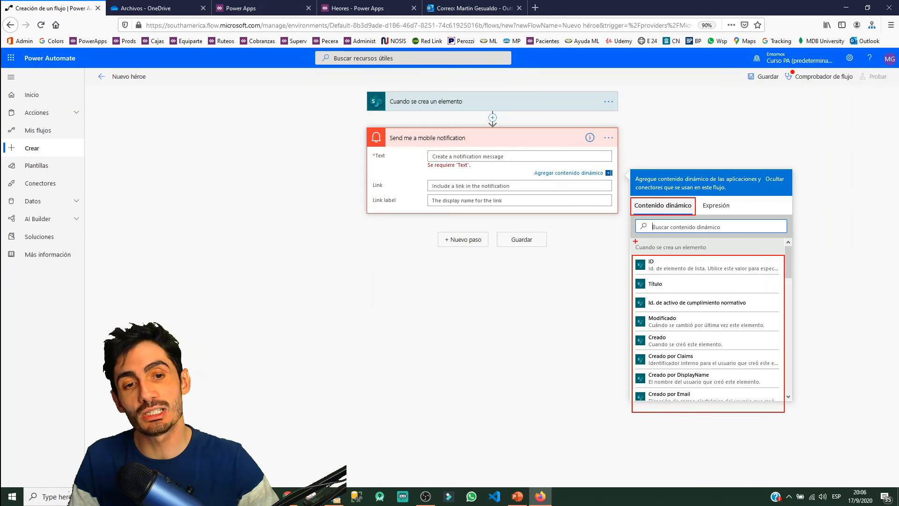
drag(630, 239, 729, 254)
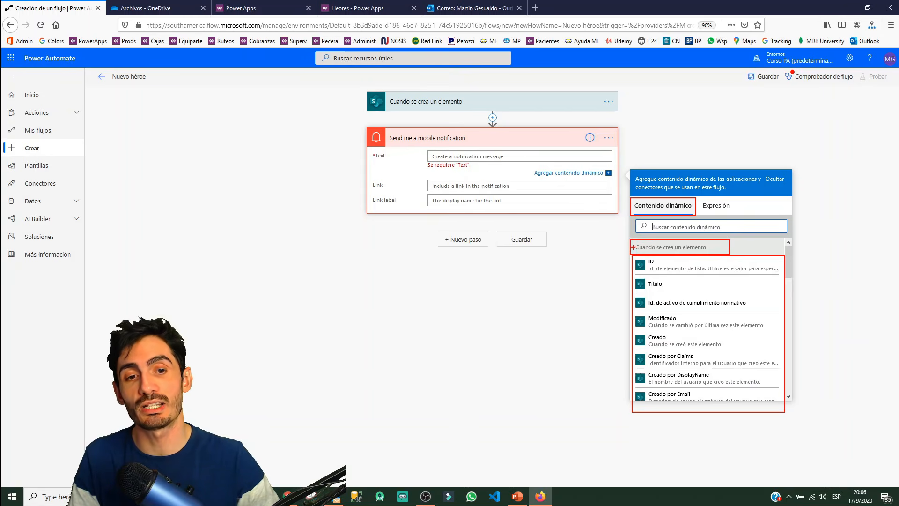
mouse_move(634, 249)
mouse_down()
mouse_move(509, 160)
mouse_move(386, 105)
mouse_move(398, 98)
mouse_move(485, 111)
mouse_up()
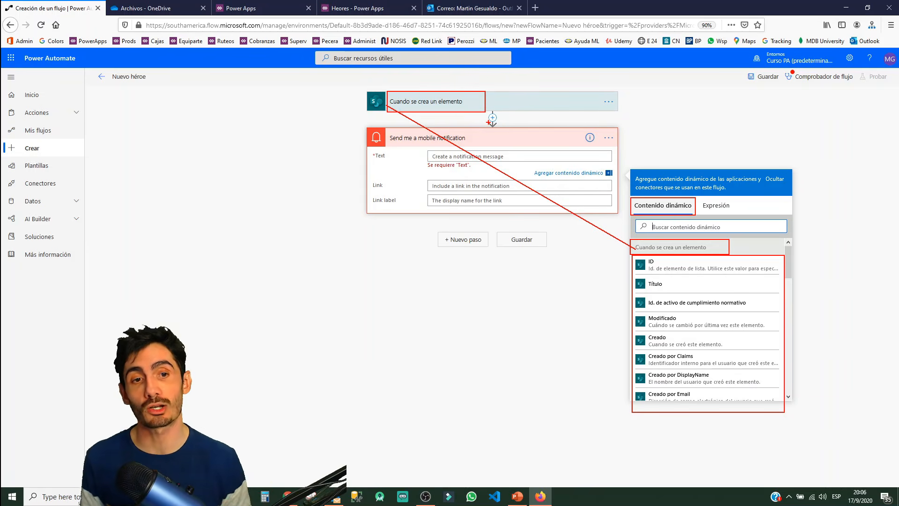
key(Escape)
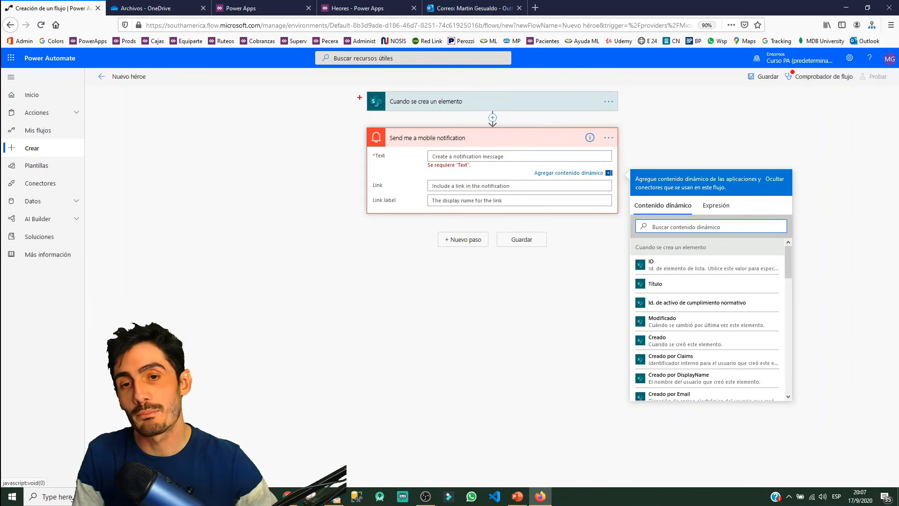
drag(366, 87, 620, 113)
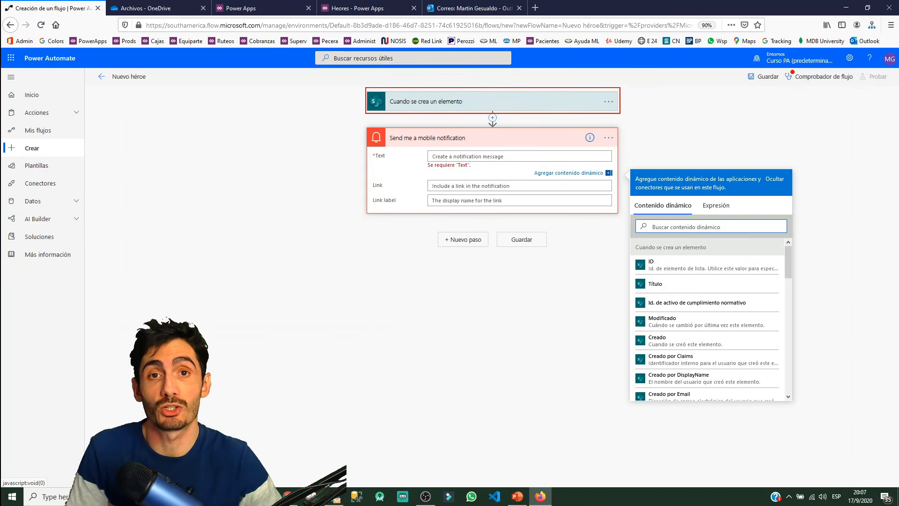
key(Escape)
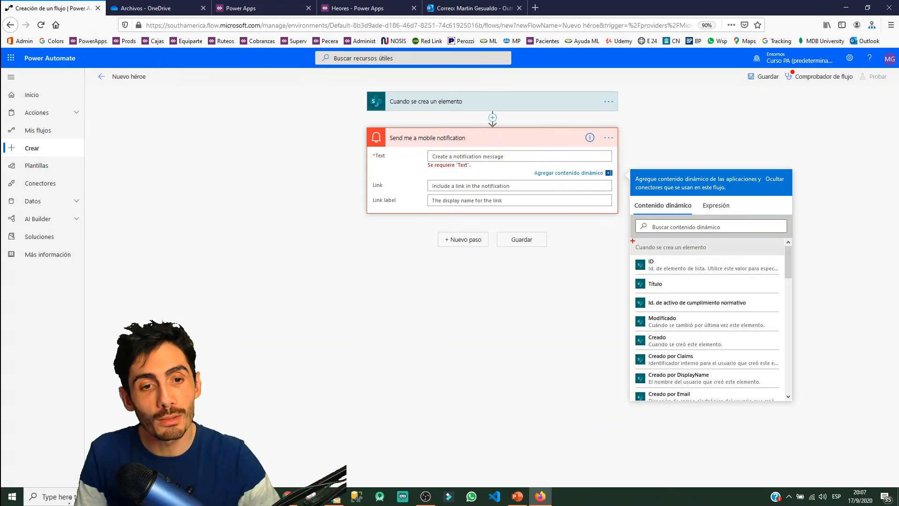
drag(631, 240, 771, 256)
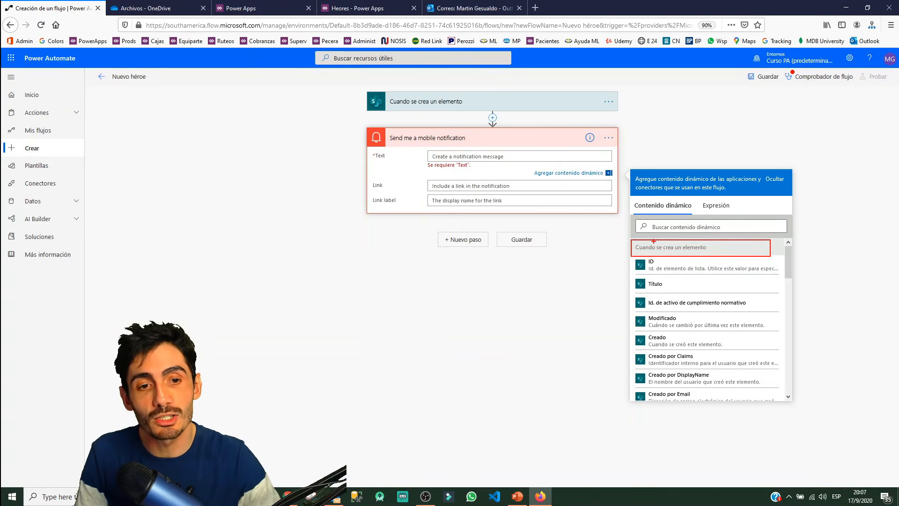
mouse_move(645, 253)
mouse_down()
mouse_move(459, 159)
mouse_move(391, 102)
mouse_up()
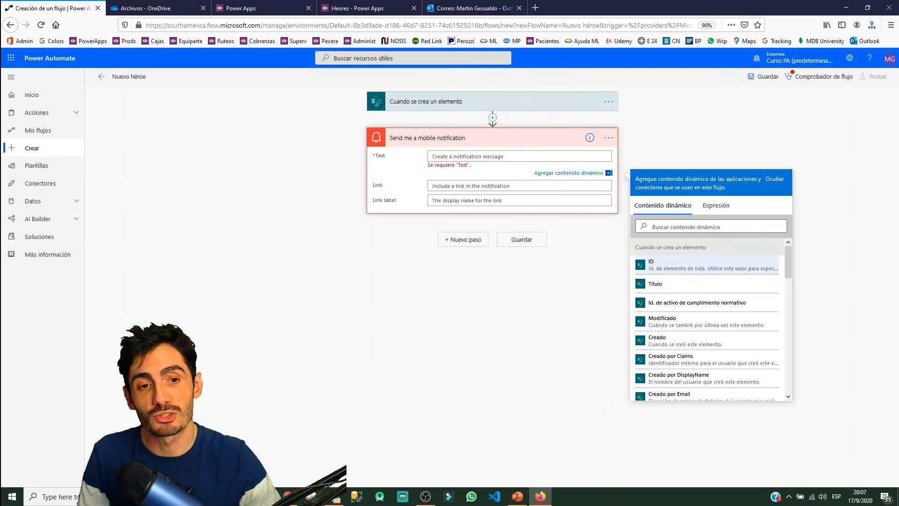
drag(634, 241, 733, 252)
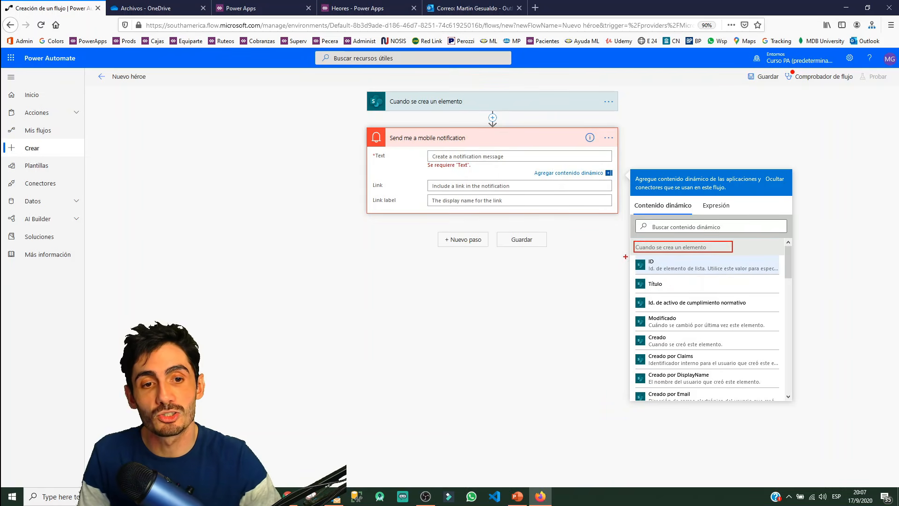
mouse_move(632, 255)
mouse_down()
mouse_move(698, 308)
mouse_move(782, 401)
mouse_up()
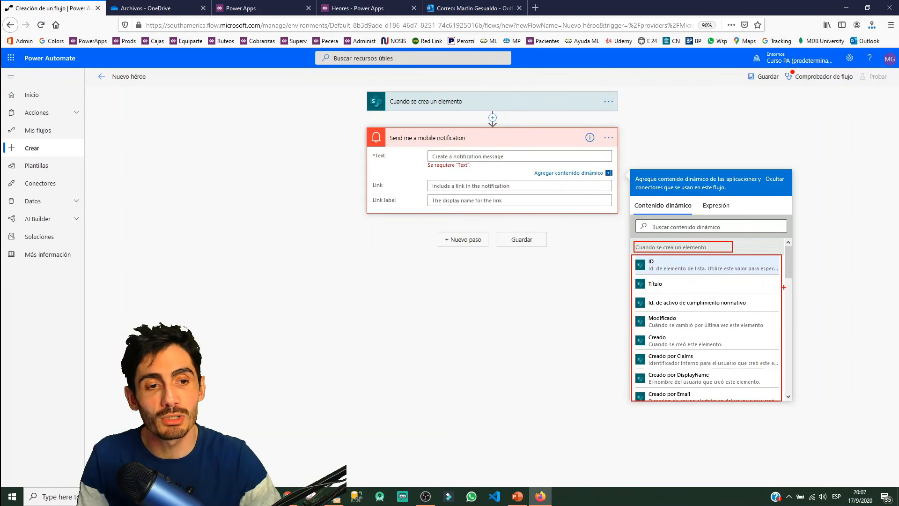
mouse_move(790, 256)
mouse_down()
mouse_move(791, 375)
mouse_move(788, 244)
mouse_up()
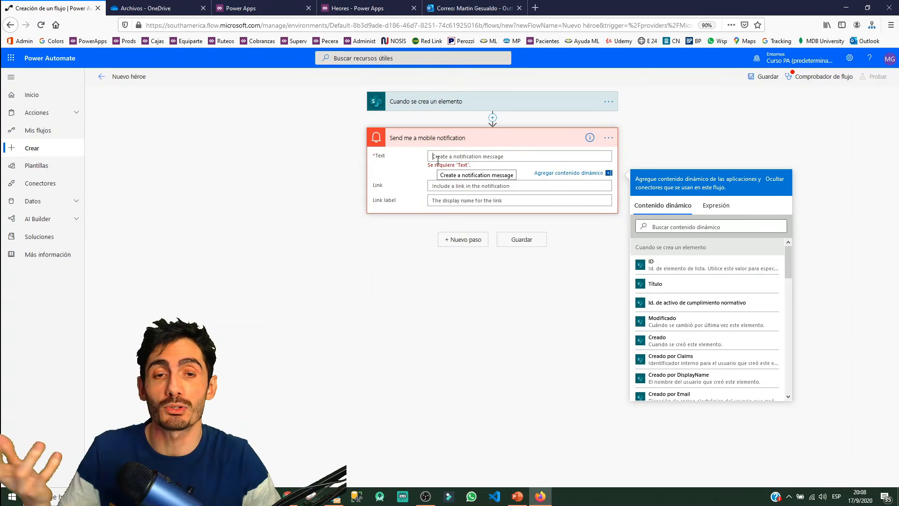
Search the dynamic content for "displ" and insert "Creado por DisplayName" into the notification's Text field
click(693, 226)
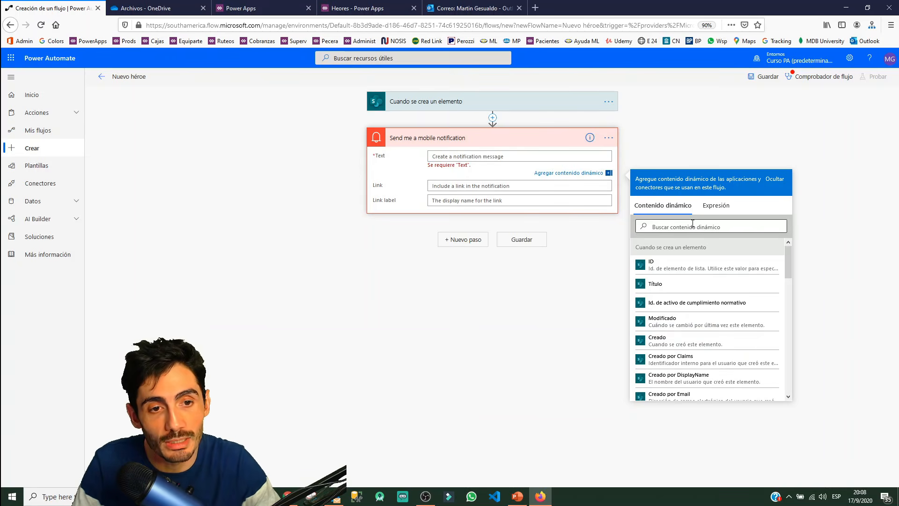
text(displ)
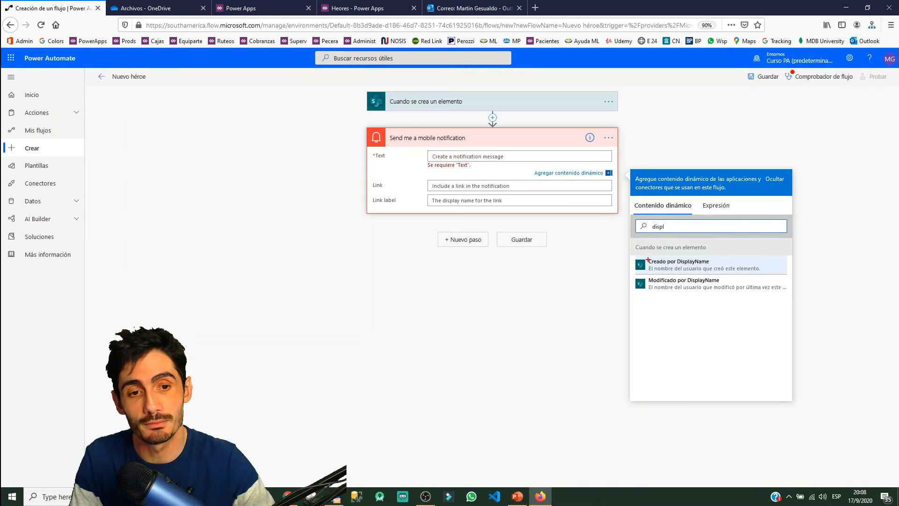
drag(648, 258, 771, 275)
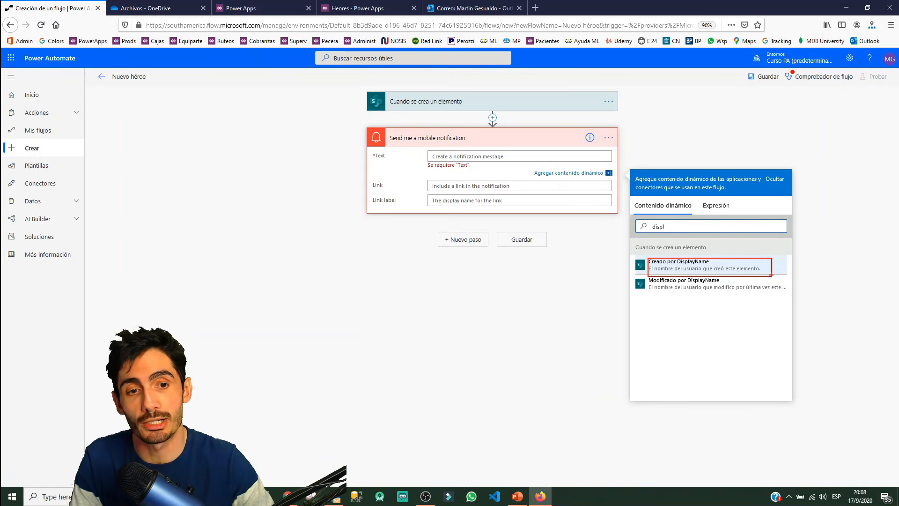
key(Escape)
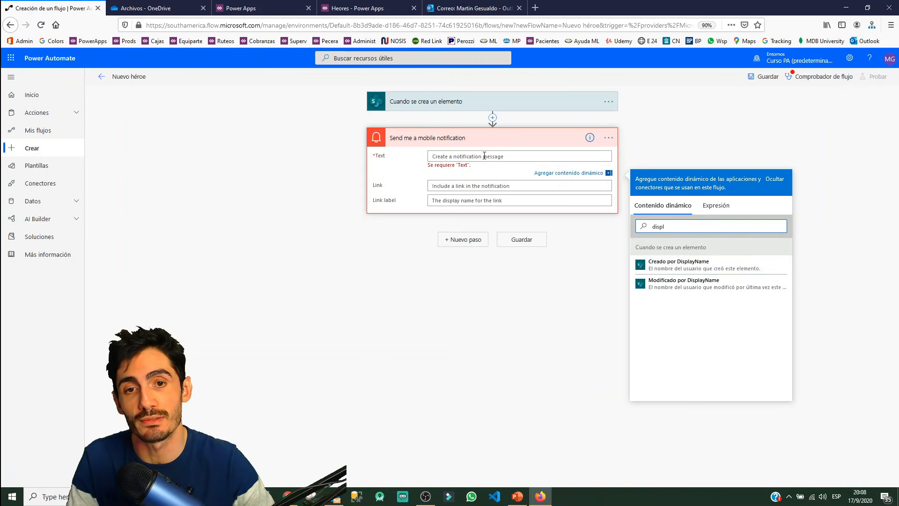
click(485, 155)
click(700, 265)
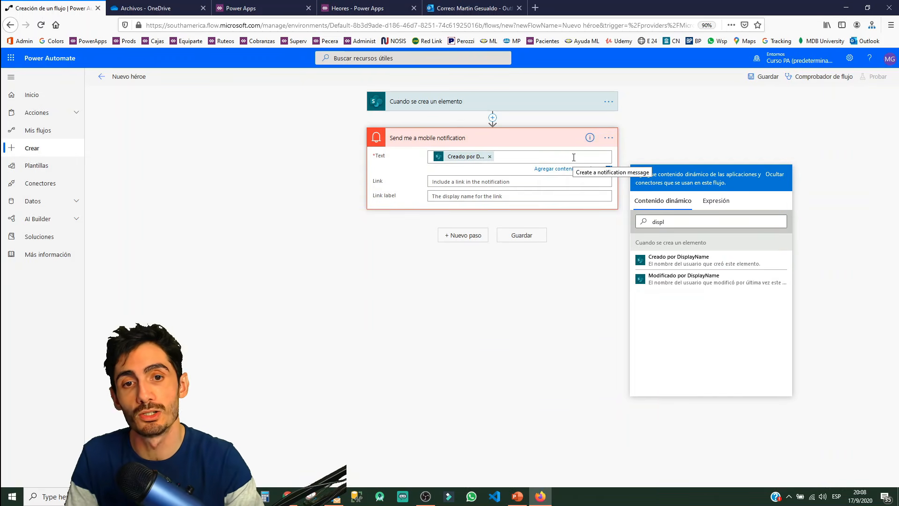
Continue the notification text with "creó un héroe." followed by the trigger's dynamic value Título and a final period
text(creó un héroe.)
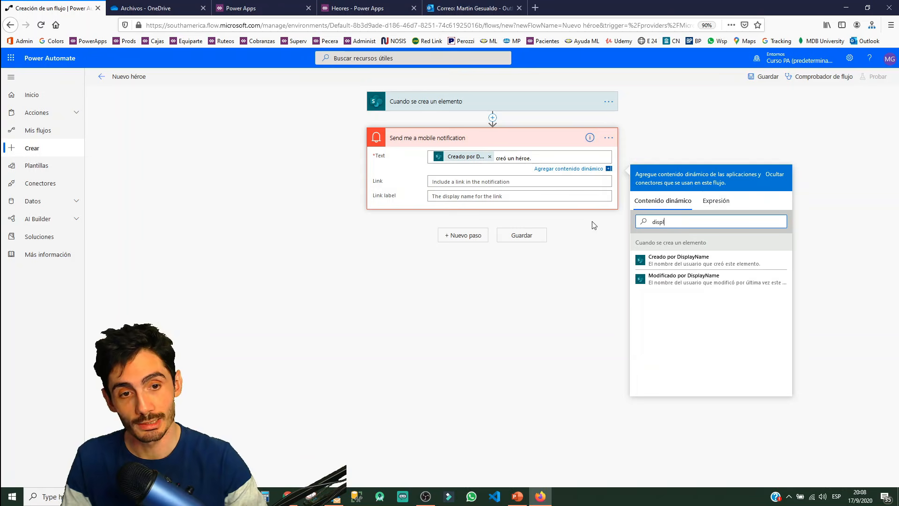
key(BackSpace)
key(BackSpace)
key(BackSpace)
key(BackSpace)
key(BackSpace)
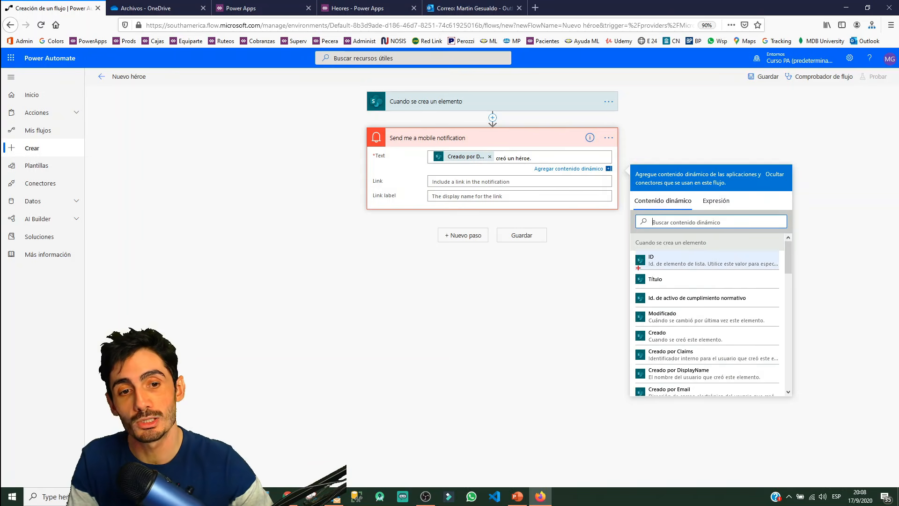
drag(633, 270, 701, 289)
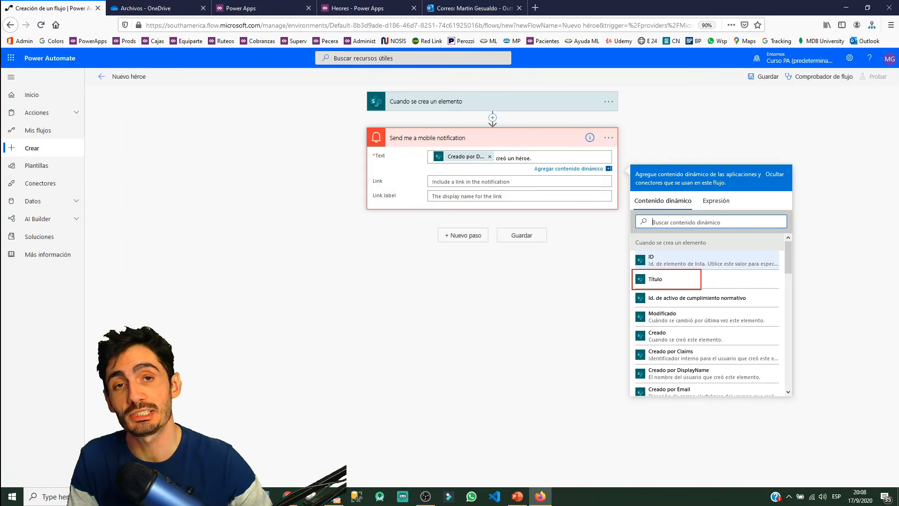
click(657, 283)
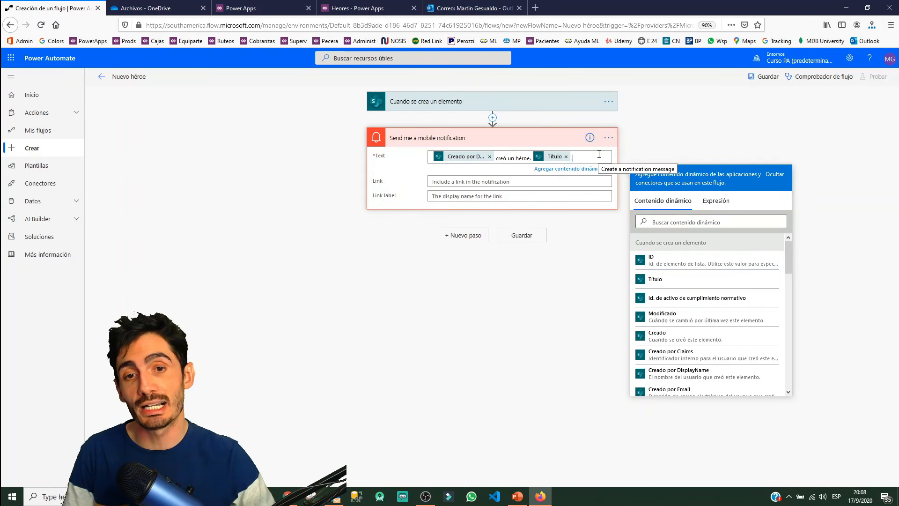
key(ctrl+2)
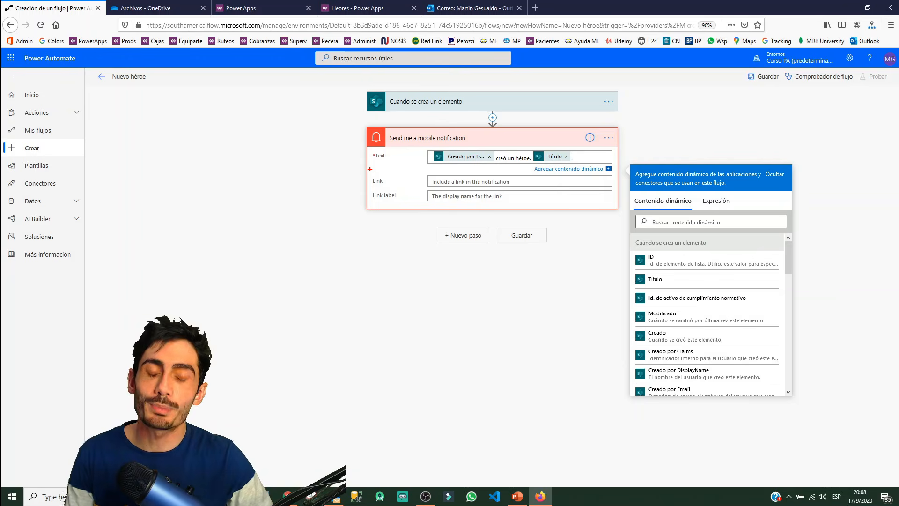
drag(370, 169, 617, 207)
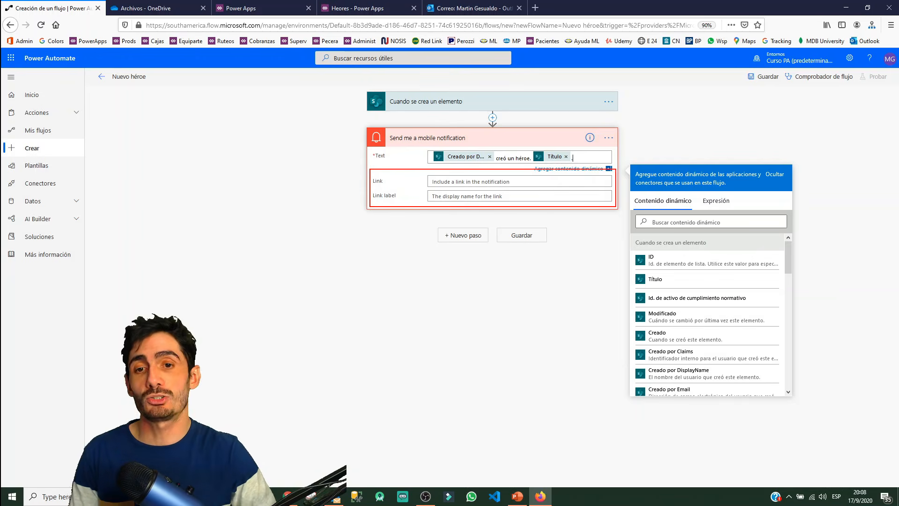
drag(370, 175, 569, 187)
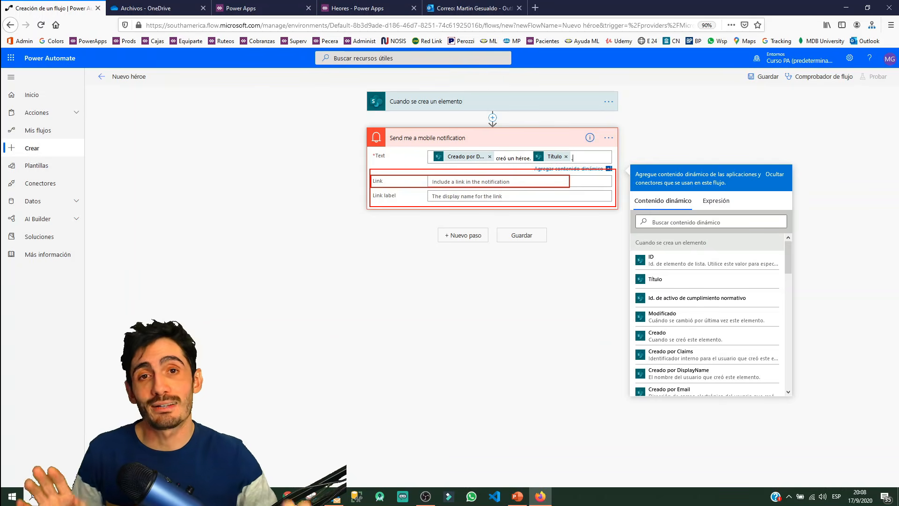
key(Escape)
Save the flow, leaving the notification's Link and Link label fields empty
click(538, 183)
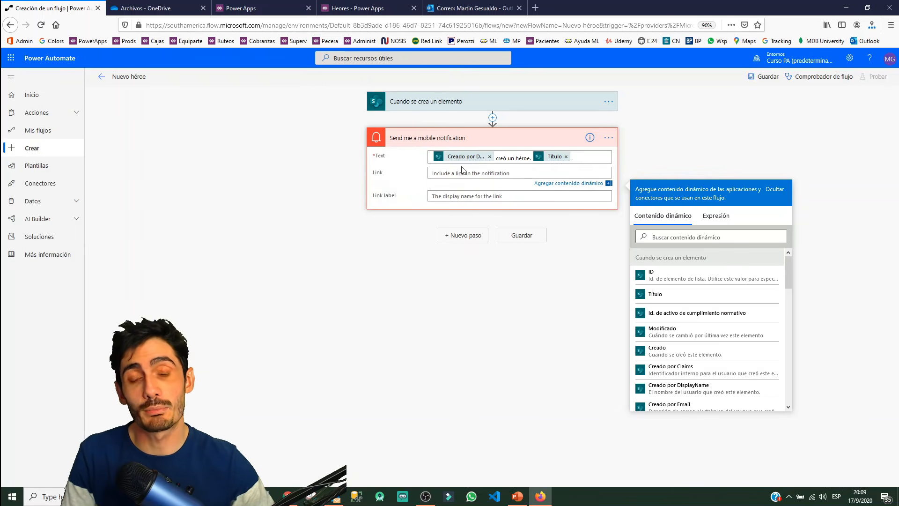
click(525, 236)
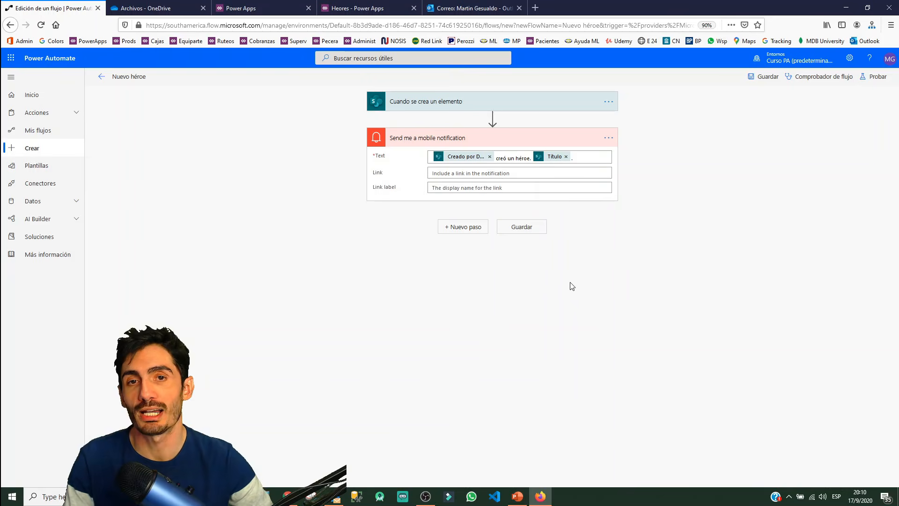
Switch to the Heores app and save a new hero titled "La Roca" with the-Thing-256.png attached
click(402, 8)
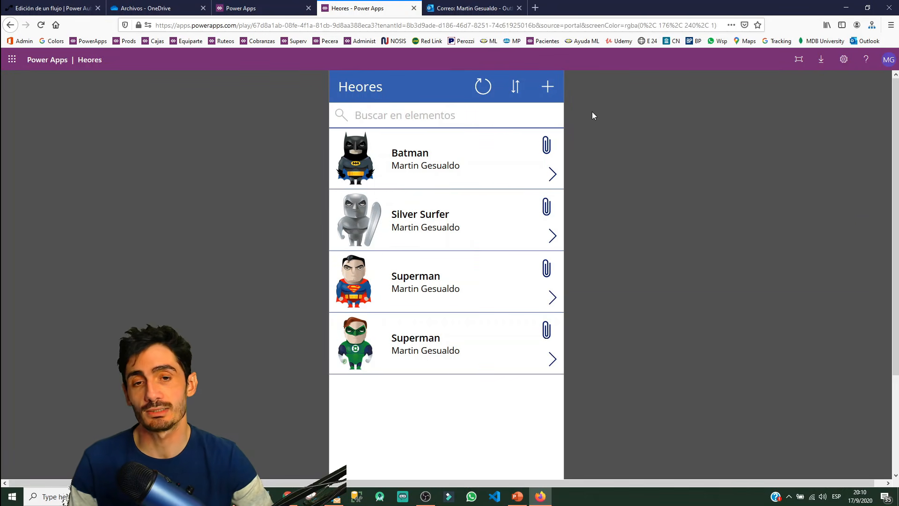
click(547, 86)
click(405, 140)
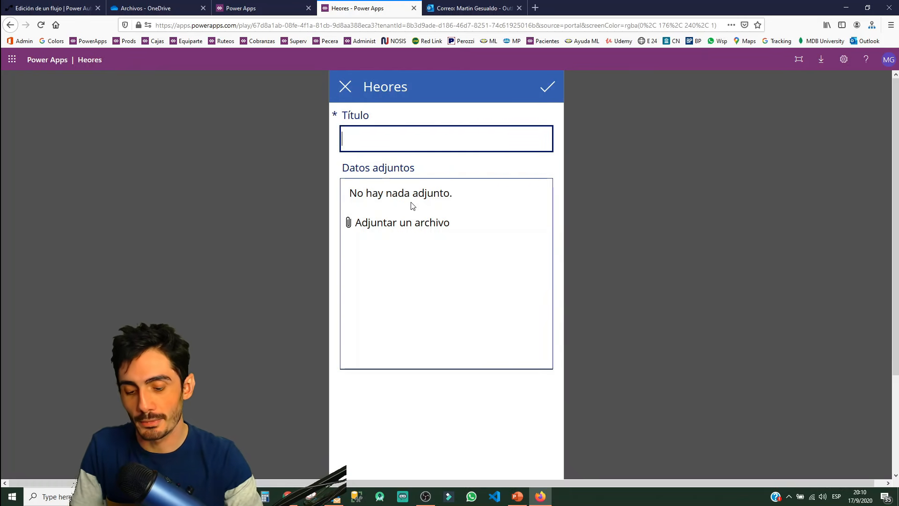
text(La Roca)
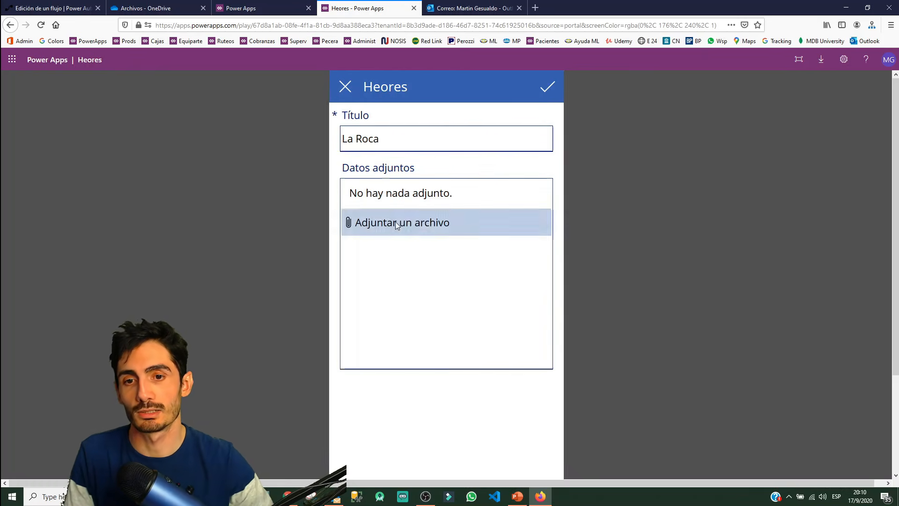
click(498, 228)
scroll(414, 150, down, 15)
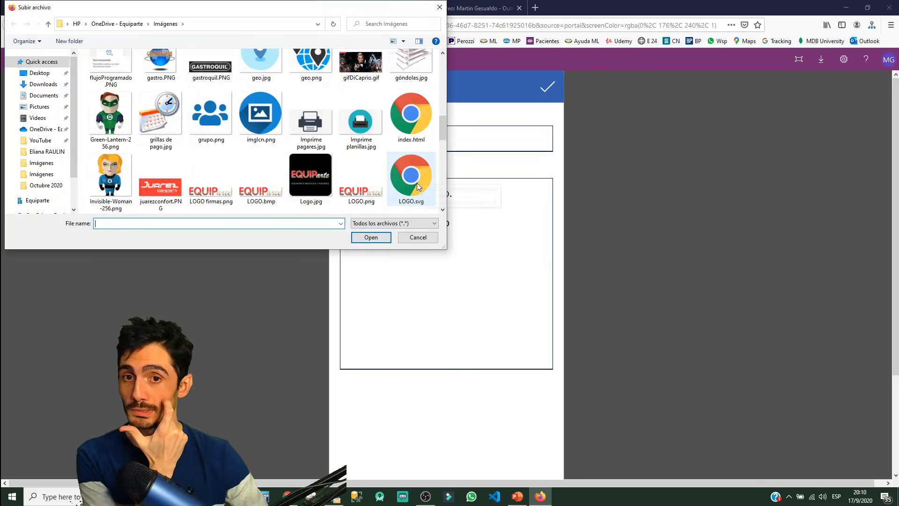
key(Escape)
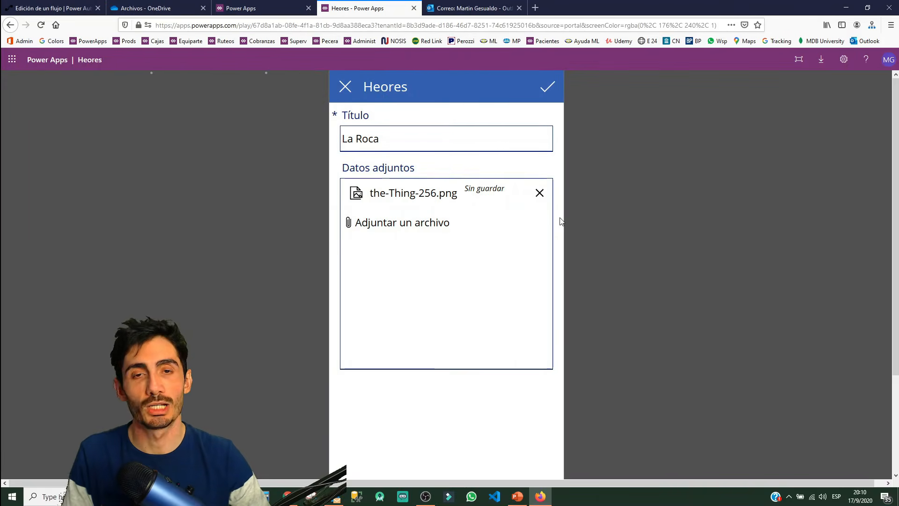
click(548, 86)
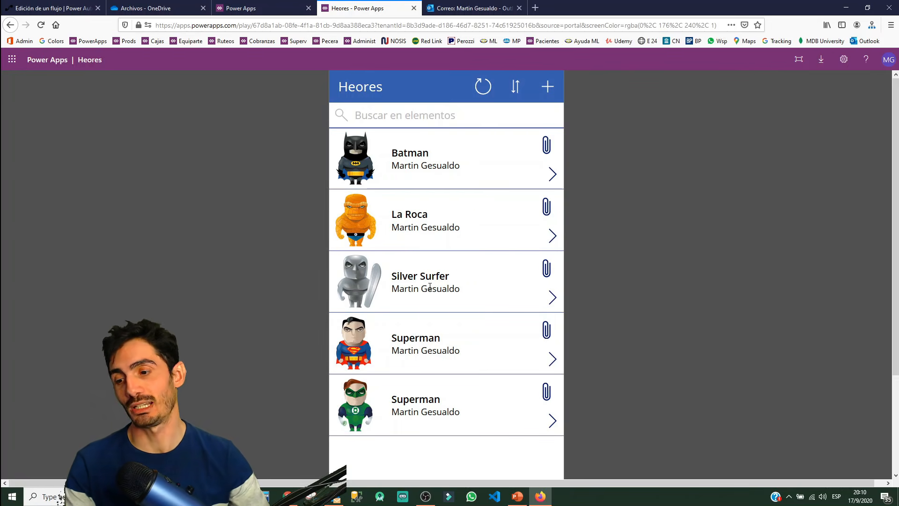
Return to Power Automate, open the details of the flow Nuevo héroe and refresh its run history
click(48, 8)
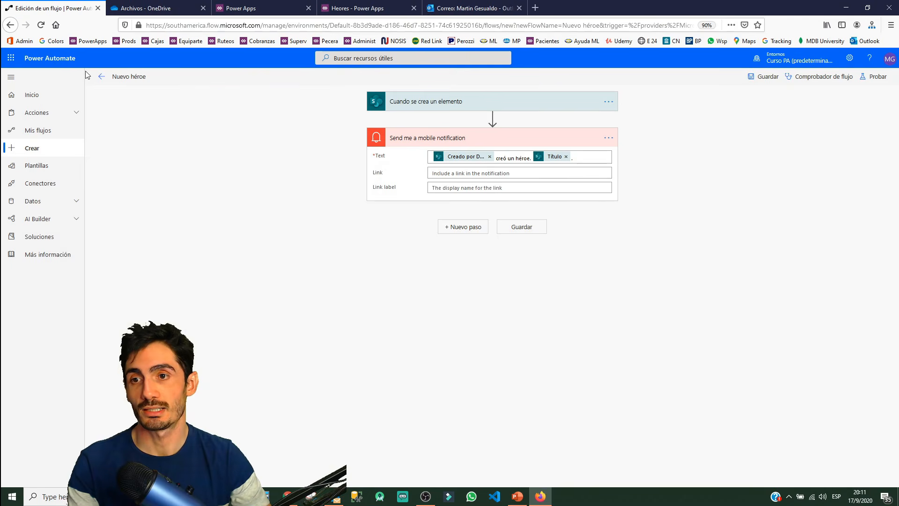
click(101, 77)
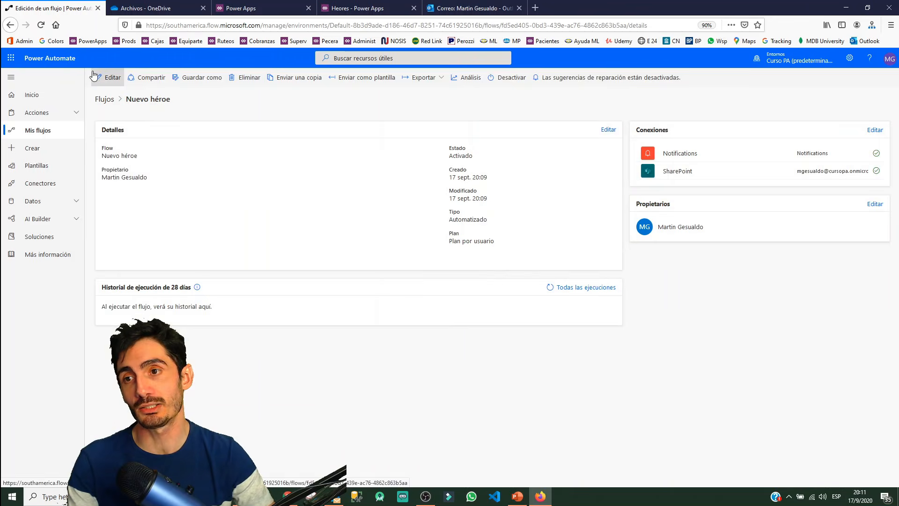
key(F5)
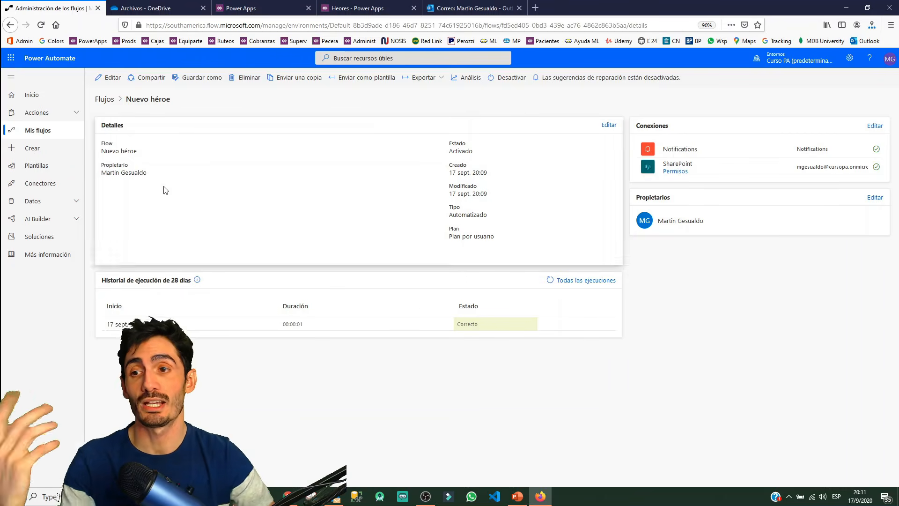
Begin creating a scheduled flow and name it "No te olvides de borrar el héroe"
click(50, 150)
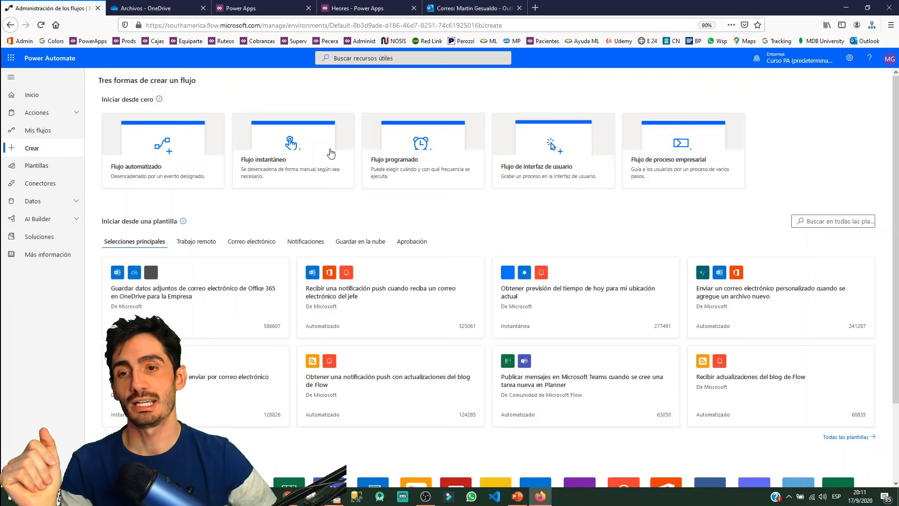
click(446, 168)
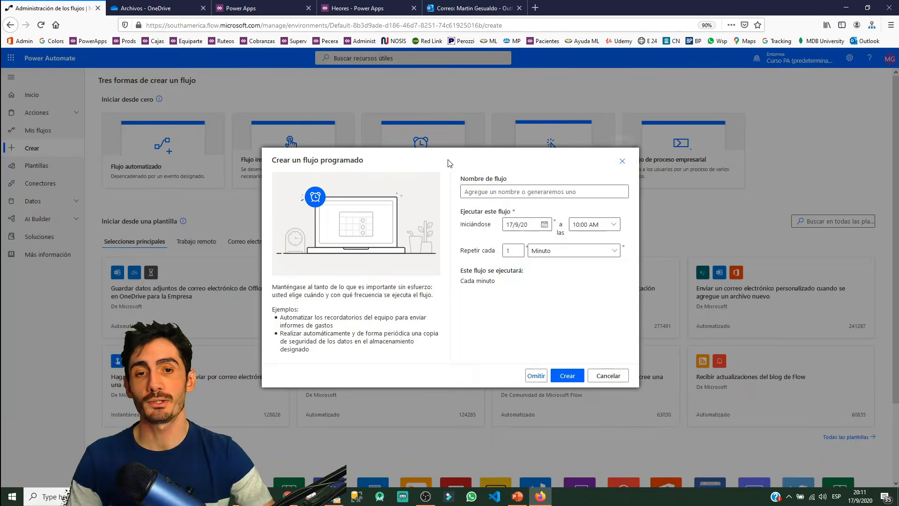
click(514, 192)
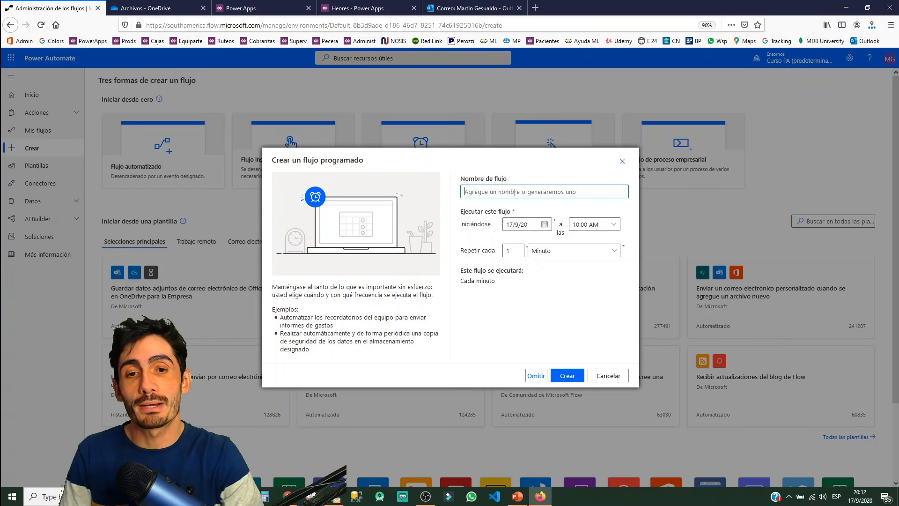
text(BN)
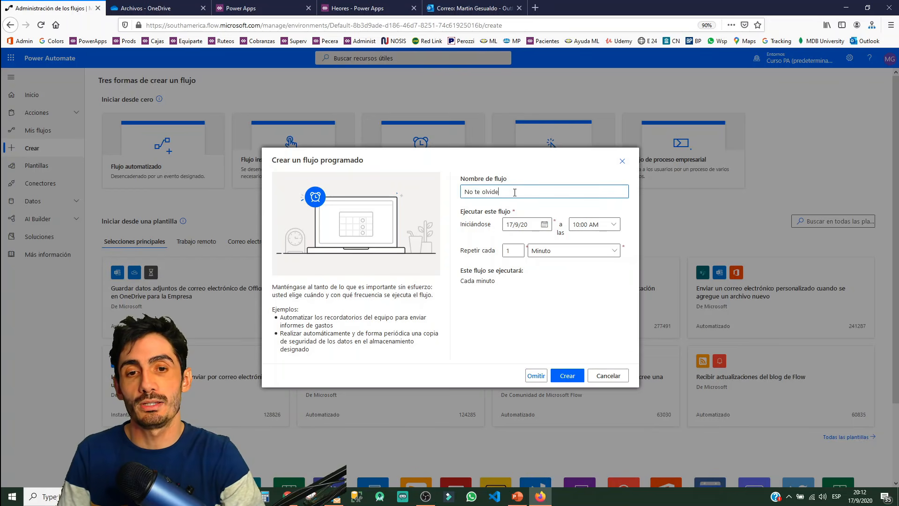
text(l héroe)
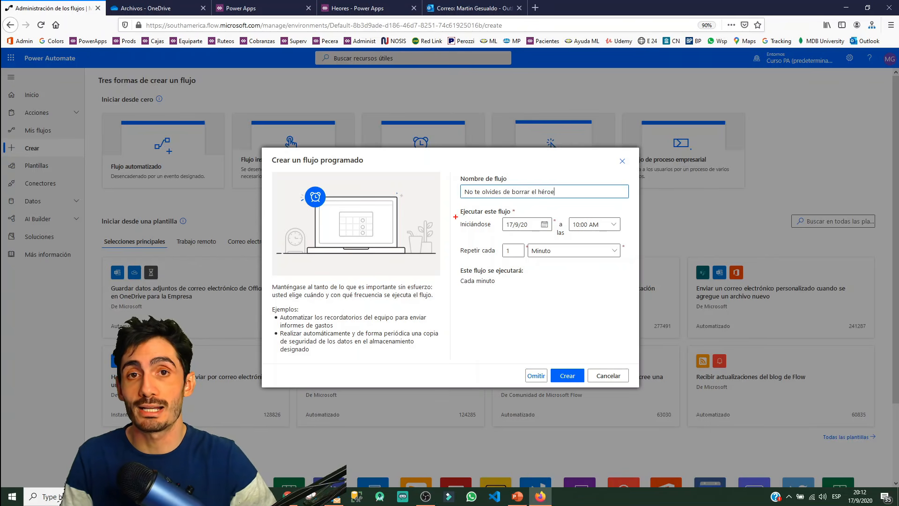
Set the scheduled flow to repeat every 2 minutes and create it
drag(455, 217, 628, 235)
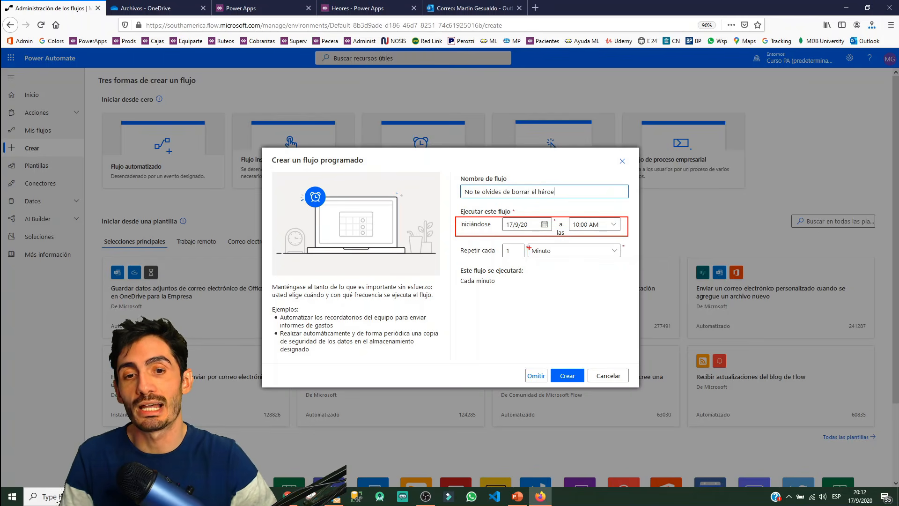
drag(457, 239, 628, 262)
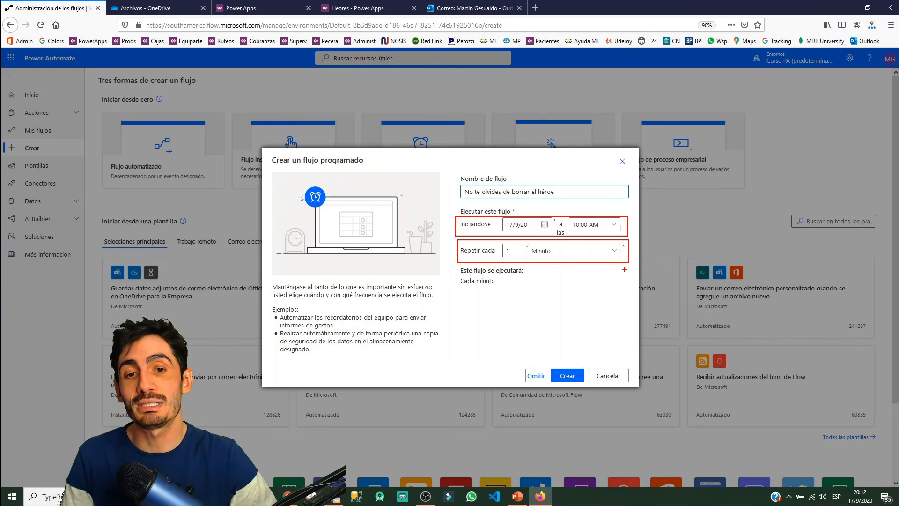
key(Escape)
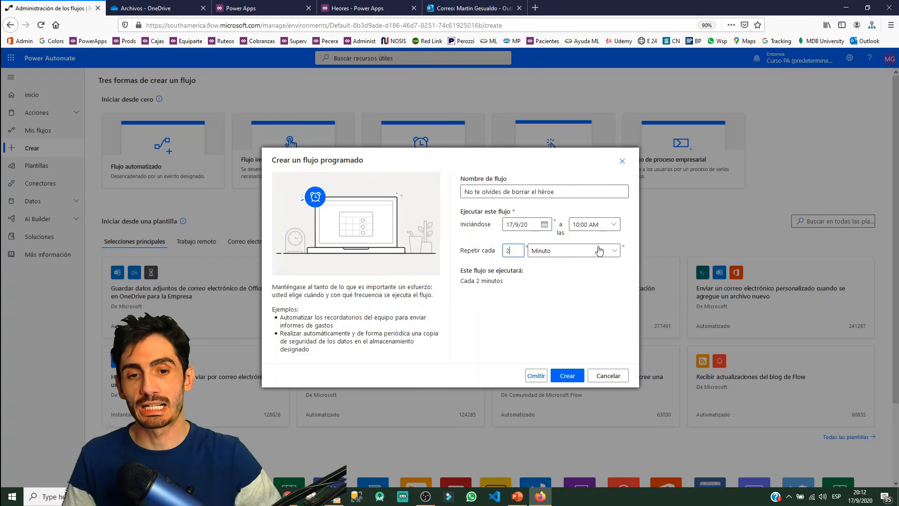
click(568, 377)
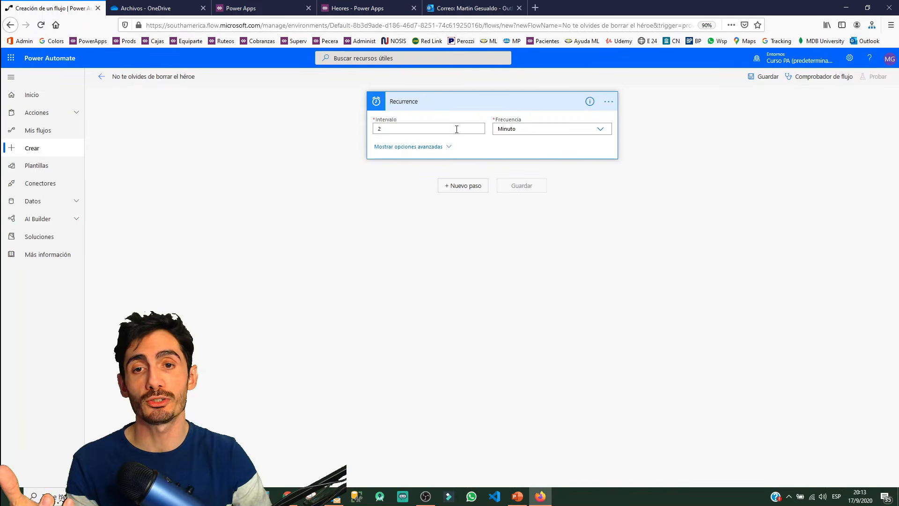
Show the Recurrence trigger's advanced options and set its time zone to (UTC-03:00) Ciudad de Buenos Aires
click(603, 133)
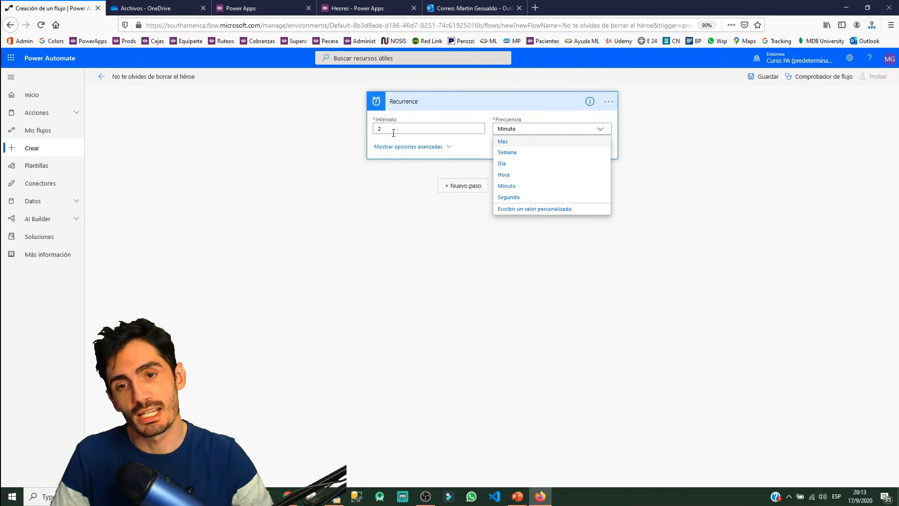
click(391, 190)
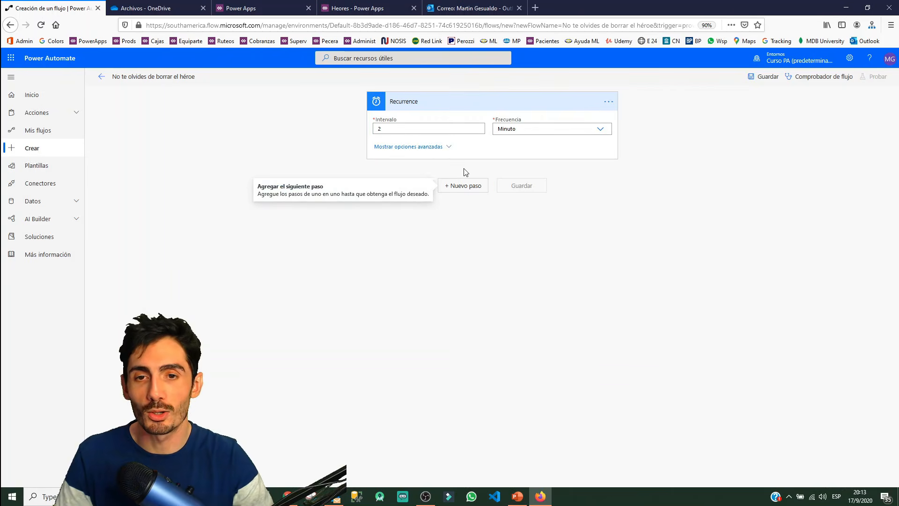
click(449, 148)
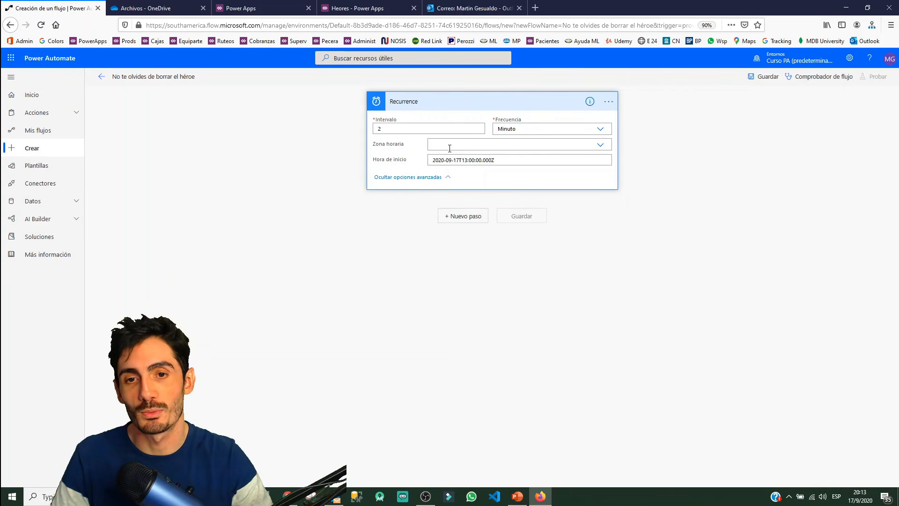
click(600, 145)
text(ciudad)
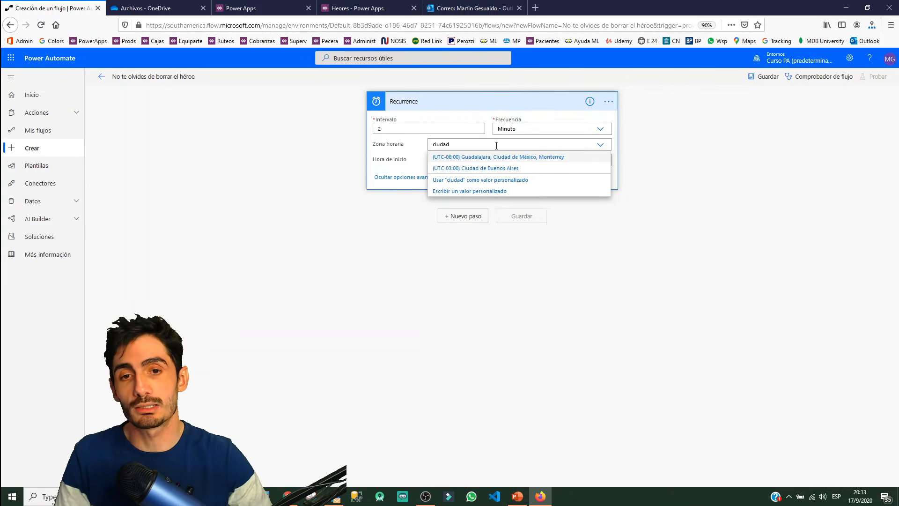
click(494, 170)
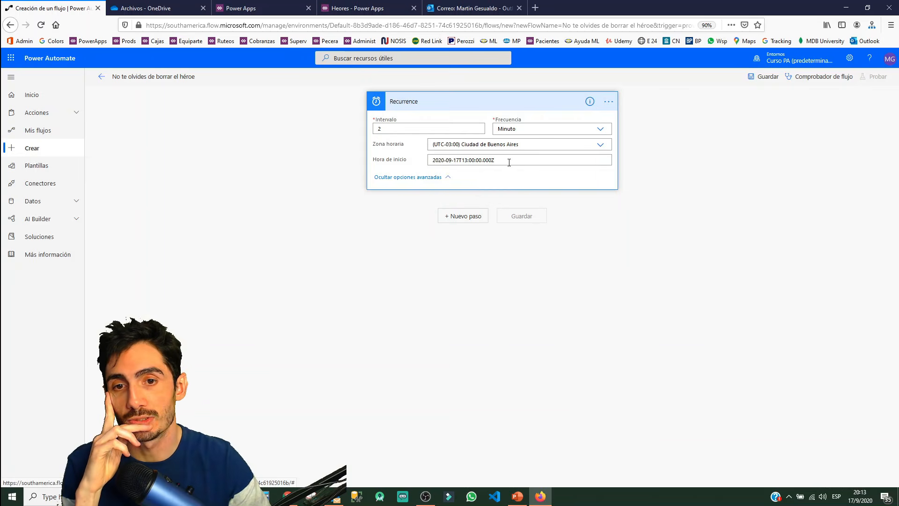
click(469, 161)
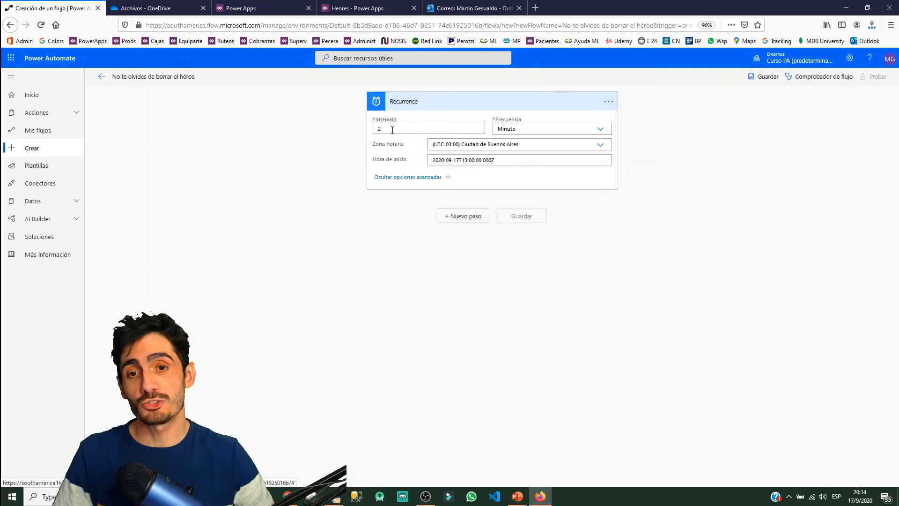
Change the Recurrence trigger to an interval of 1 with the frequency Día
click(599, 129)
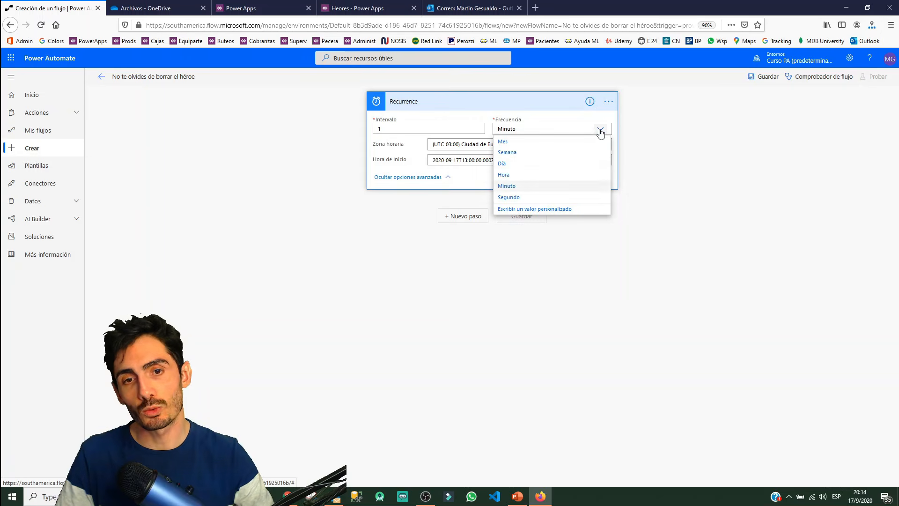
click(547, 164)
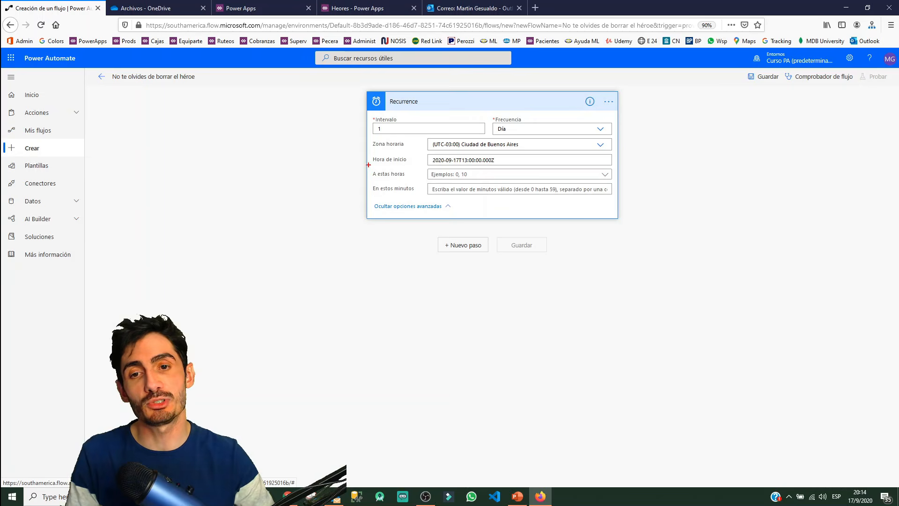
drag(369, 165, 419, 194)
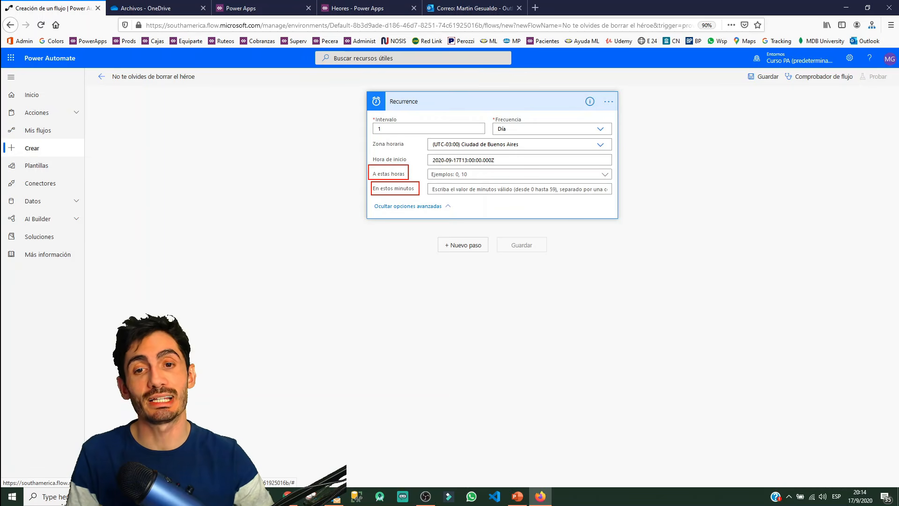
mouse_move(367, 113)
mouse_down()
mouse_move(510, 136)
mouse_move(616, 137)
mouse_up()
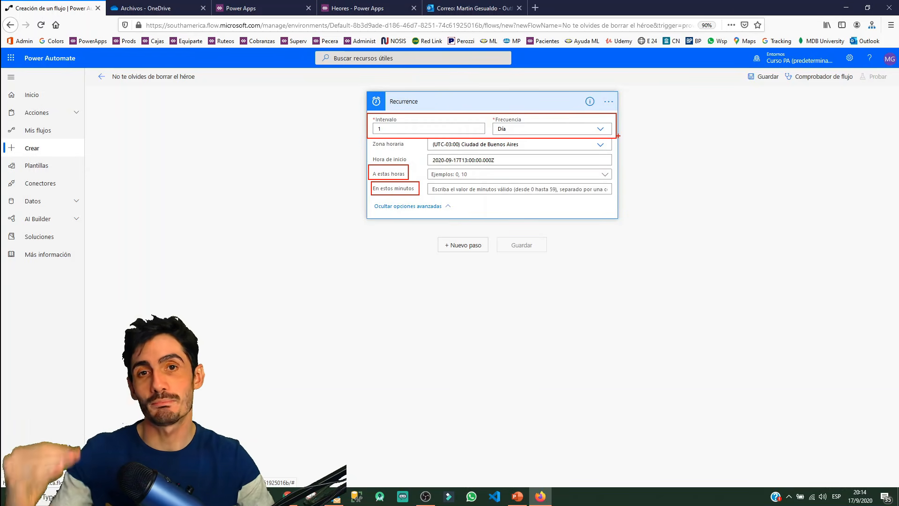
key(Escape)
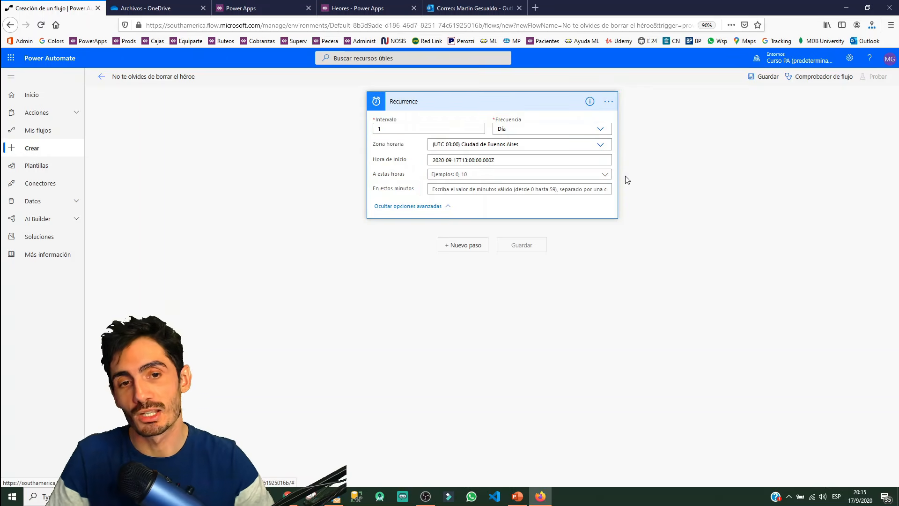
Select 20 and 21 as the hours at which the daily recurrence runs
click(606, 175)
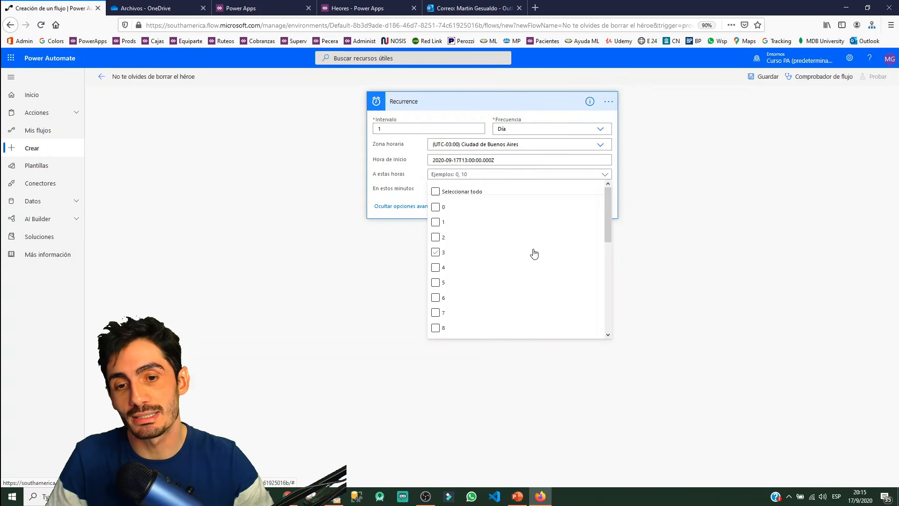
scroll(530, 258, down, 4)
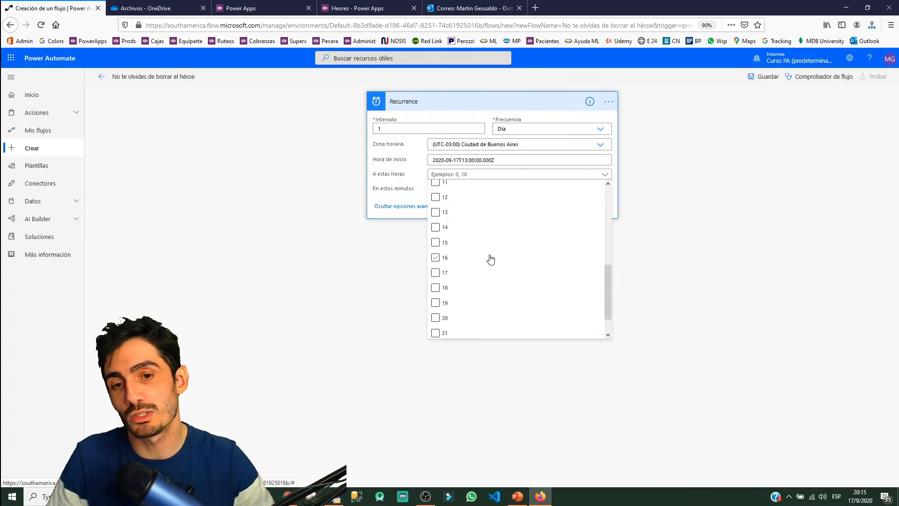
scroll(445, 281, down, 1)
click(436, 290)
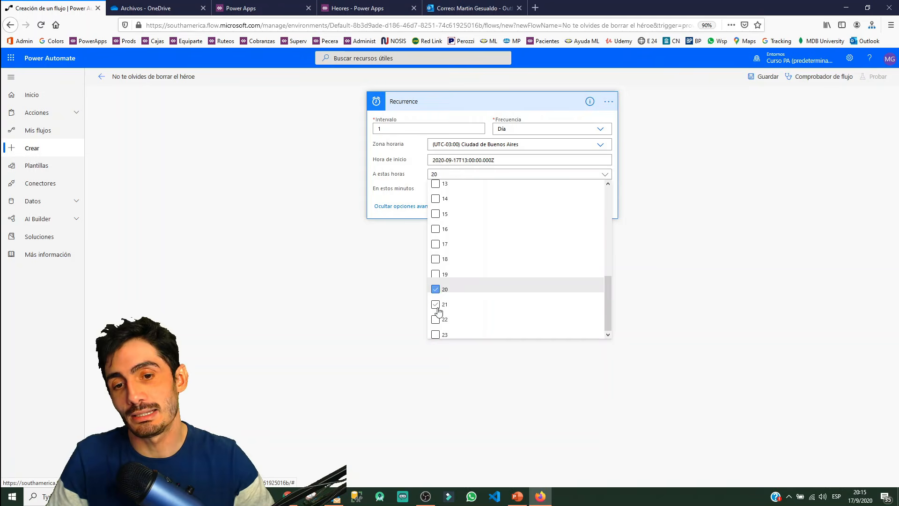
click(467, 305)
click(656, 221)
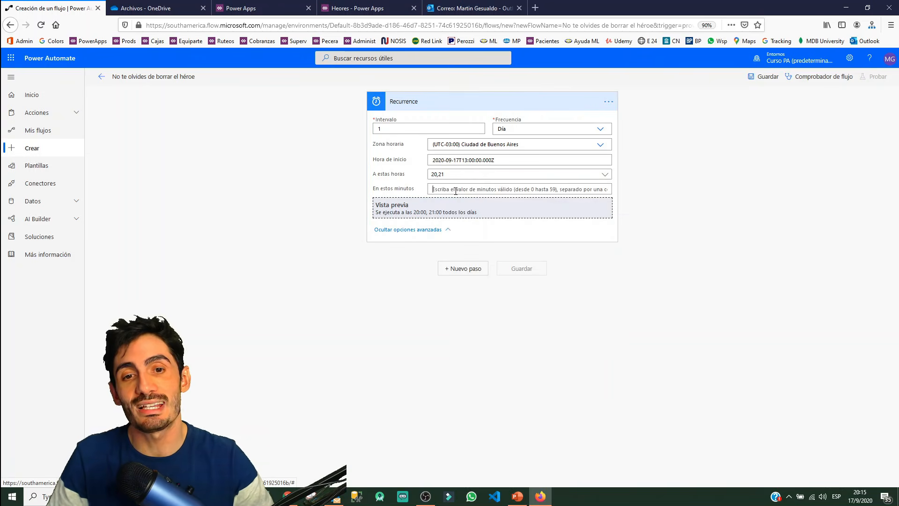
Set the Recurrence trigger to run at minutes 17,19,21,23,25 and review the schedule preview
click(455, 191)
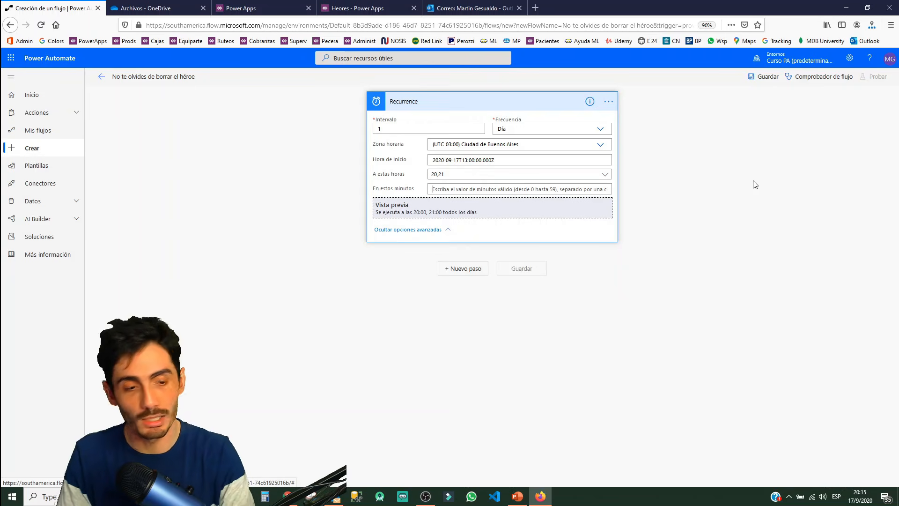
text(17,)
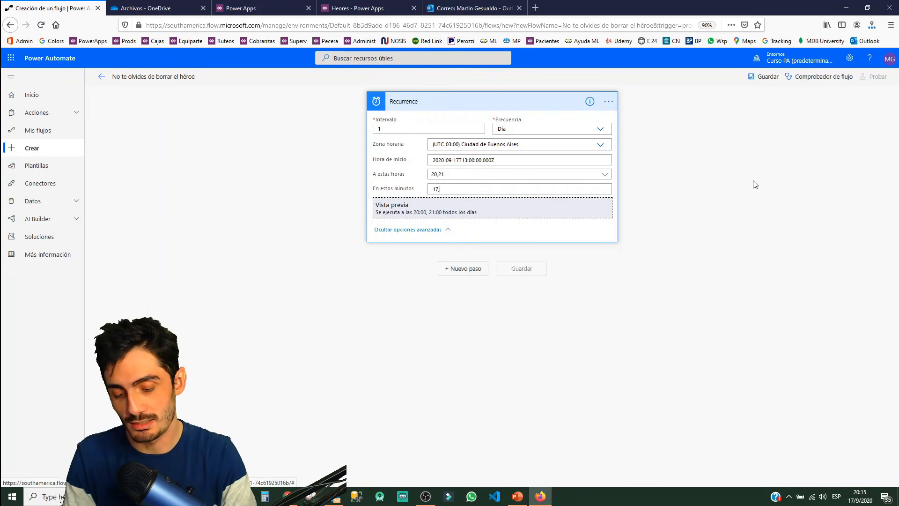
text(19,21,23,25)
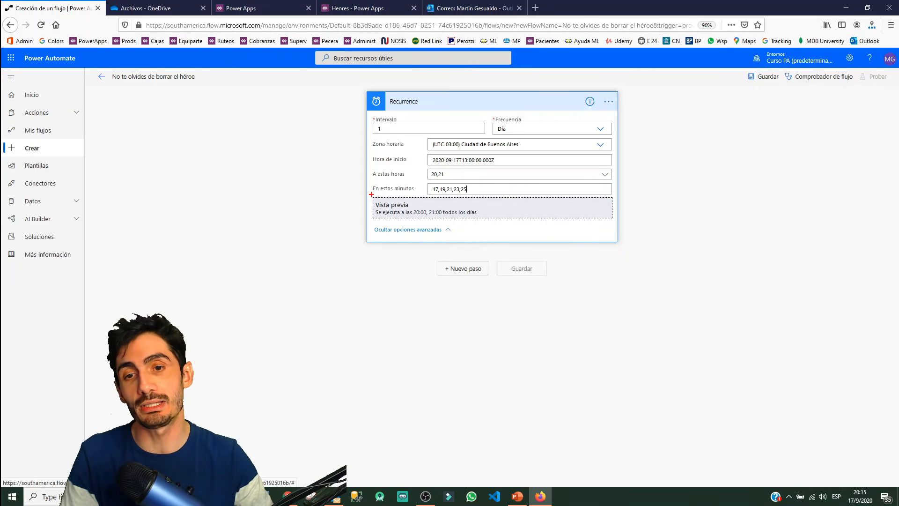
drag(371, 195, 490, 220)
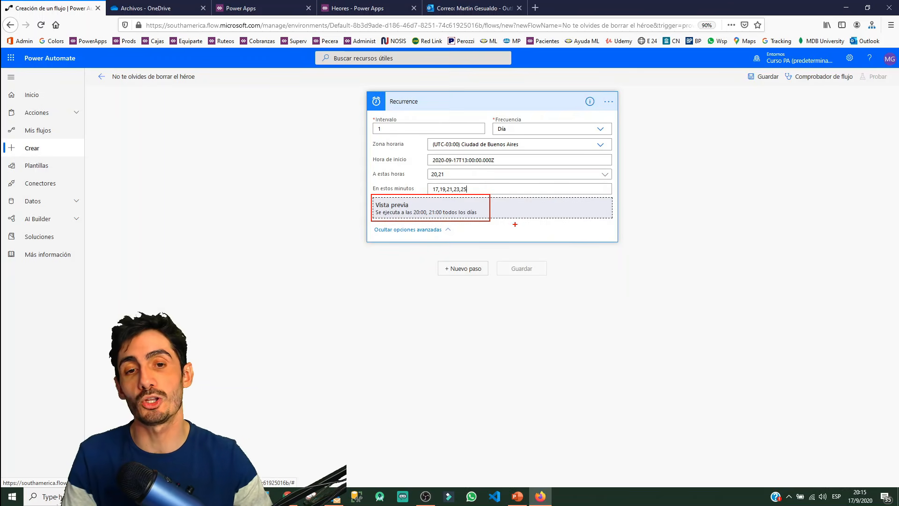
key(Escape)
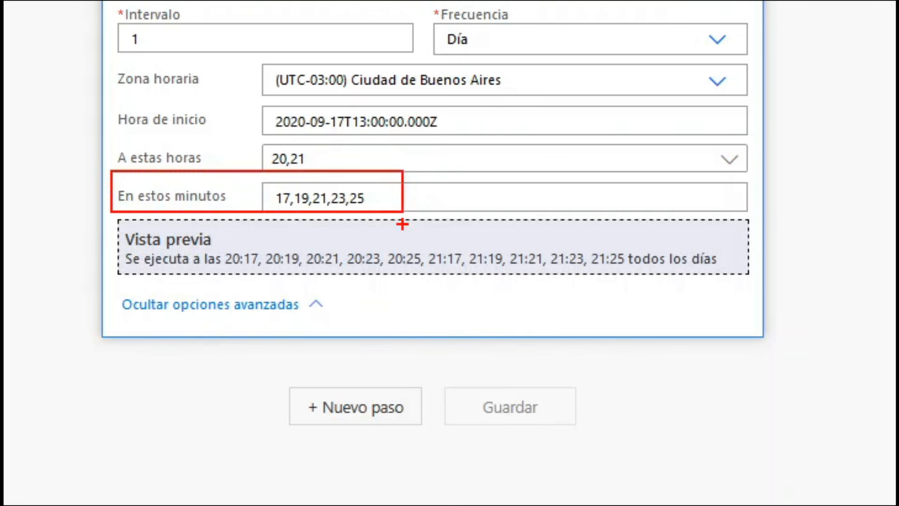
key(ctrl+z)
mouse_move(121, 247)
mouse_down()
mouse_move(283, 268)
mouse_move(465, 273)
mouse_up()
drag(429, 245, 465, 280)
mouse_move(466, 244)
mouse_down()
mouse_move(588, 280)
mouse_move(636, 280)
mouse_up()
key(Escape)
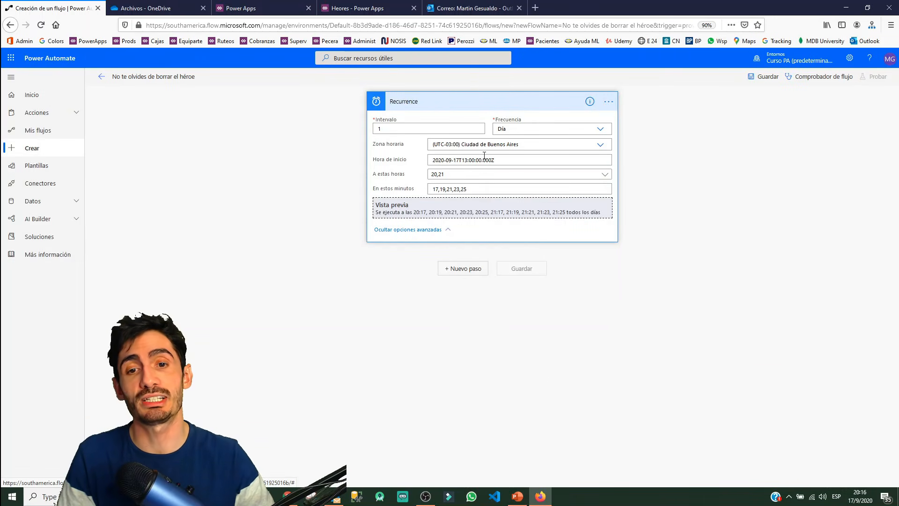
Collapse the Recurrence trigger and add the Correo action "Enviar una notificación por correo electrónico (V3)" as the next step
click(494, 103)
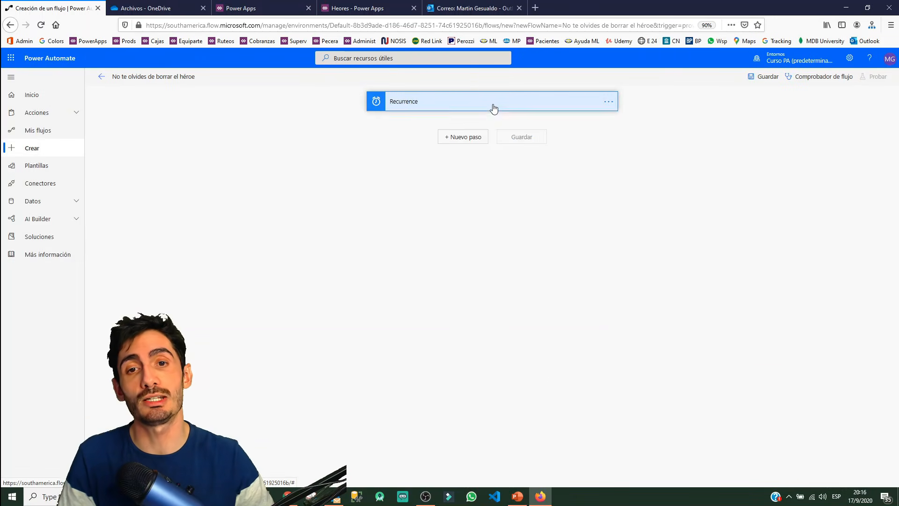
click(466, 140)
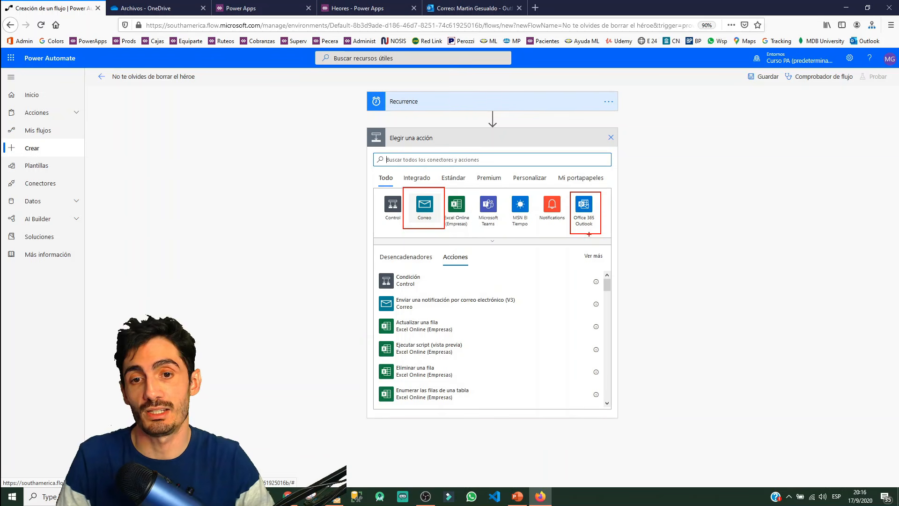
key(Escape)
click(425, 208)
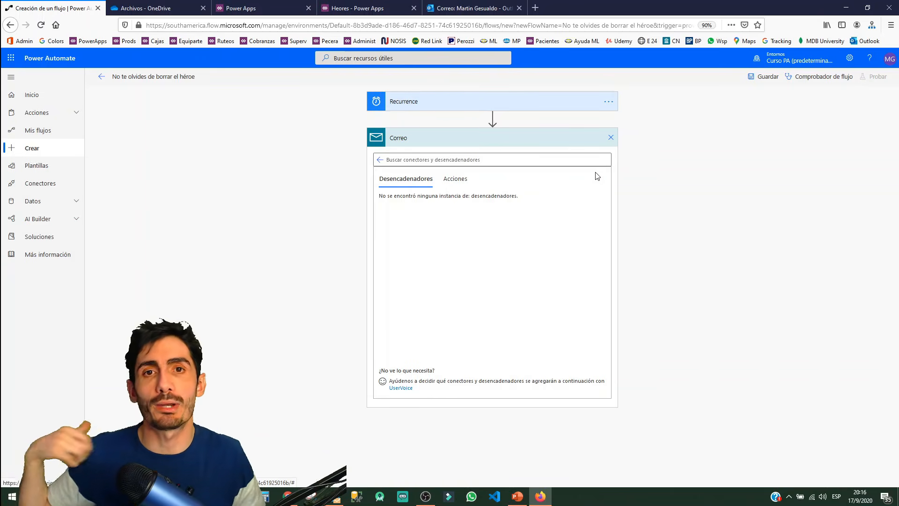
click(455, 179)
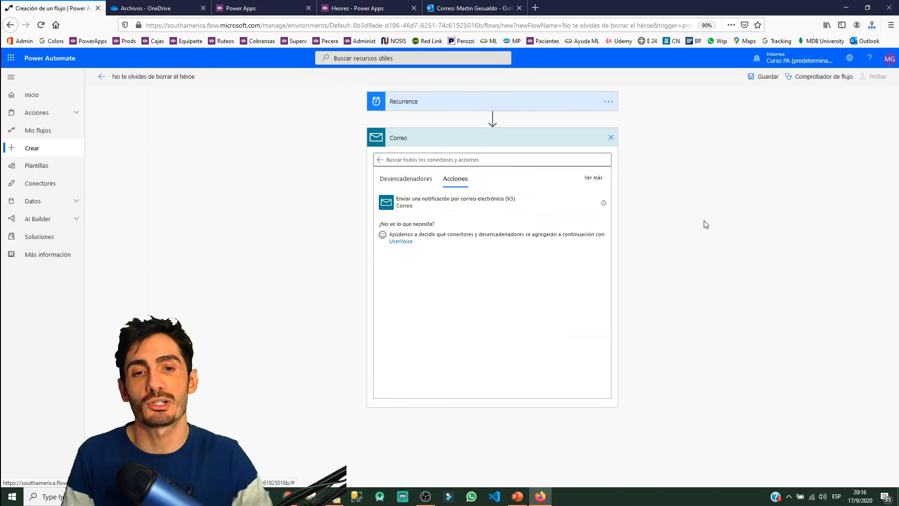
click(474, 205)
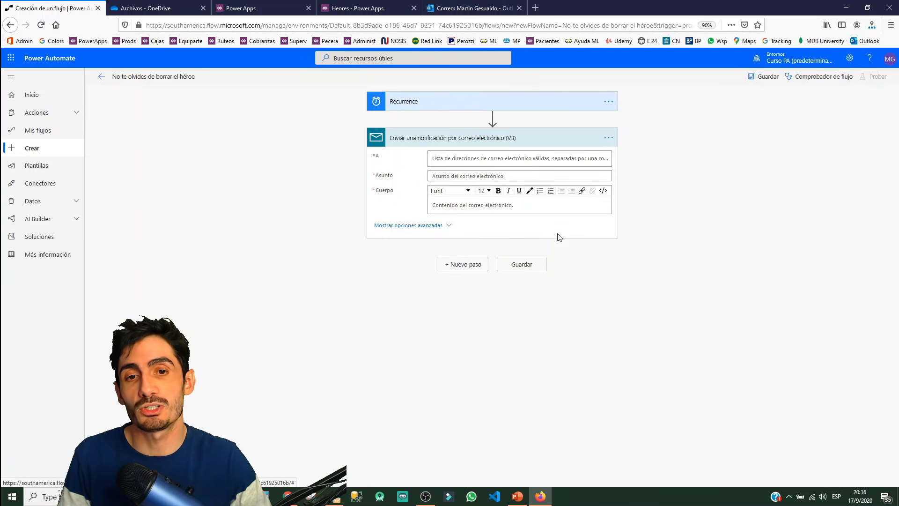
Address the e-mail notification to the account owner and set its subject to "No te olvides de borrar al héroe!"
click(473, 158)
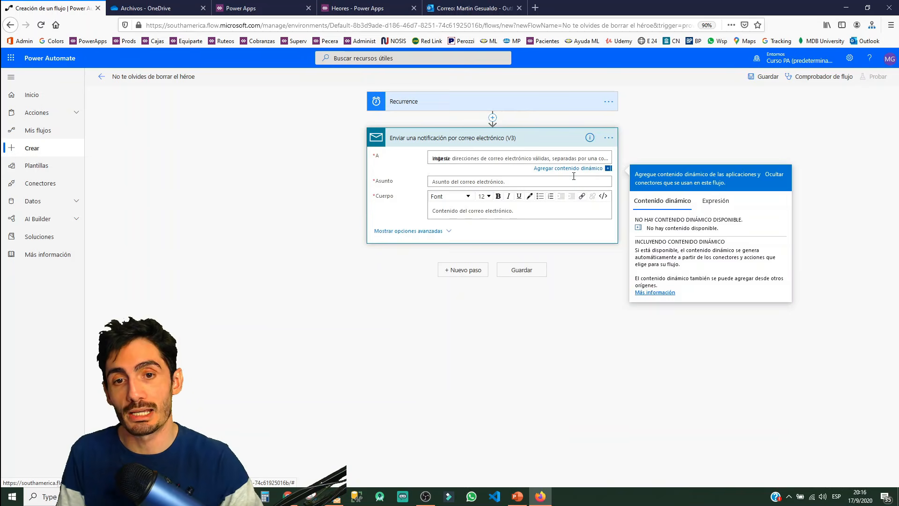
text(mgesu)
click(485, 169)
click(486, 174)
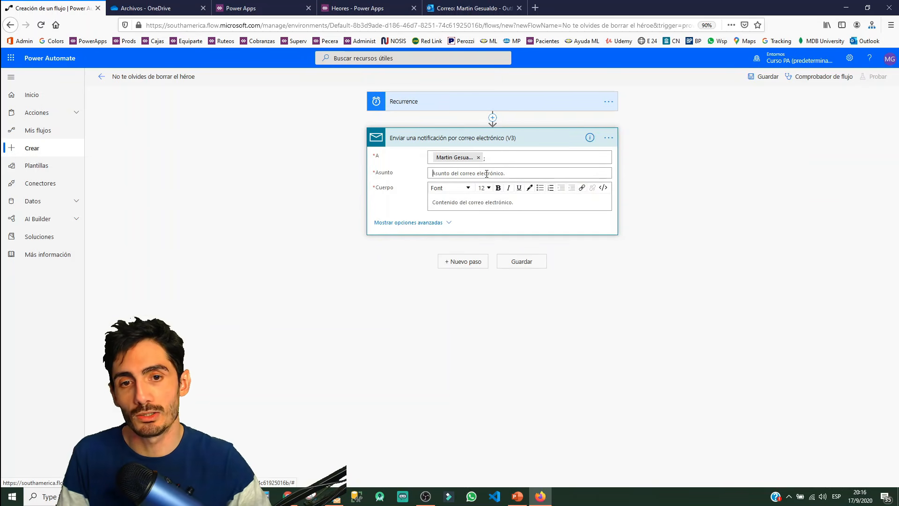
text(No te olvides de borrar)
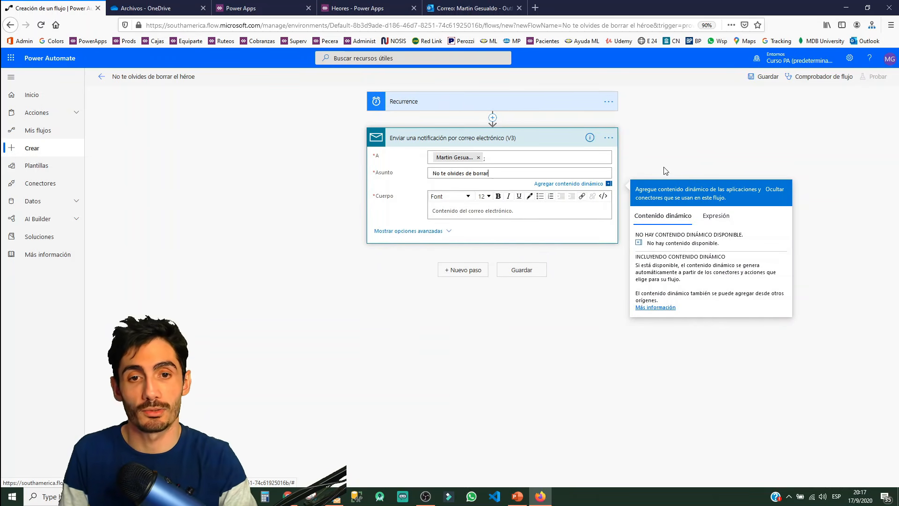
text( al héroe!)
key(Tab)
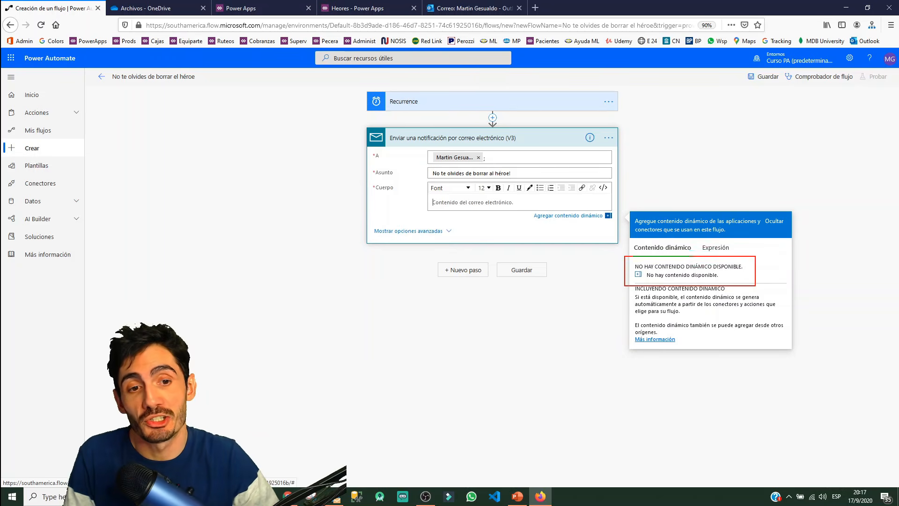
Enter "La Roca." as the notification's body and save the flow
mouse_move(363, 88)
mouse_down()
mouse_move(612, 126)
mouse_move(634, 116)
mouse_up()
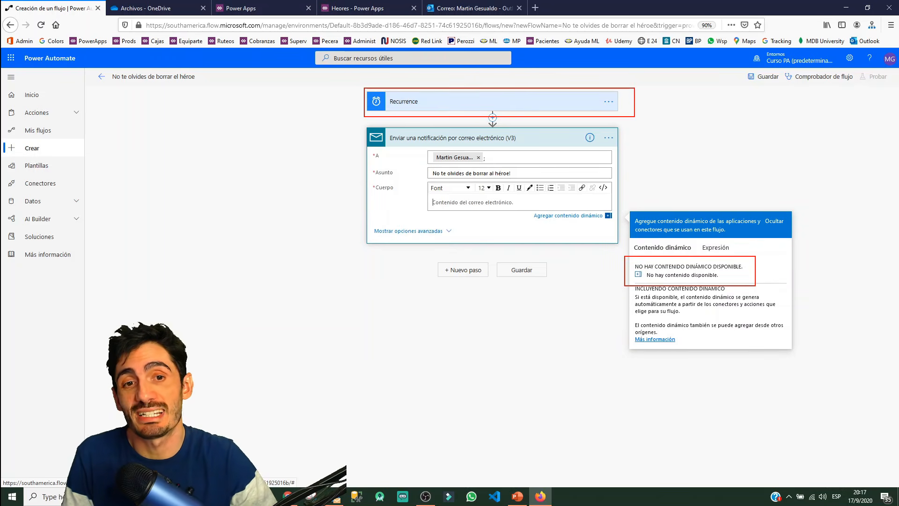
key(Escape)
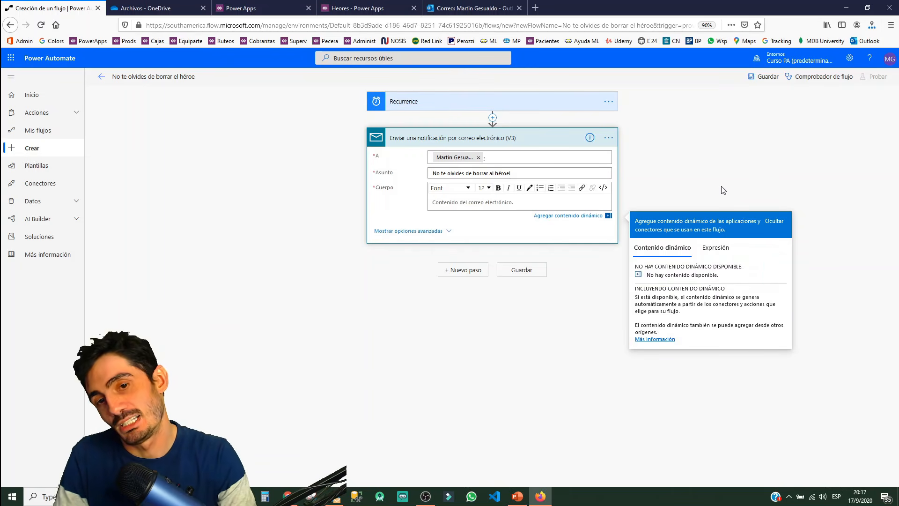
text(La Roca.)
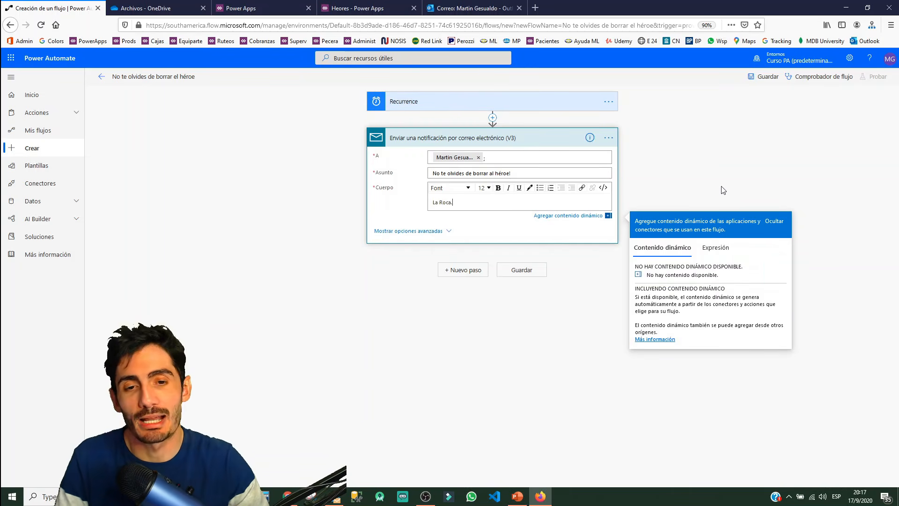
click(529, 273)
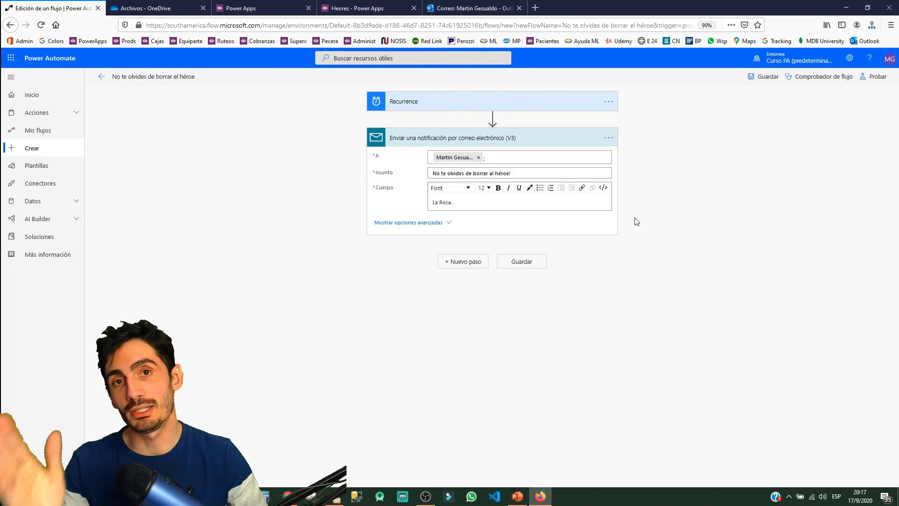
Review the Recurrence schedule, and in Outlook examine the subject, sender and body of the message "No te olvides de borrar al héroe!"
click(539, 99)
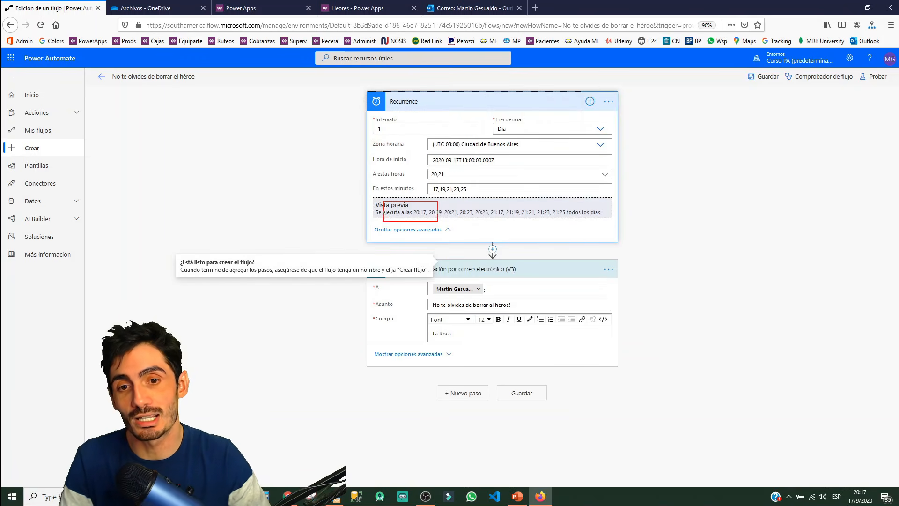
click(692, 327)
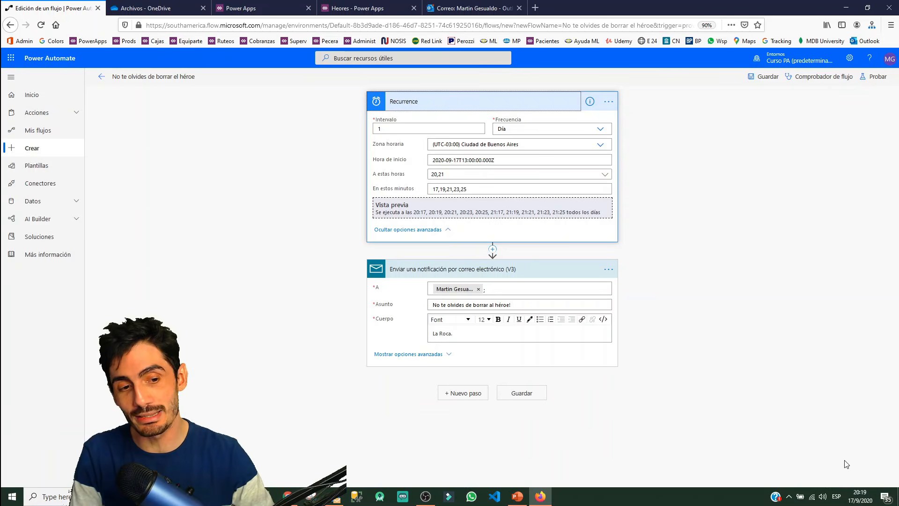
click(430, 8)
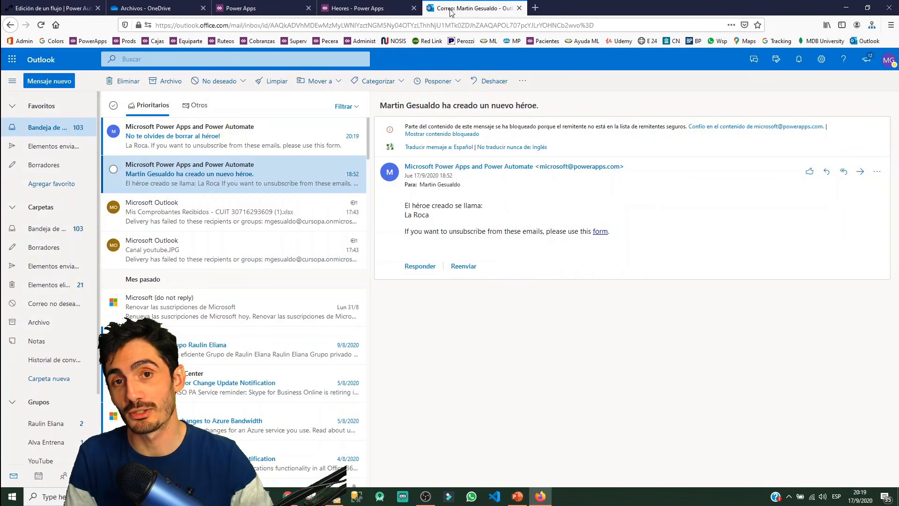
click(204, 134)
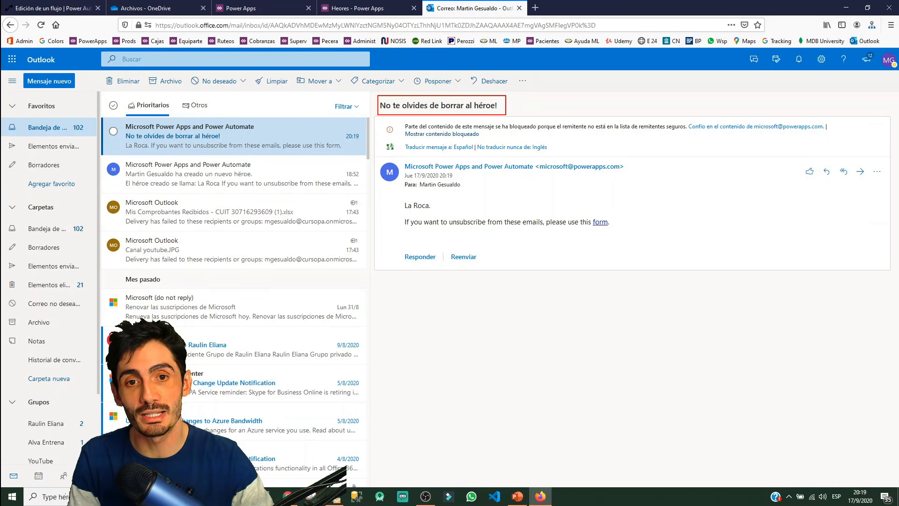
drag(537, 160, 629, 181)
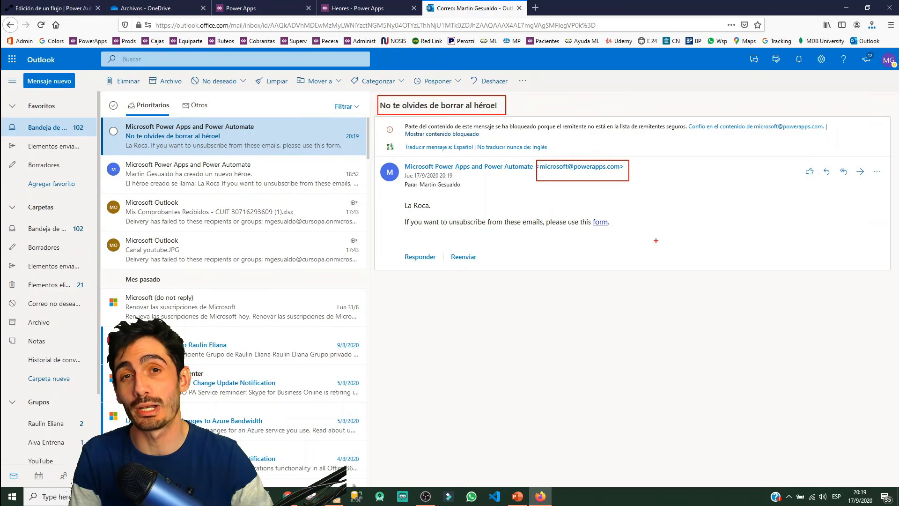
drag(397, 194, 450, 213)
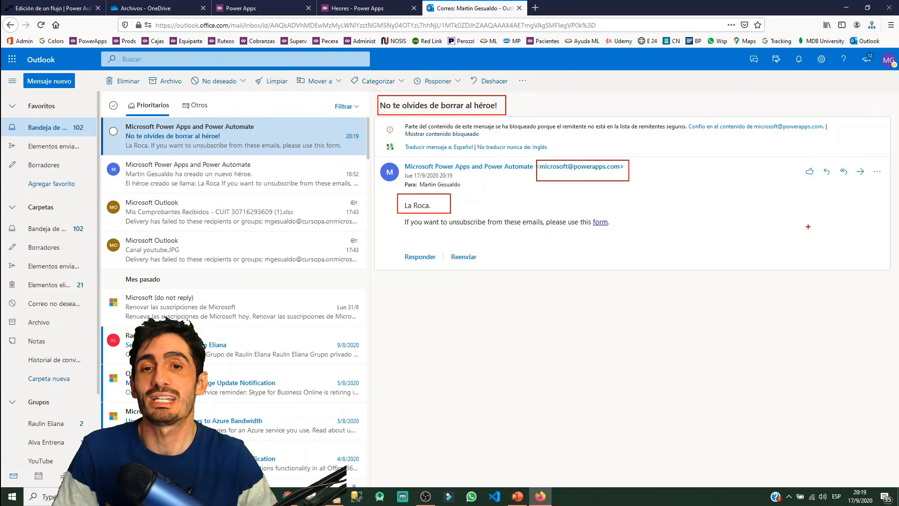
key(Escape)
Switch back to Power Automate, leave the scheduled flow's editor and start creating an instant flow from scratch
click(51, 8)
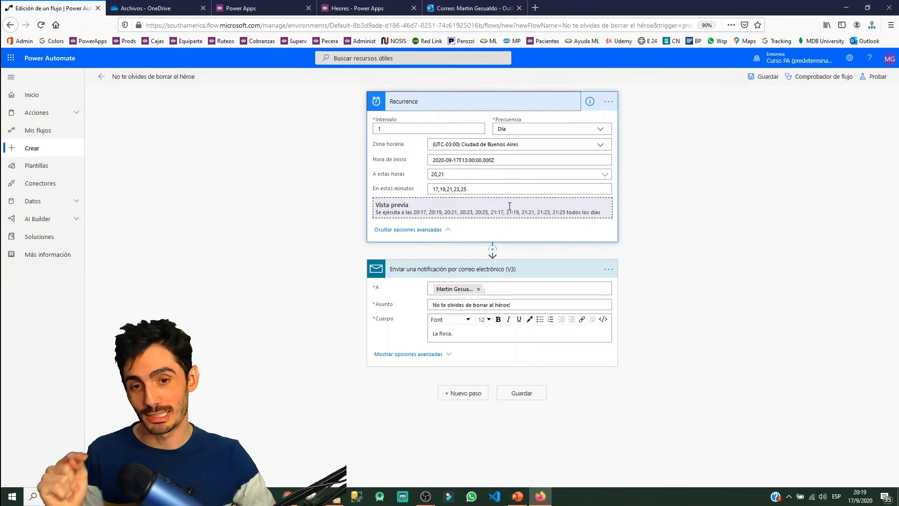
click(503, 108)
click(439, 142)
click(102, 76)
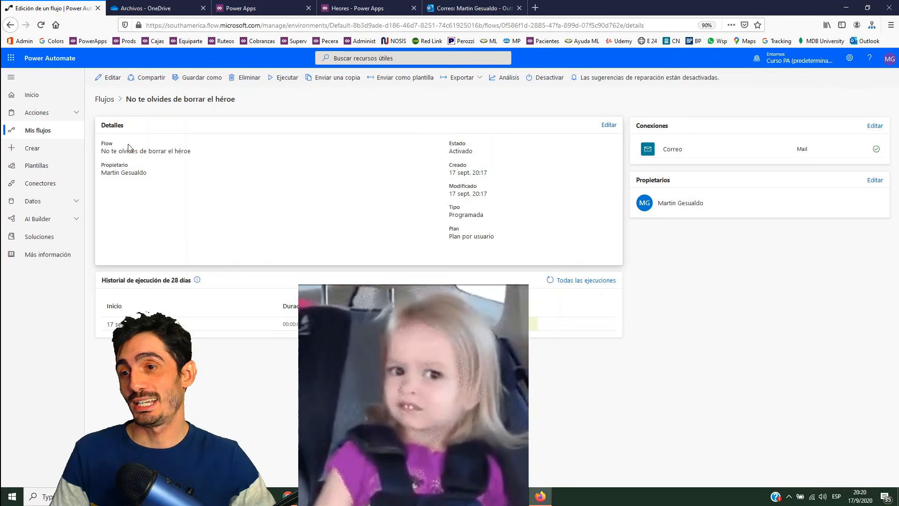
click(43, 148)
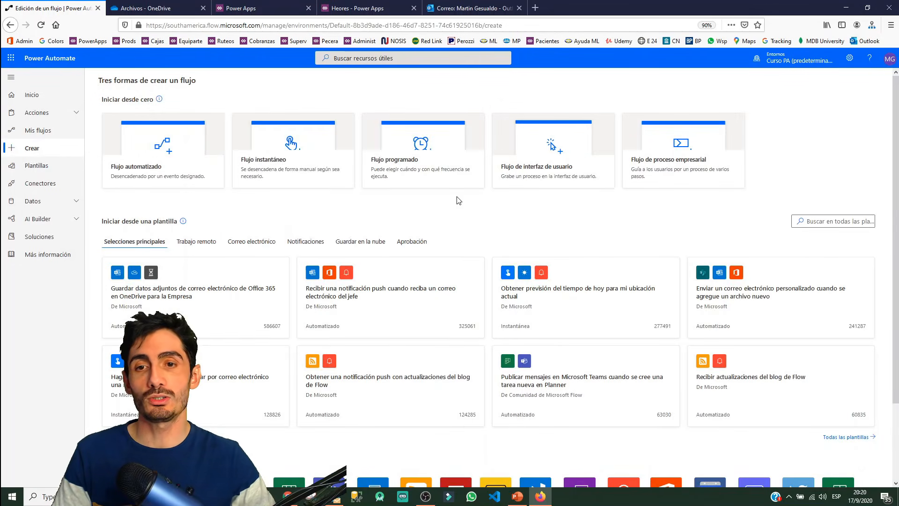
click(331, 182)
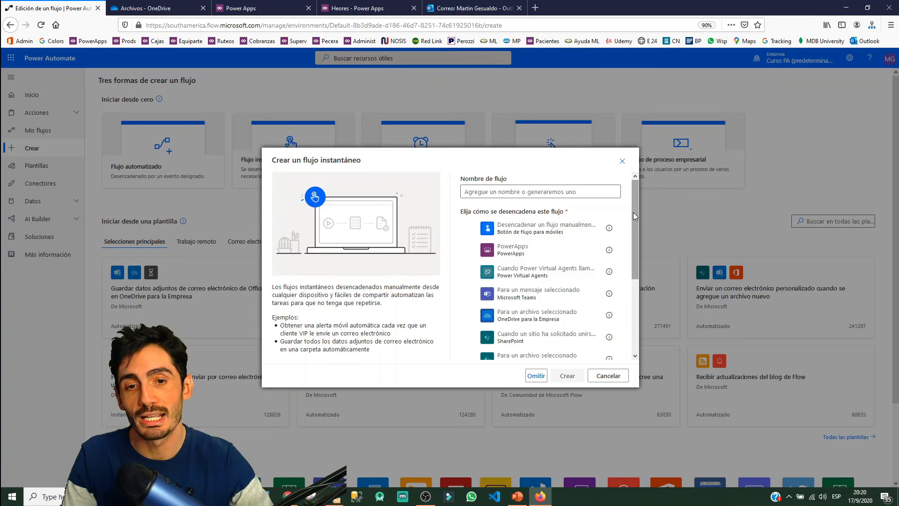
Name the instant flow "Nuevo hérore desde One Drive"
click(614, 192)
text(Nuevo hérore desde On Dr)
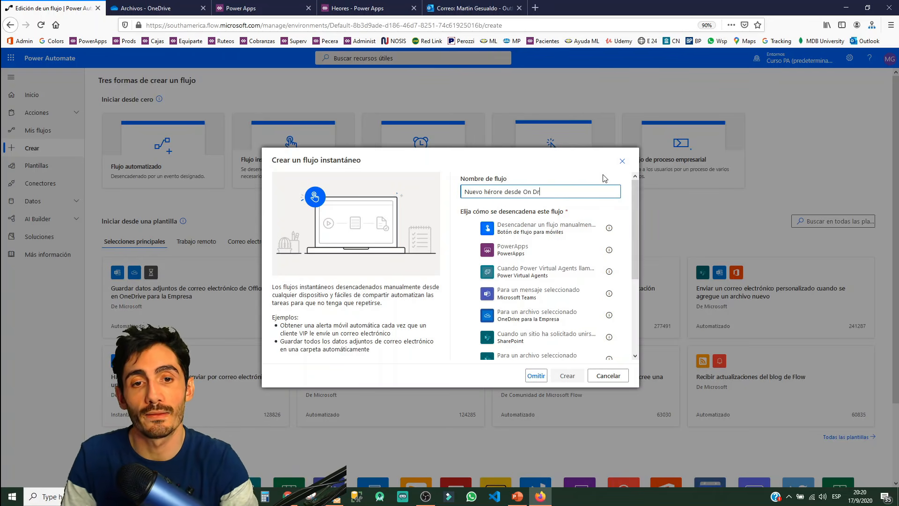
key(BackSpace)
key(BackSpace)
key(BackSpace)
text(e Drive)
Review the available instant triggers and choose "Para un archivo seleccionado" from OneDrive para la Empresa
drag(457, 204, 579, 219)
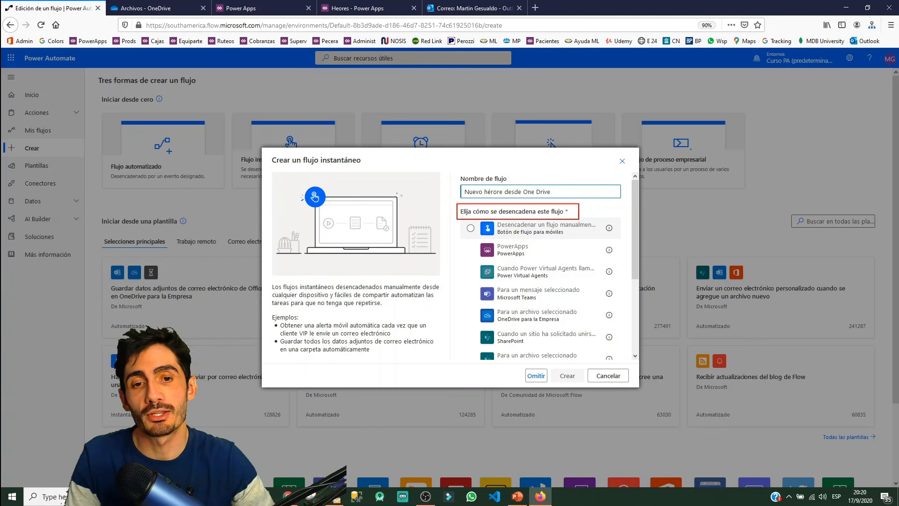
drag(479, 218, 618, 241)
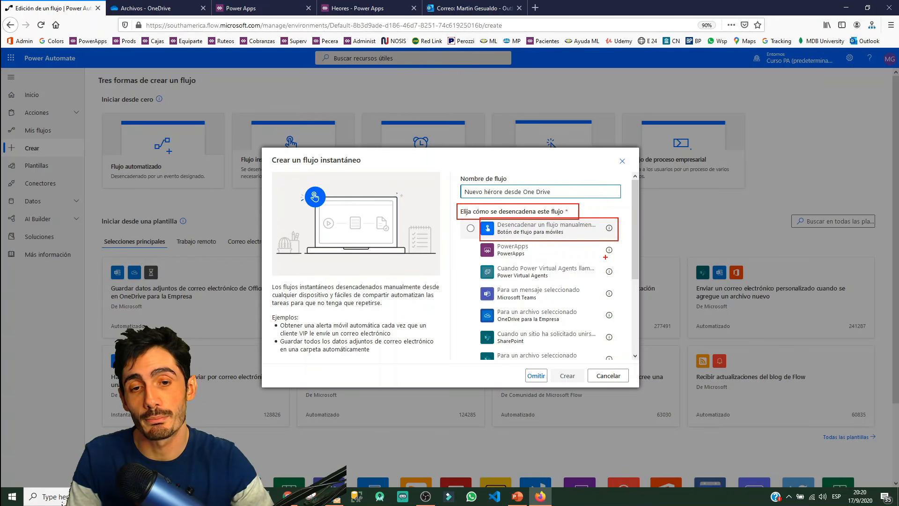
drag(473, 239, 621, 260)
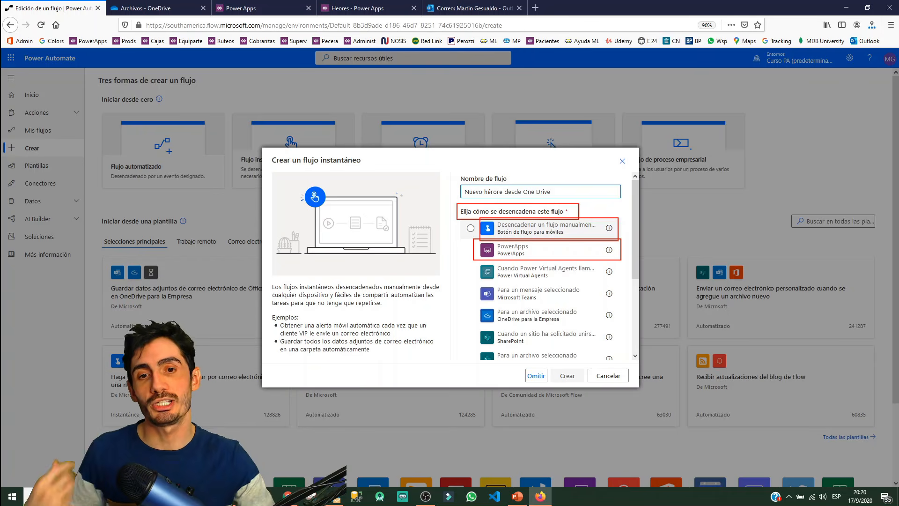
mouse_move(460, 302)
mouse_down()
mouse_move(562, 327)
mouse_move(623, 326)
mouse_up()
drag(494, 307, 594, 325)
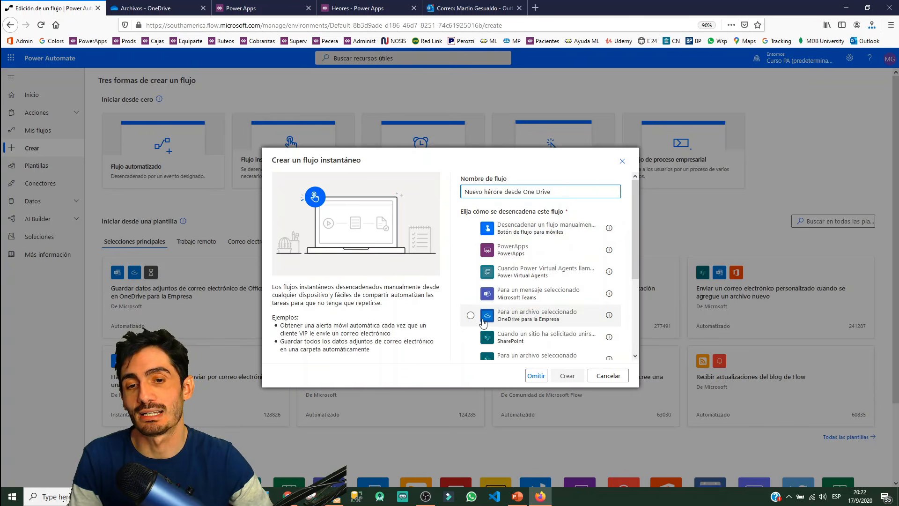
click(471, 315)
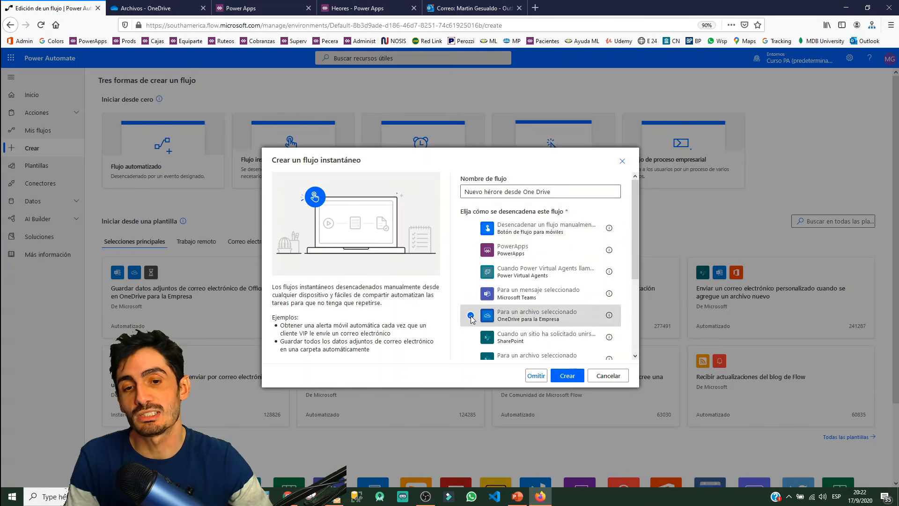
Create the instant flow and add a text-type user input to its "Para un archivo seleccionado" trigger
click(567, 376)
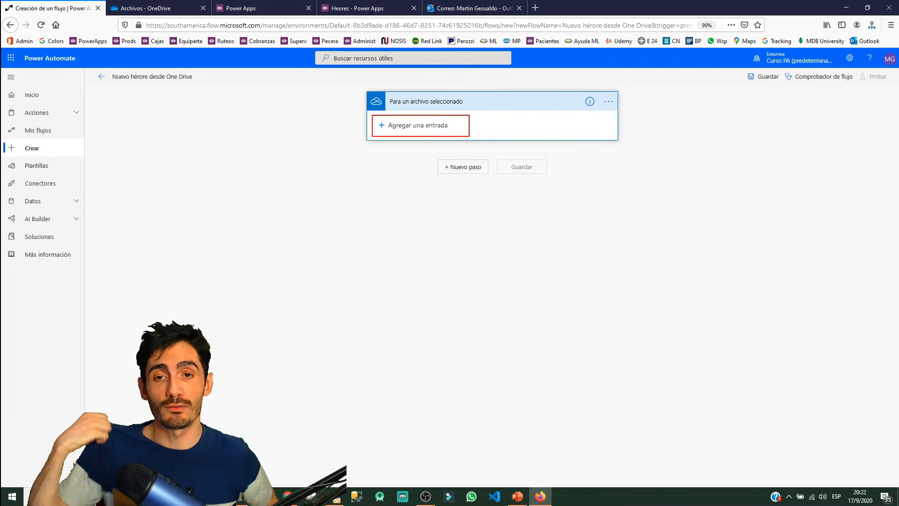
drag(373, 116, 469, 136)
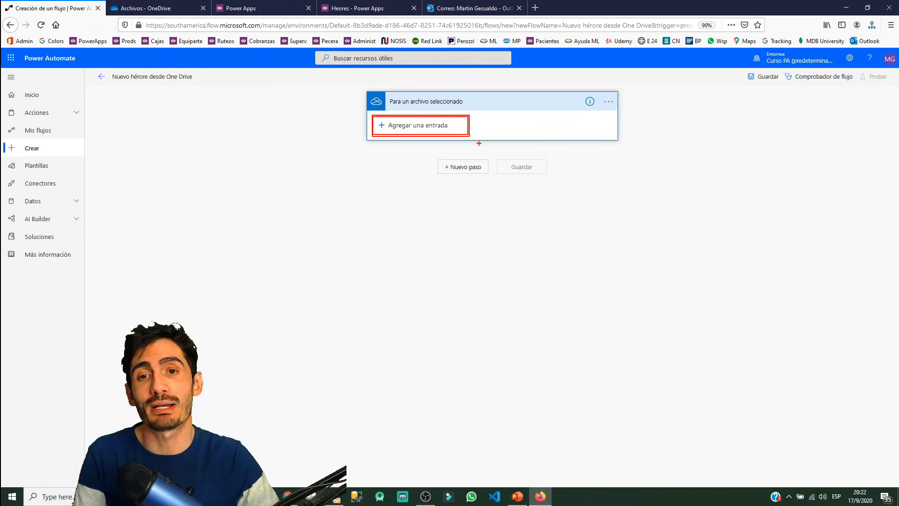
key(Escape)
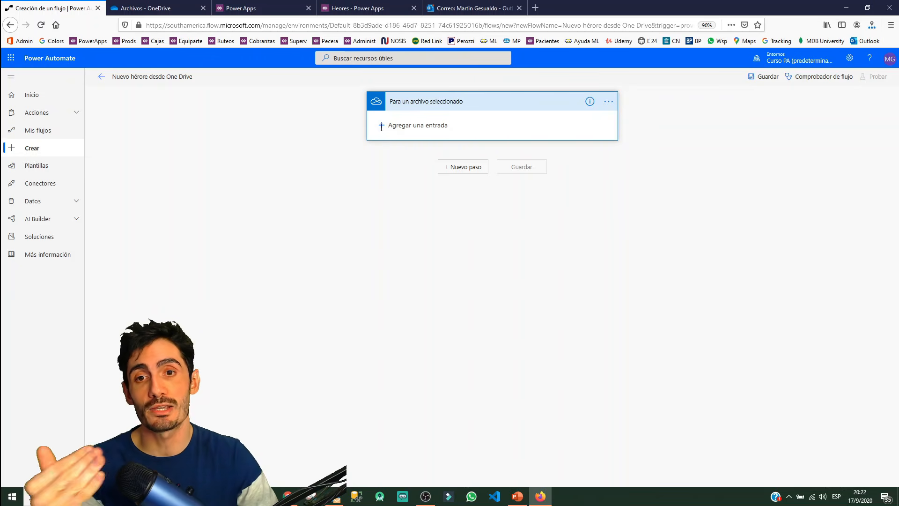
click(381, 126)
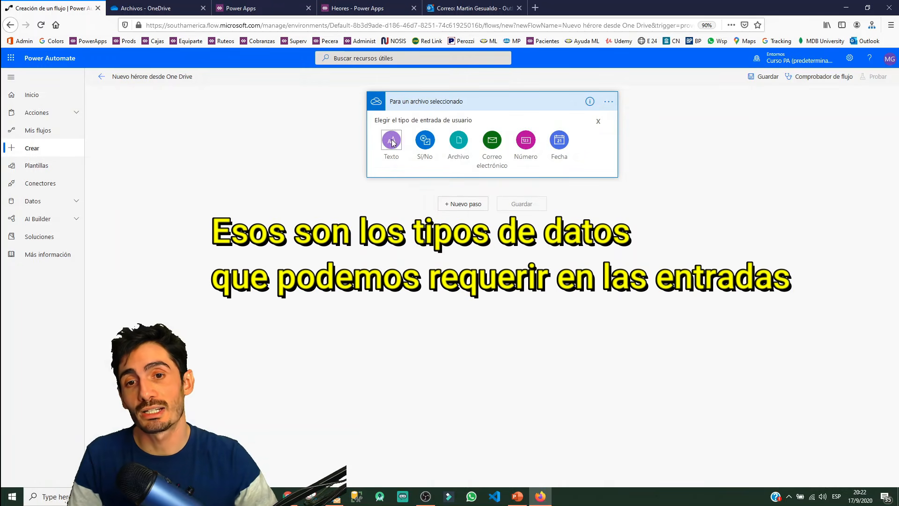
click(392, 140)
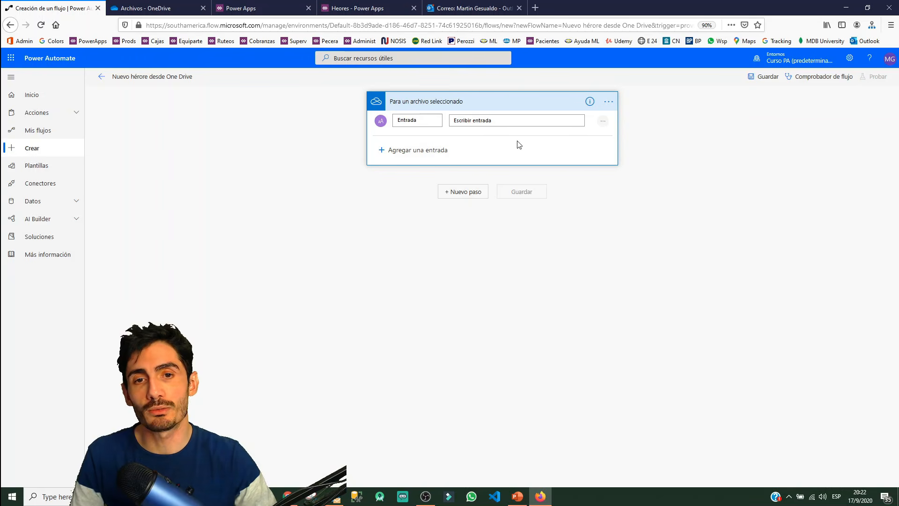
Clear the default description of the trigger's text input
double_click(411, 120)
key(BackSpace)
double_click(477, 121)
key(BackSpace)
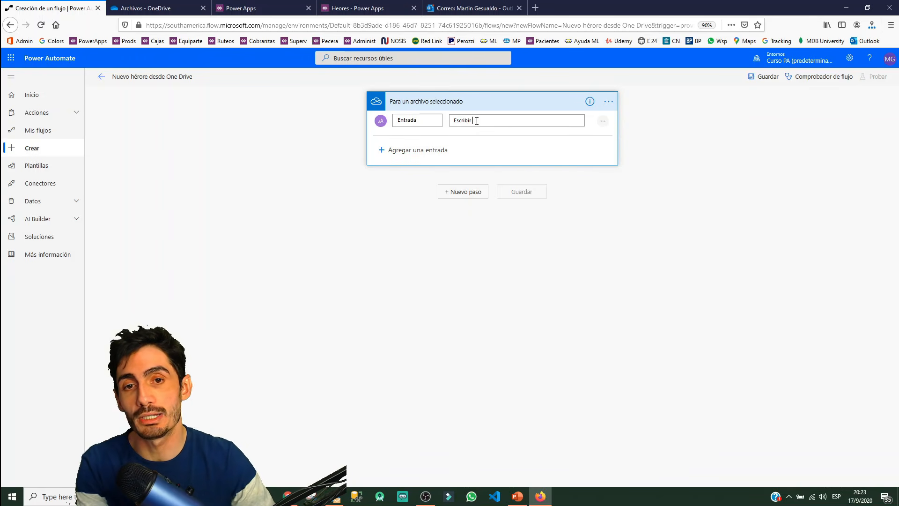
key(BackSpace)
key(BackSpace)
key(BackSpace)
key(BackSpace)
key(BackSpace)
key(BackSpace)
key(BackSpace)
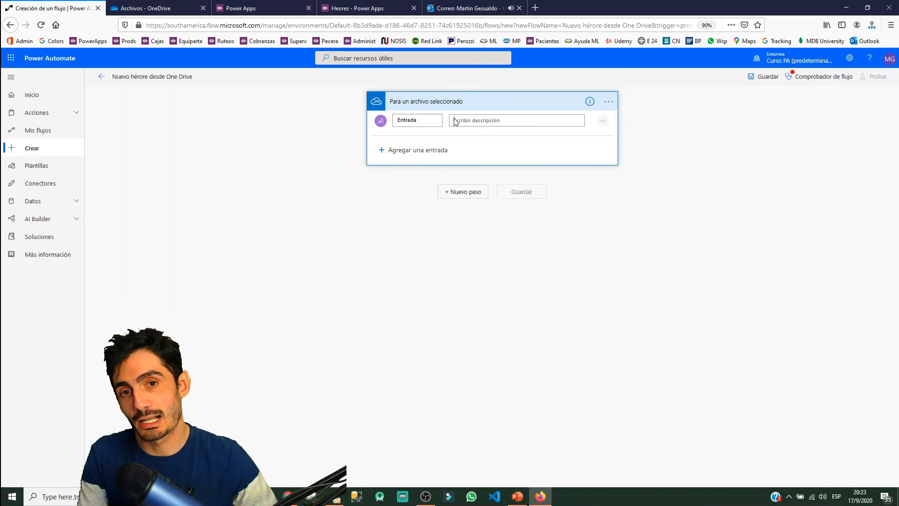
drag(450, 115, 509, 126)
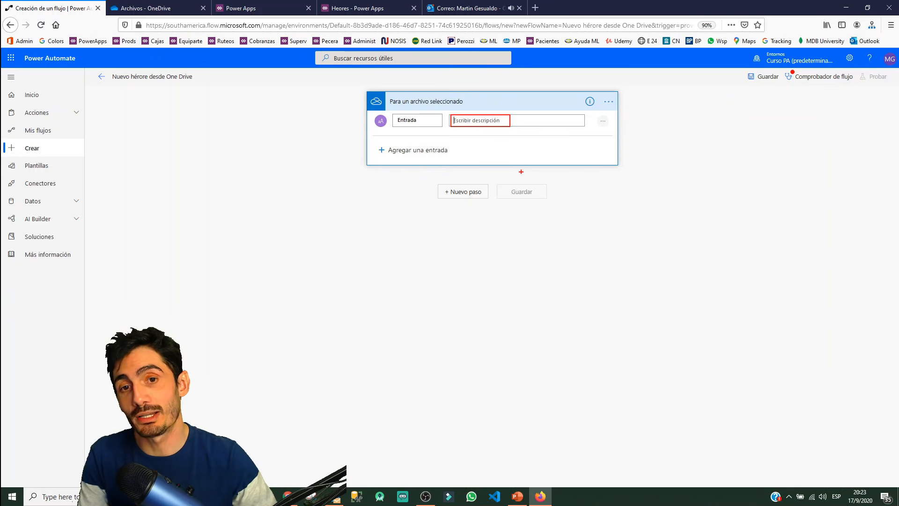
Rename the trigger's text input as "Nombre"
click(423, 119)
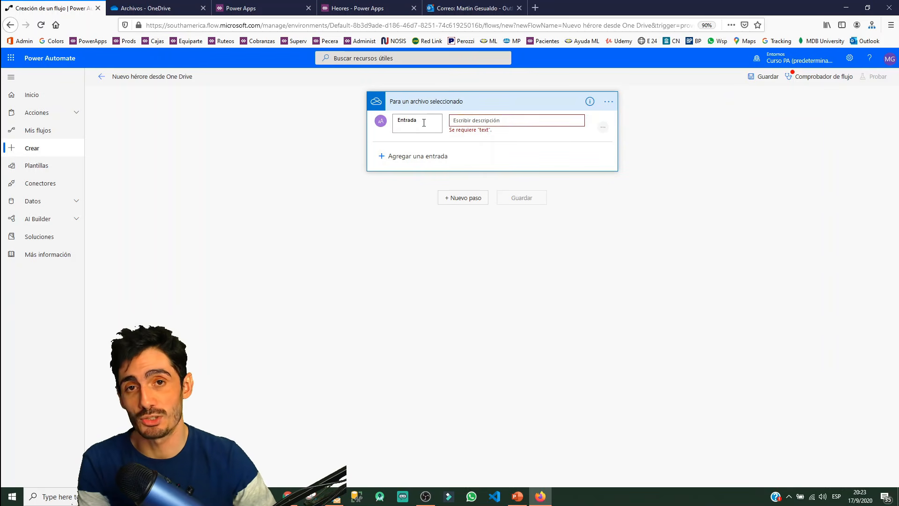
key(BackSpace)
key(BackSpace)
key(BackSpace)
key(BackSpace)
key(BackSpace)
key(BackSpace)
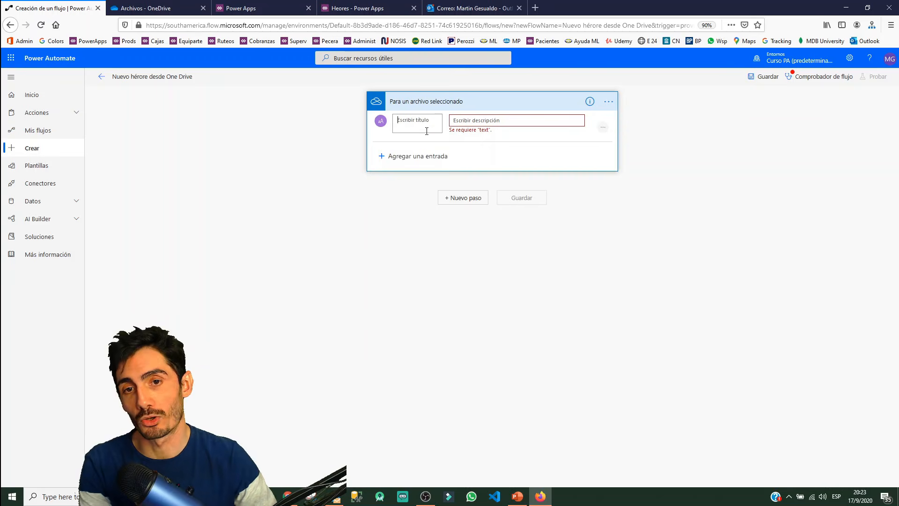
text(Nombre)
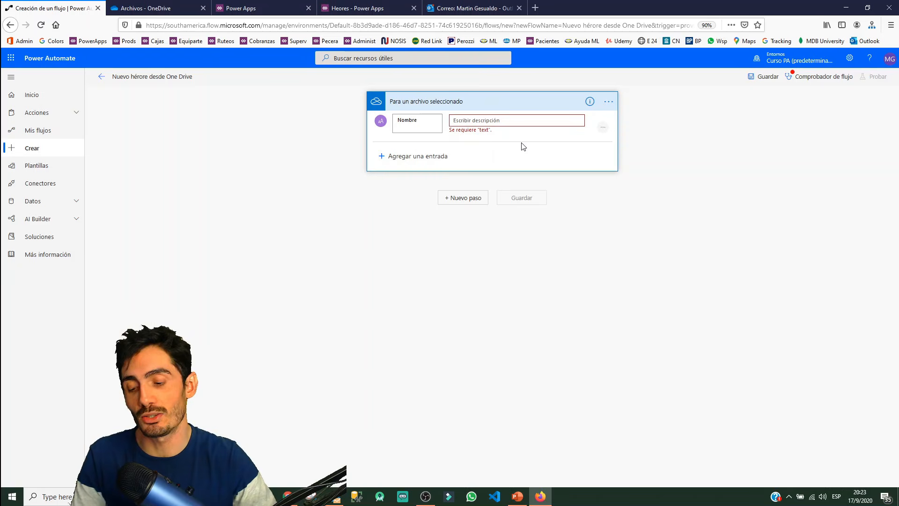
Set the description of the Nombre input to "Elegí un nombre para tu héroe." without adding another input
drag(386, 90, 489, 109)
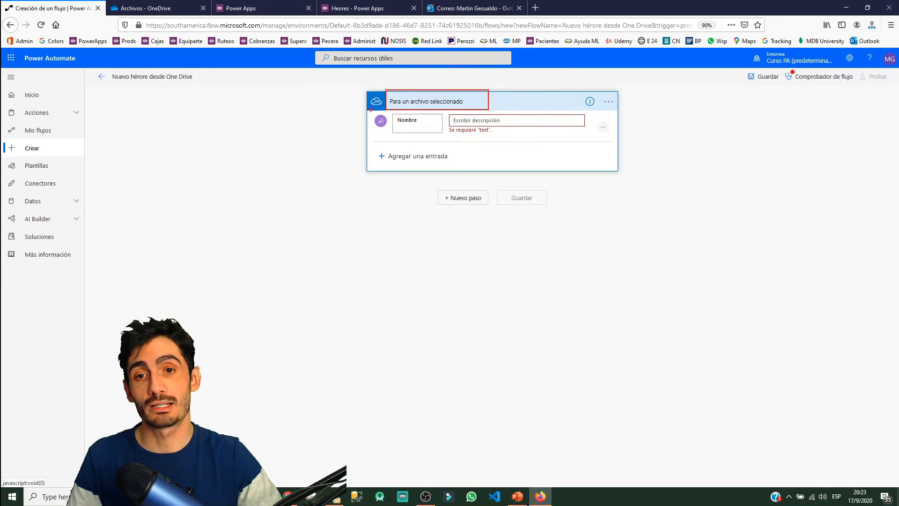
mouse_move(370, 110)
mouse_down()
mouse_move(390, 129)
mouse_move(582, 133)
mouse_up()
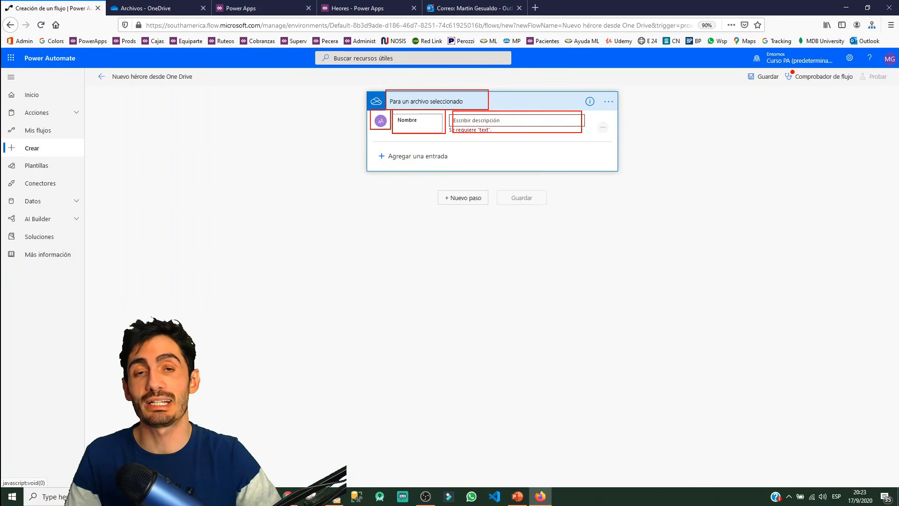
key(Escape)
text(Elegí un)
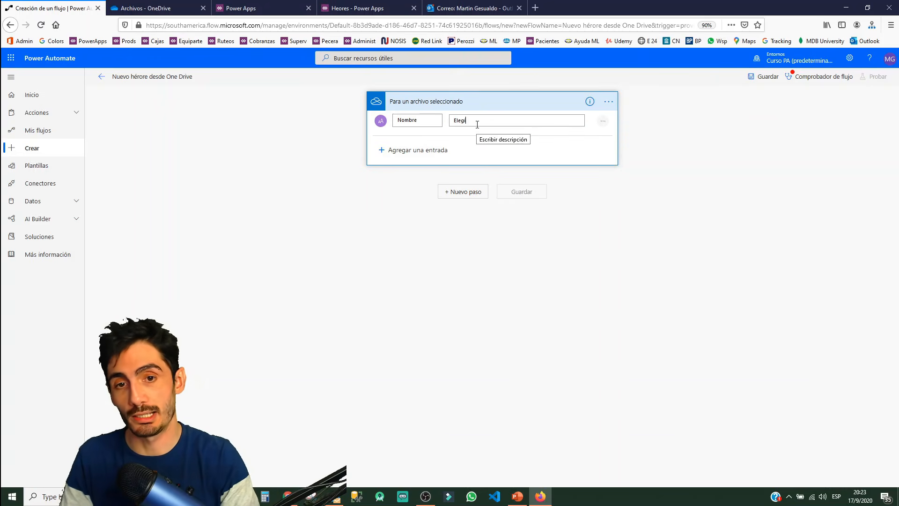
text( nombre para tu héroe.)
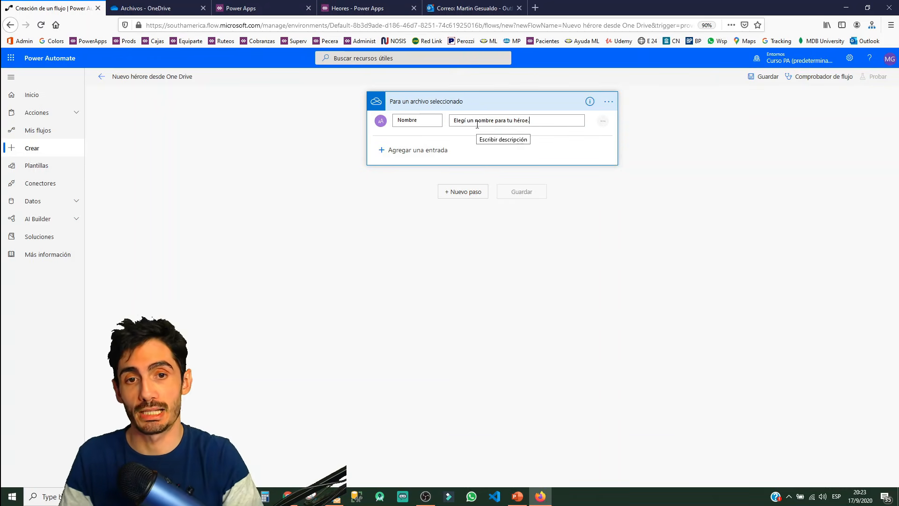
click(414, 150)
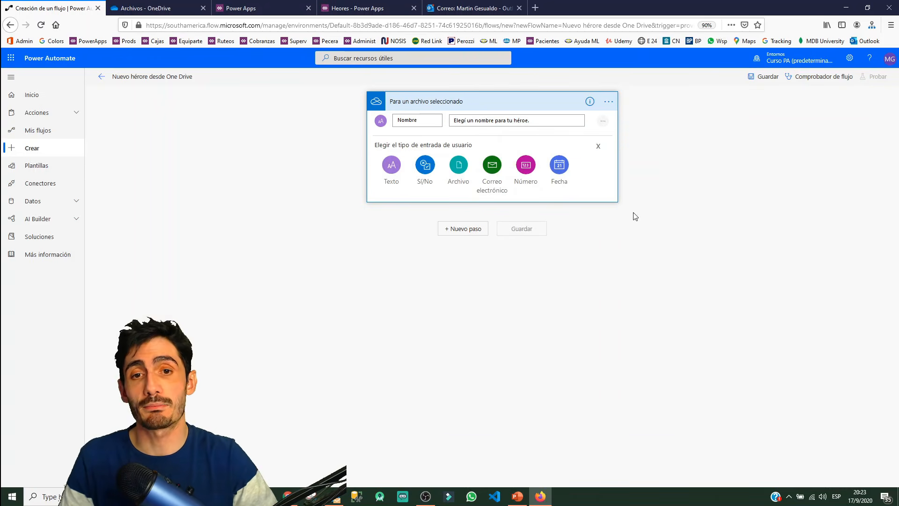
click(598, 146)
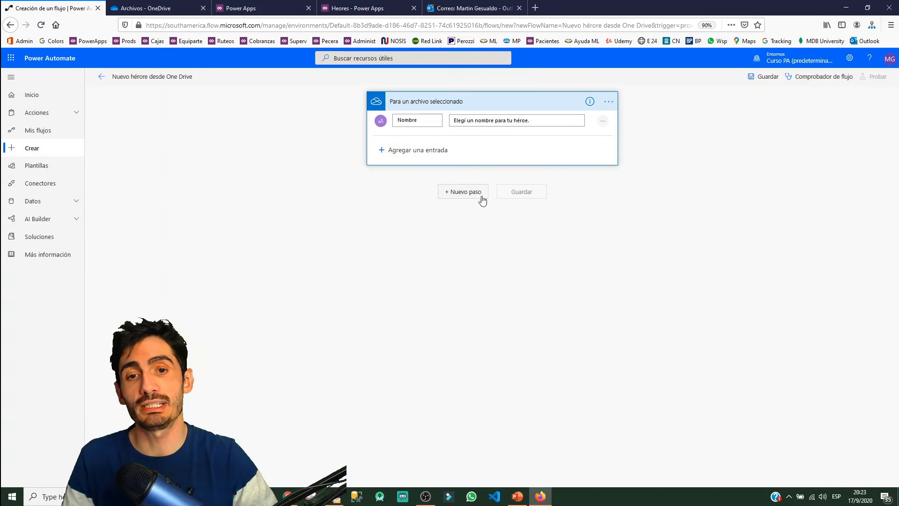
Add a new step below the trigger, search for "sharepoin" and choose the SharePoint connector
click(481, 200)
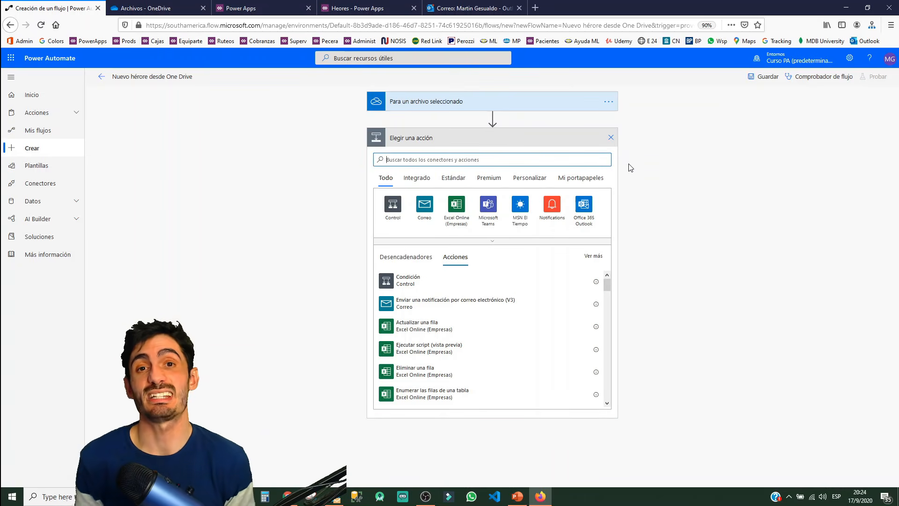
text(sharepoin)
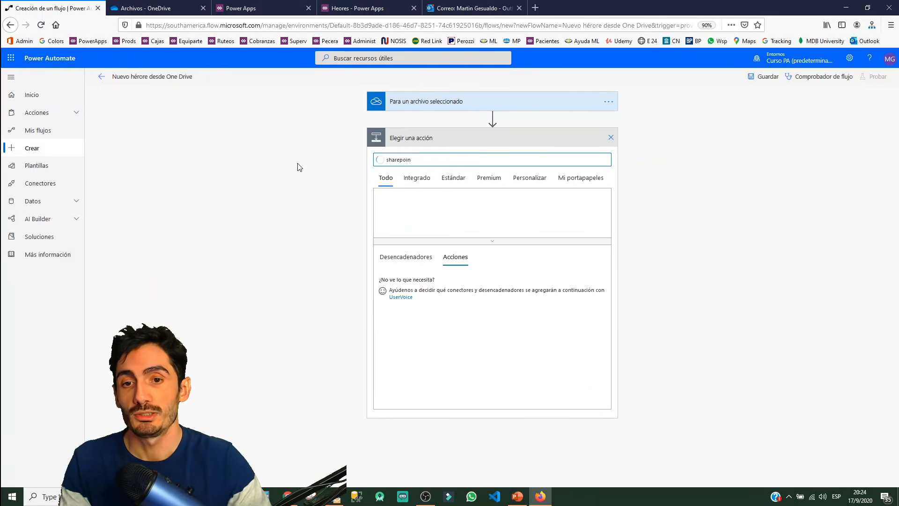
click(384, 205)
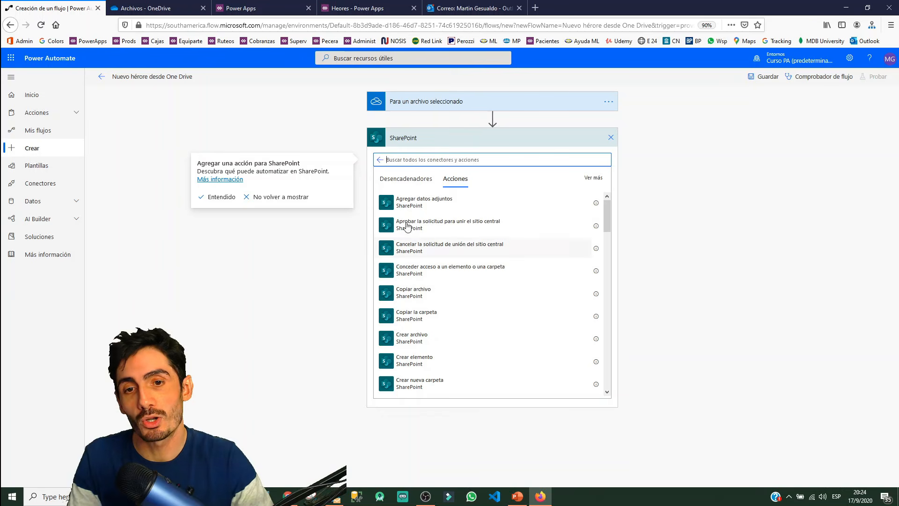
Review SharePoint's available actions and triggers, and add the "Crear elemento" action to the flow
drag(444, 170, 472, 192)
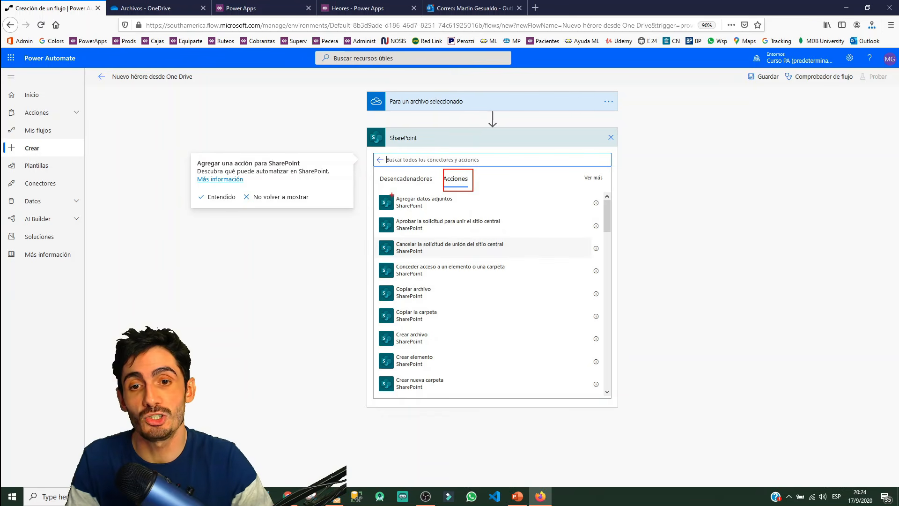
drag(372, 190, 611, 392)
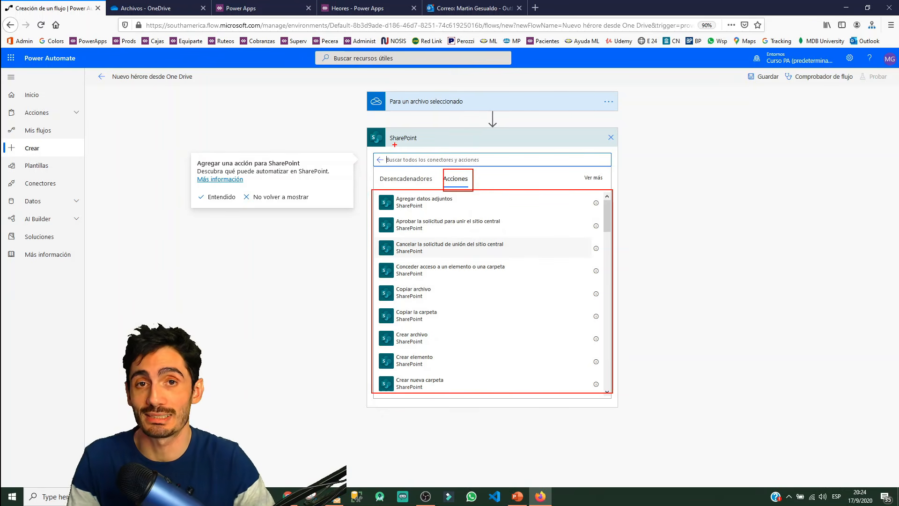
key(Escape)
click(406, 179)
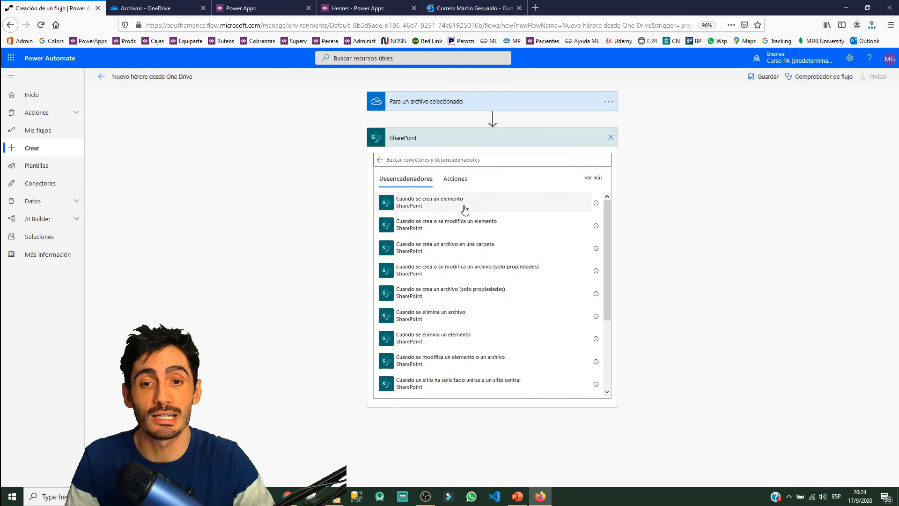
drag(373, 189, 483, 215)
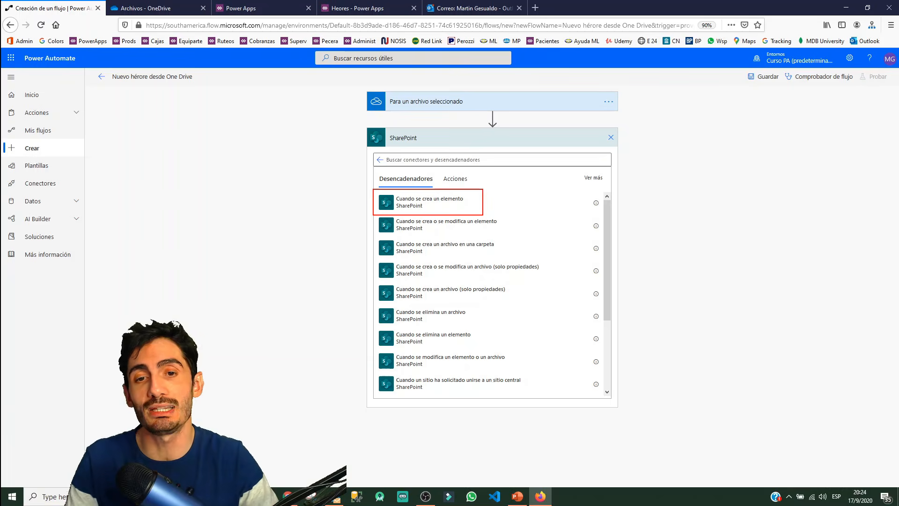
click(454, 180)
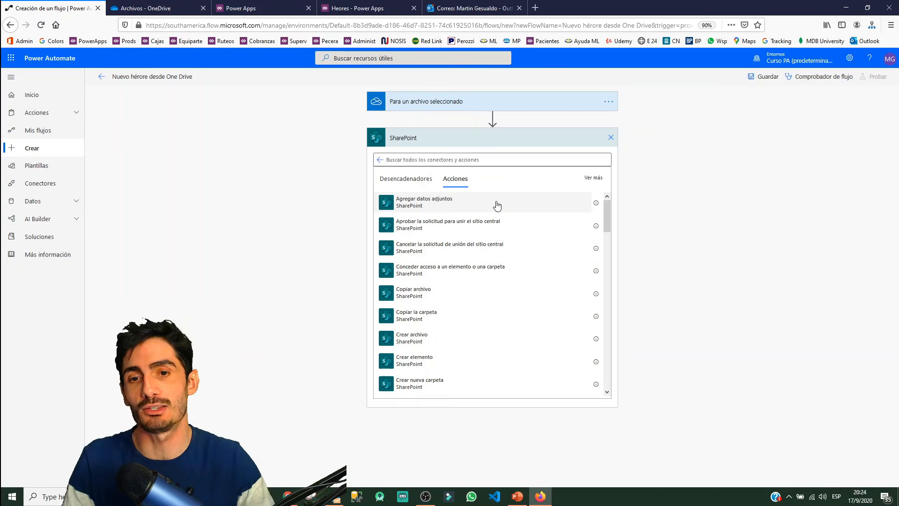
scroll(460, 251, down, 2)
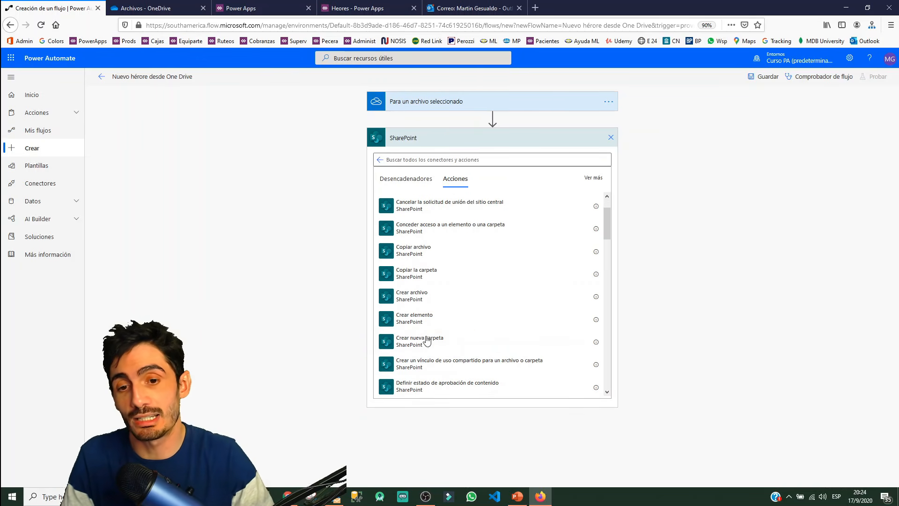
click(568, 318)
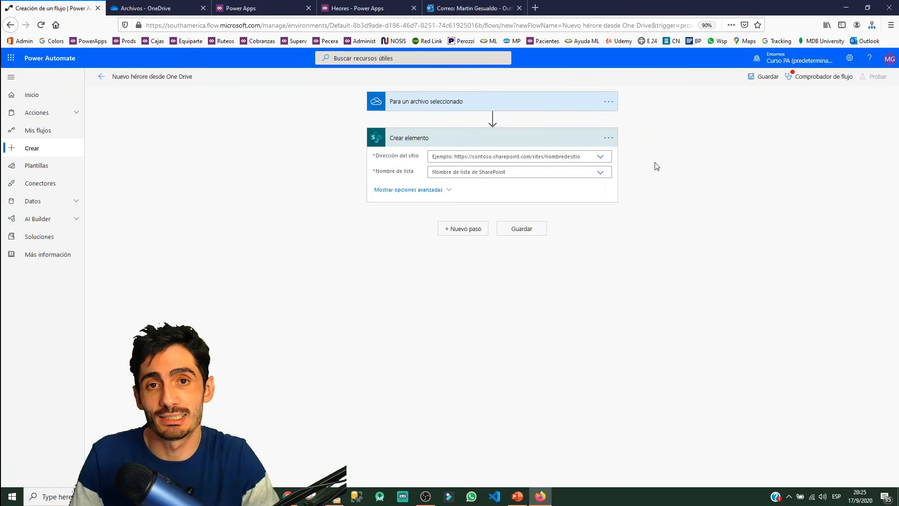
Set the Crear elemento action's site address to the YouTube site and its list name to Heores
click(602, 157)
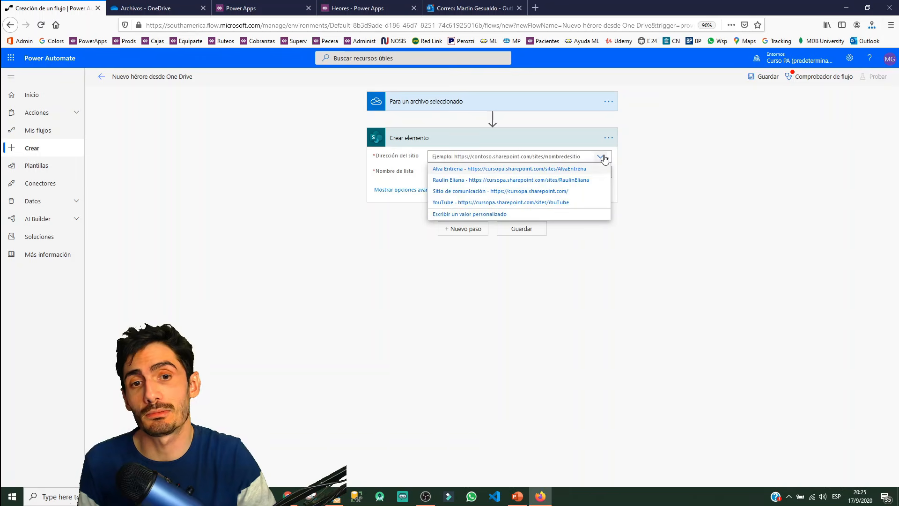
click(577, 202)
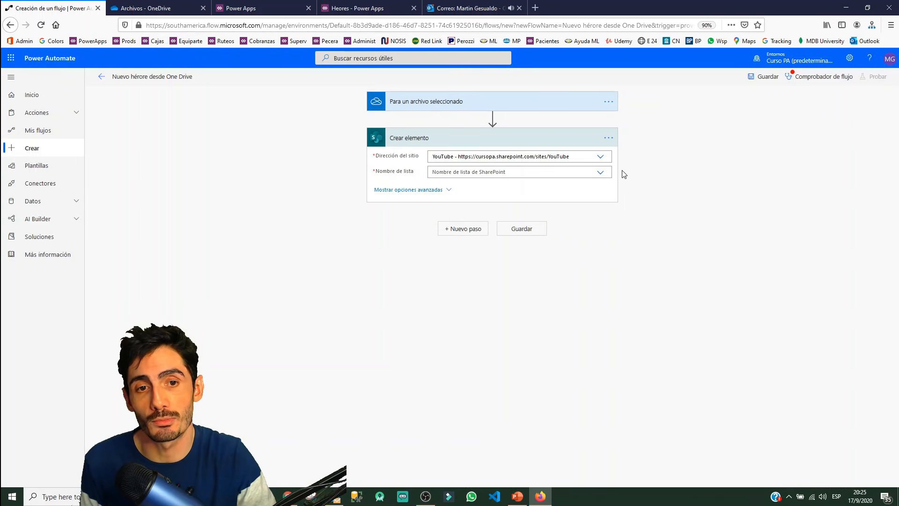
click(601, 173)
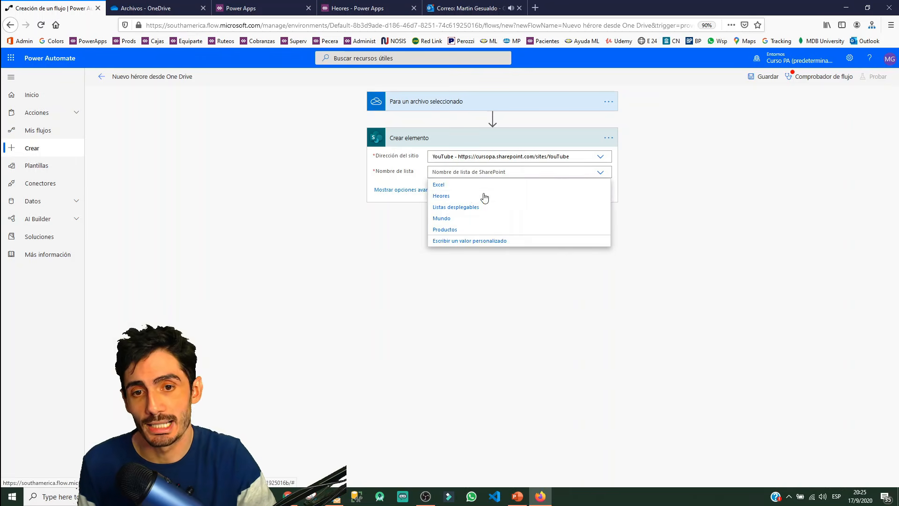
click(475, 196)
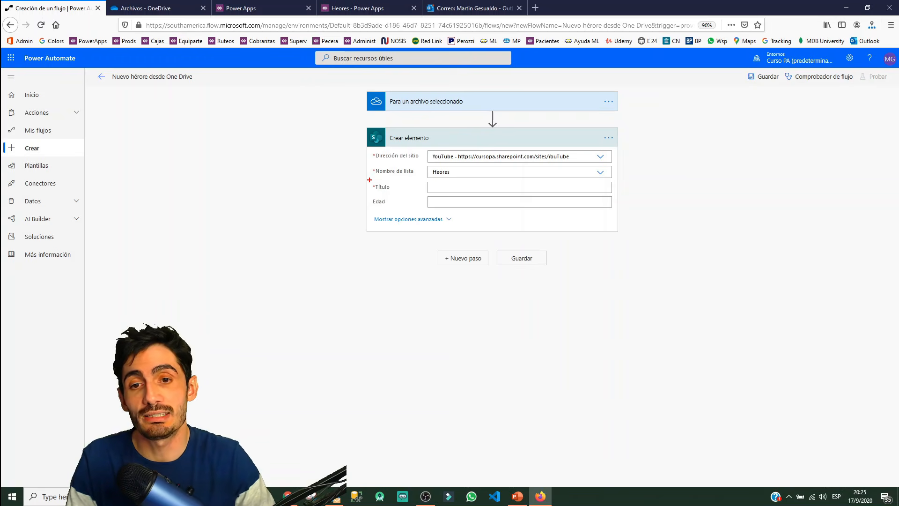
Examine the Título and Edad fields of the Crear elemento action, noting which one is required
drag(369, 179, 614, 211)
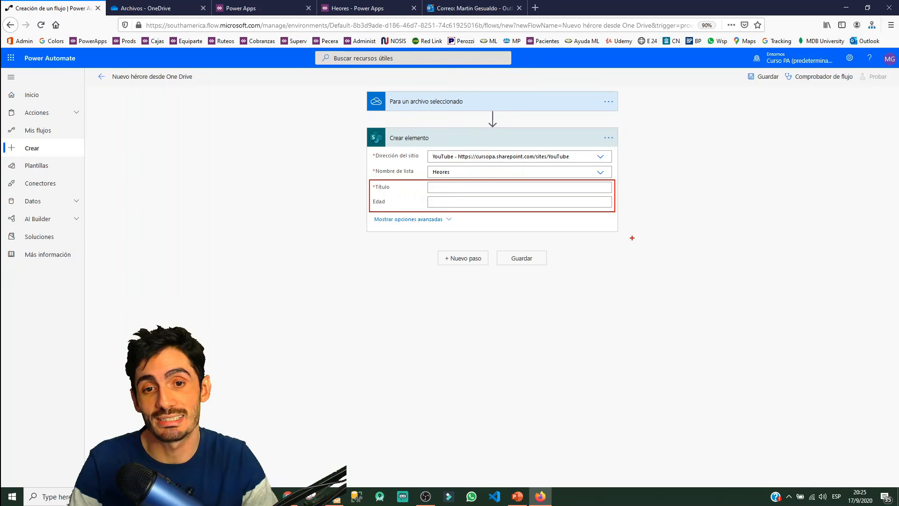
drag(369, 182, 390, 192)
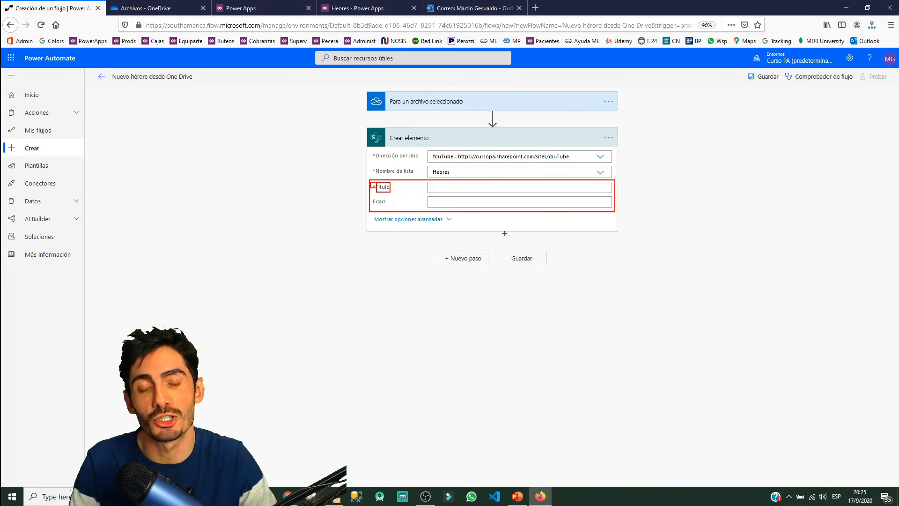
key(Escape)
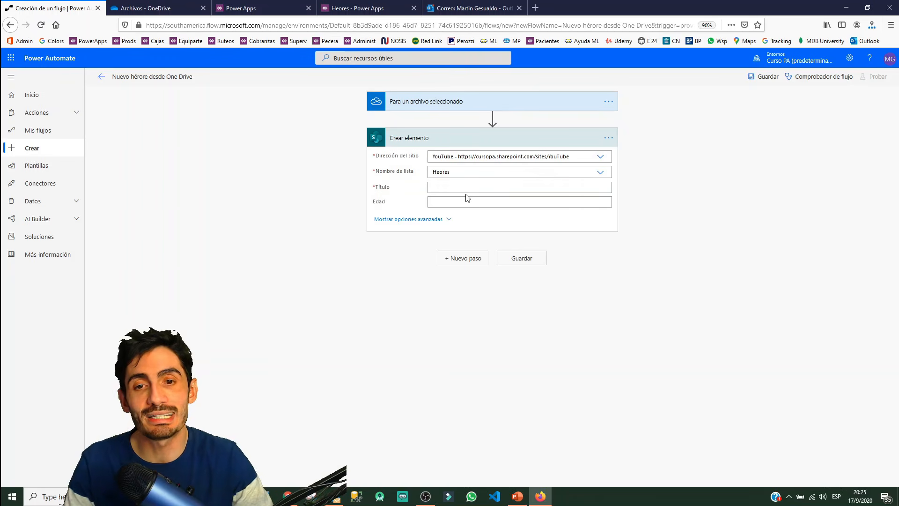
key(ctrl+2)
drag(368, 180, 410, 191)
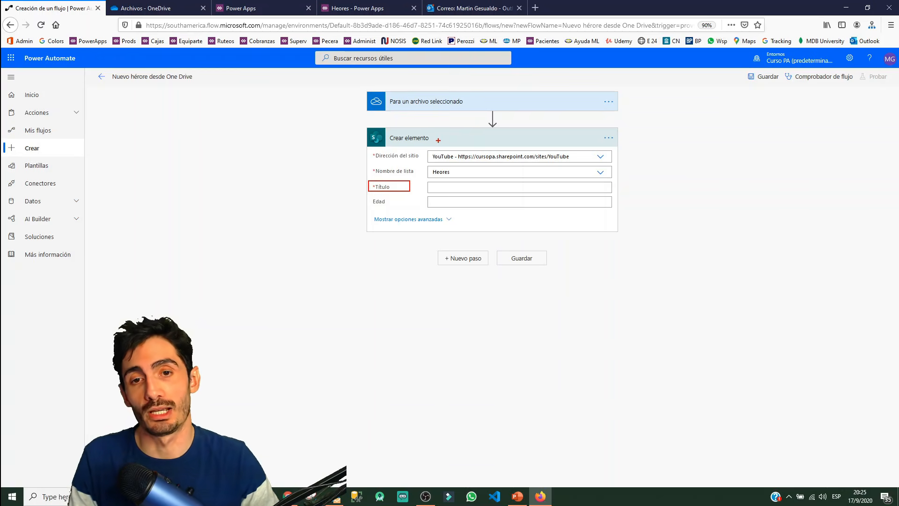
Expand the Para un archivo seleccionado trigger and fill the Crear elemento action's Título with the trigger's Nombre dynamic content
key(Escape)
click(468, 101)
drag(394, 114, 435, 127)
key(Escape)
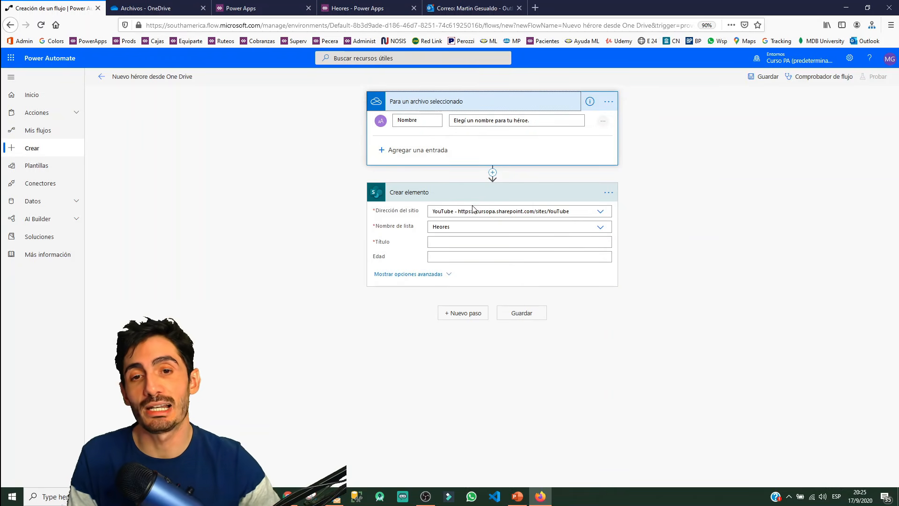
click(496, 241)
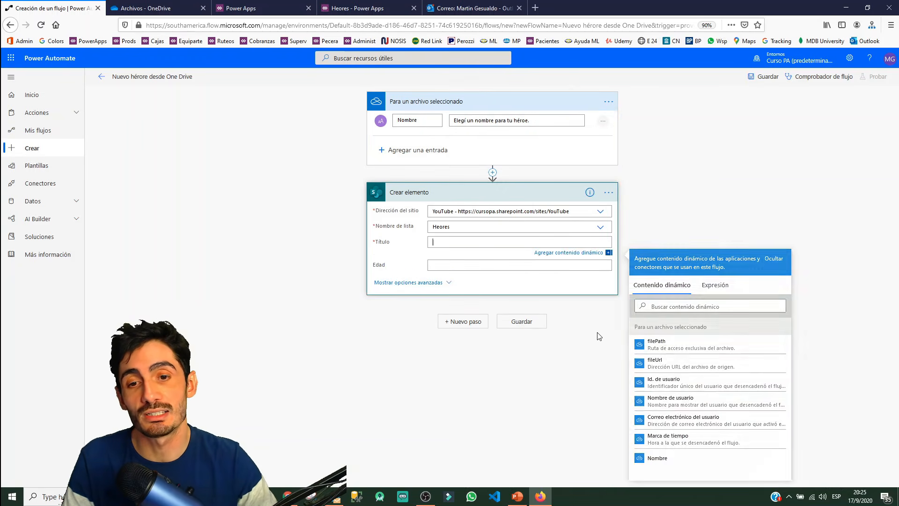
key(ctrl+2)
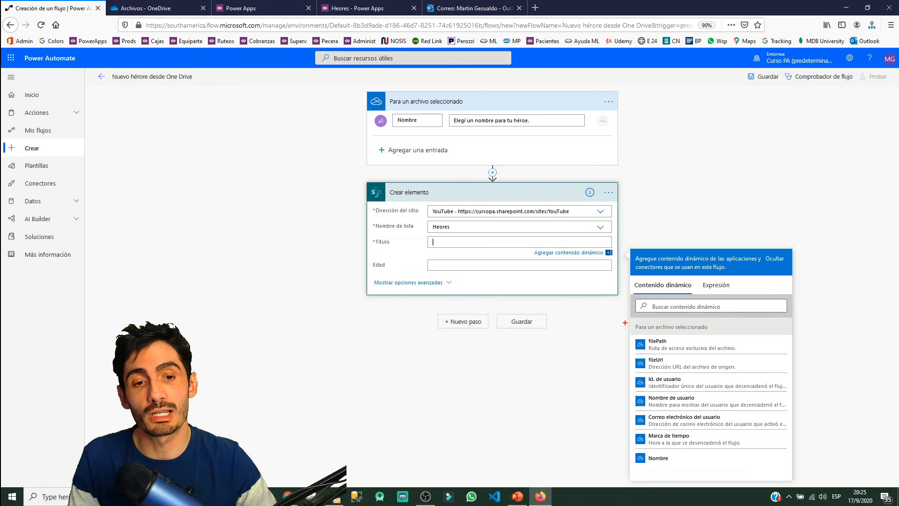
drag(626, 319, 746, 336)
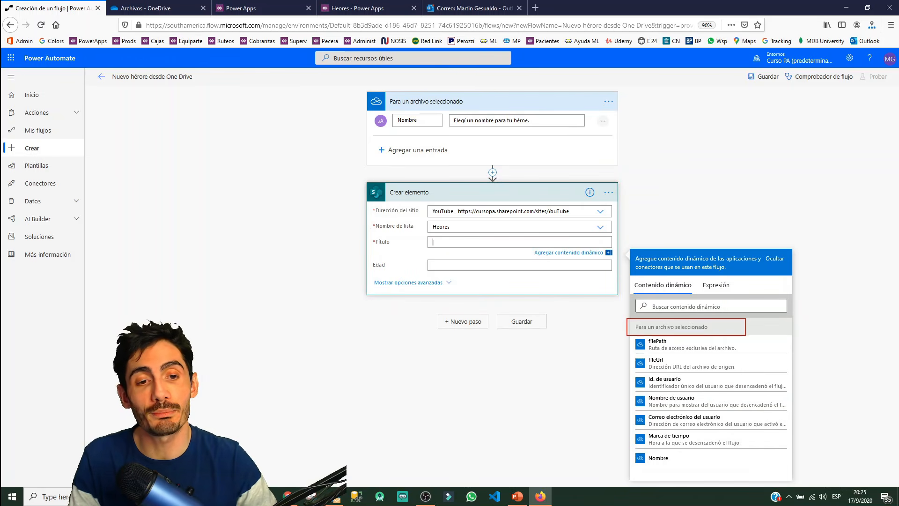
mouse_move(635, 328)
mouse_down()
mouse_move(438, 135)
mouse_move(392, 105)
mouse_up()
mouse_move(628, 334)
mouse_down()
mouse_move(762, 419)
mouse_move(802, 468)
mouse_move(792, 473)
mouse_up()
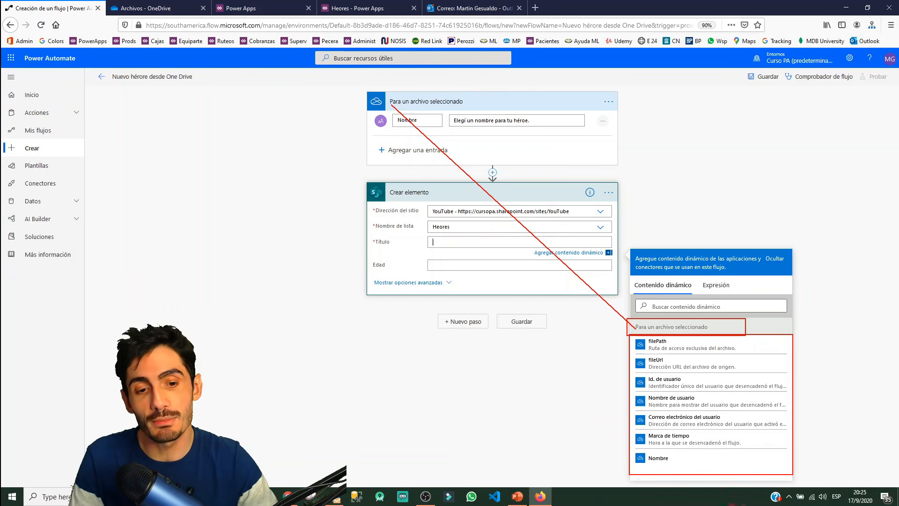
drag(633, 451, 674, 468)
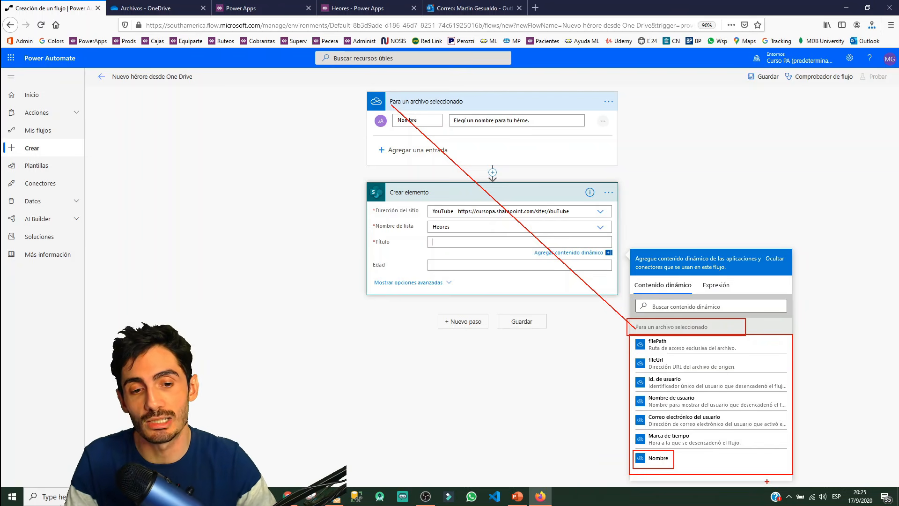
key(Escape)
click(658, 458)
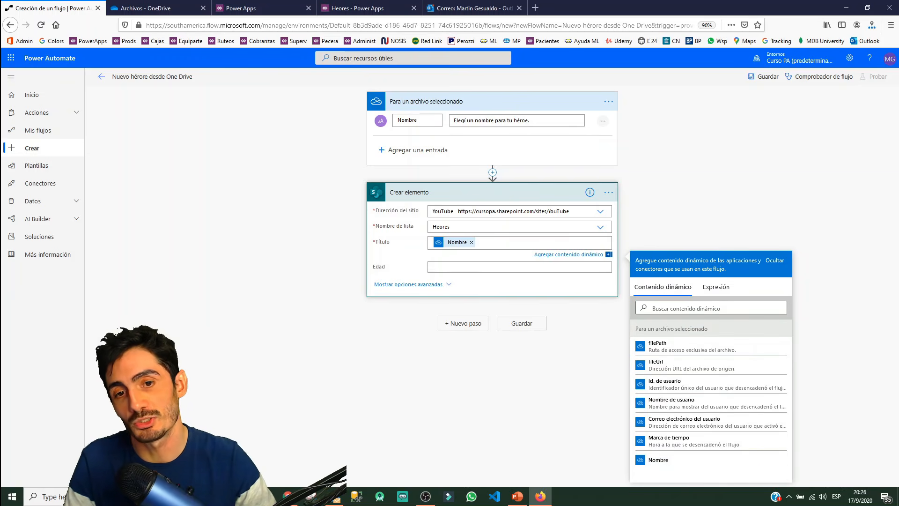
Set the Crear elemento action's Edad to 104 and try to save the flow
click(524, 267)
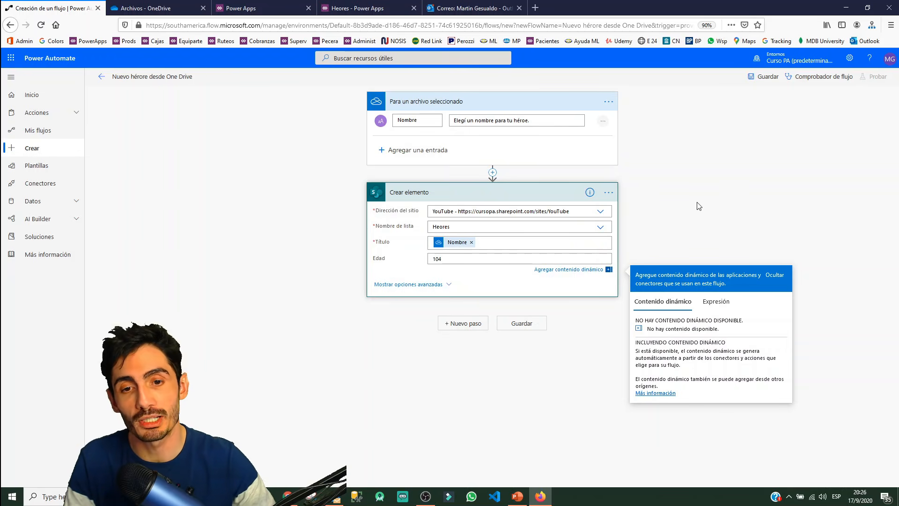
click(515, 322)
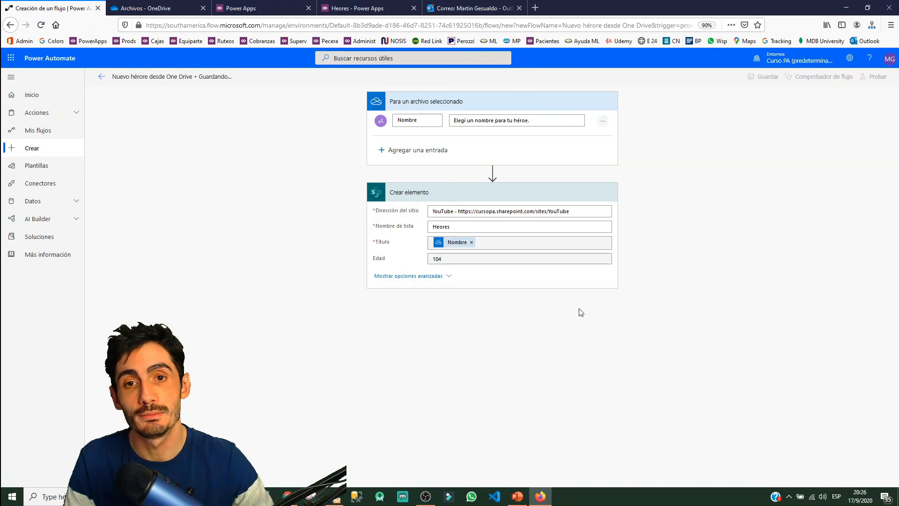
drag(364, 253, 409, 263)
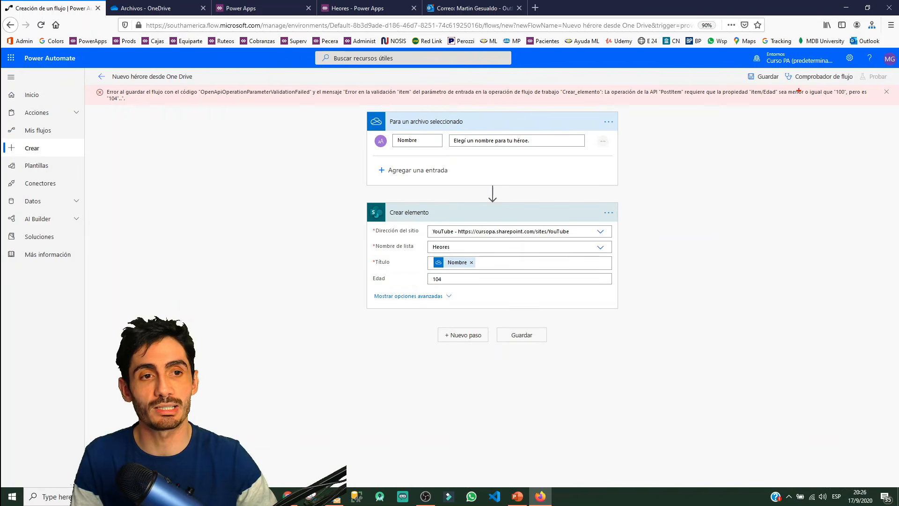
mouse_move(686, 84)
mouse_down()
mouse_move(759, 102)
mouse_move(847, 102)
mouse_up()
Set the Crear elemento action's Edad to 98 and show its advanced options
double_click(444, 279)
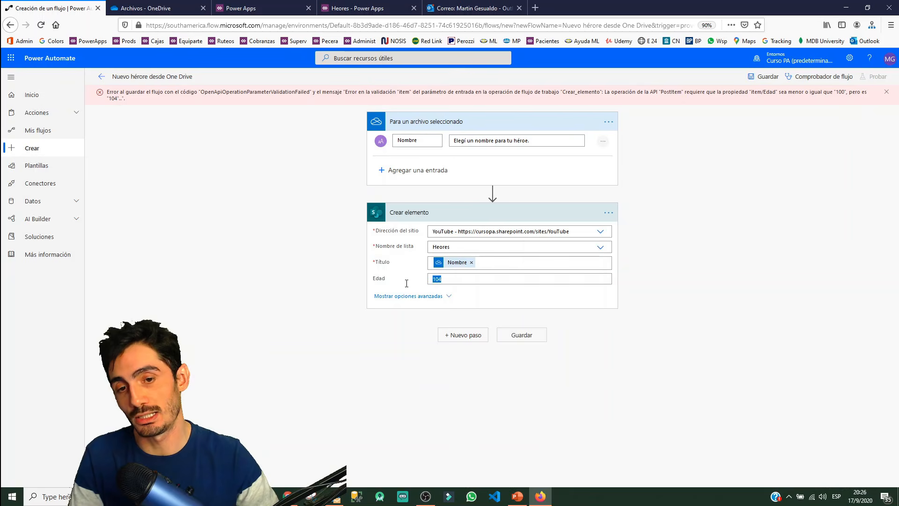
text(98)
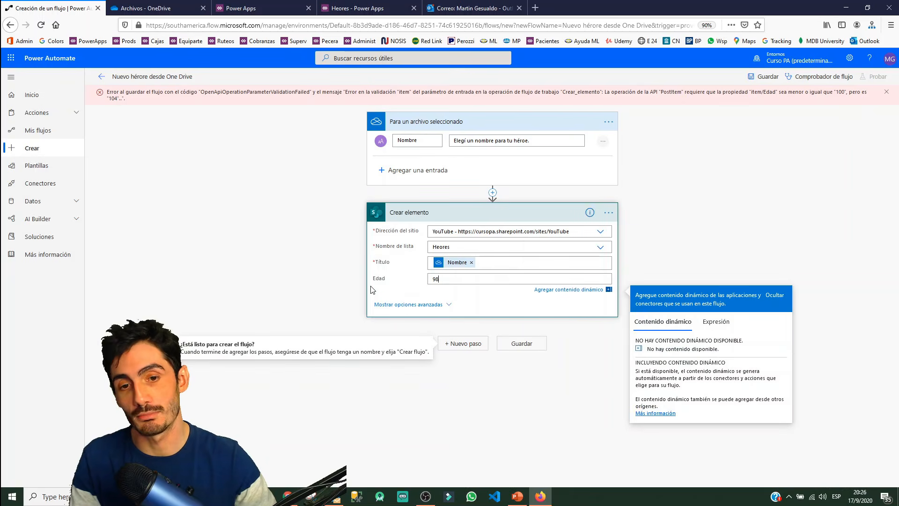
click(656, 211)
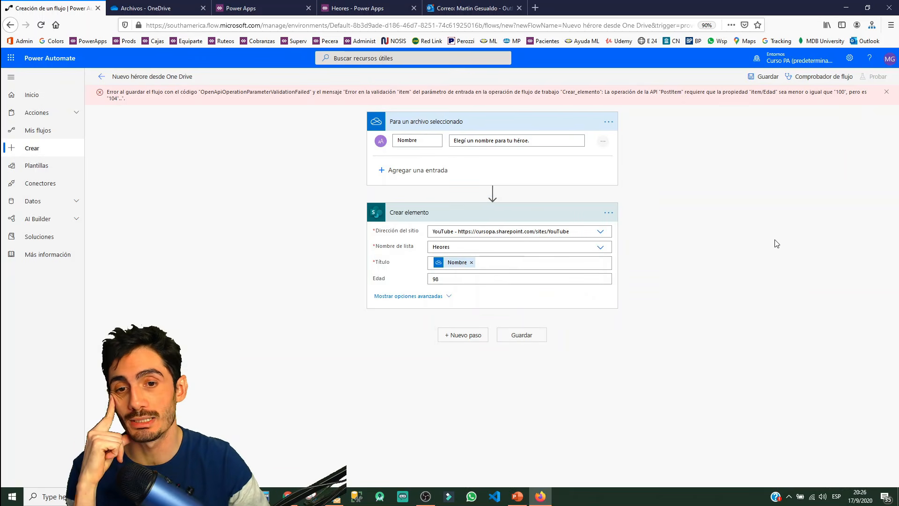
click(449, 297)
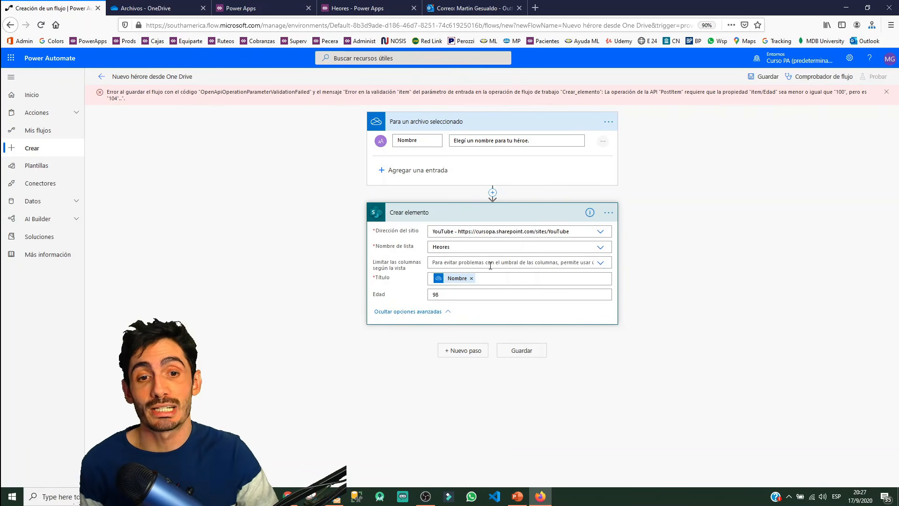
Add a new step after Crear elemento, search for "sharepoin" and choose SharePoint's Agregar datos adjuntos action
click(462, 351)
text(s)
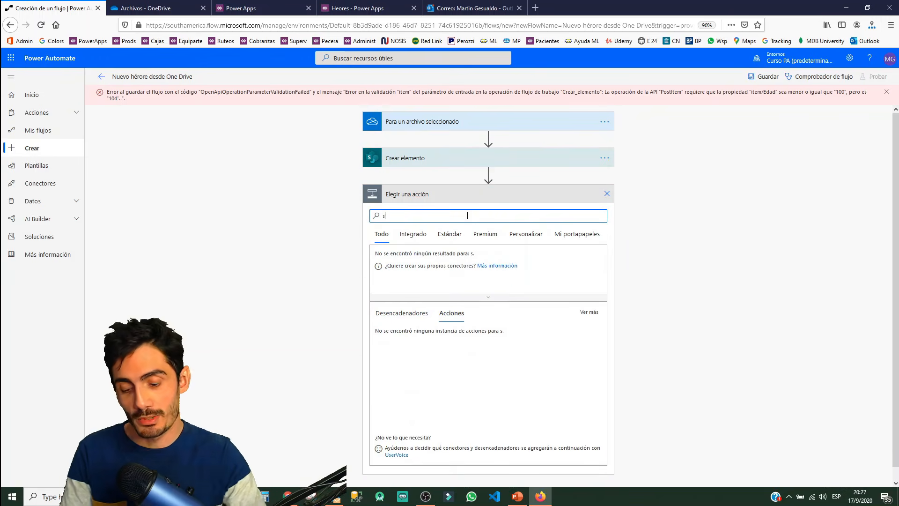
text(harepoin)
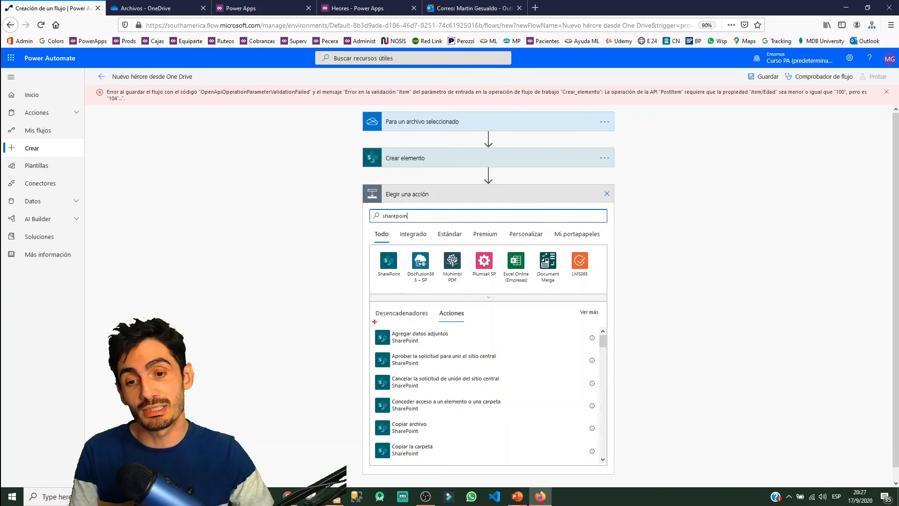
drag(372, 322, 458, 353)
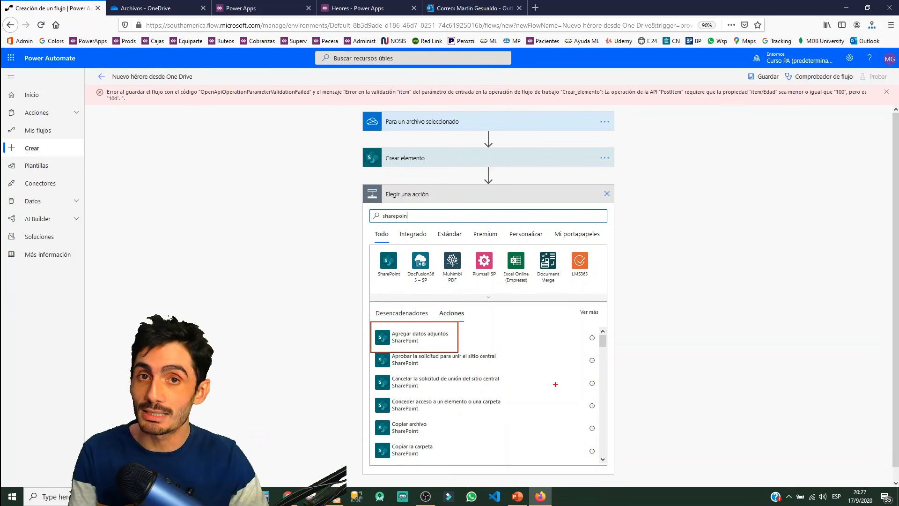
key(Escape)
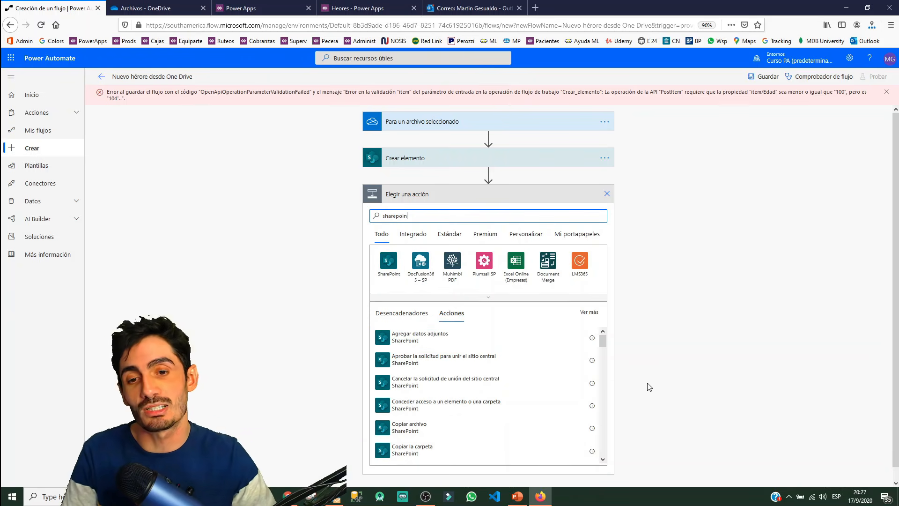
click(434, 340)
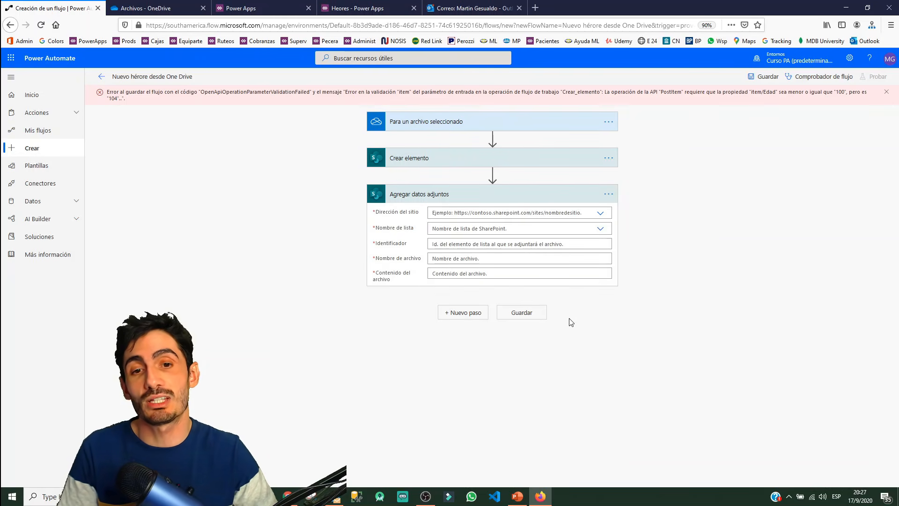
Set the Agregar datos adjuntos action's site address to the YouTube site and its list name to Heores
click(601, 213)
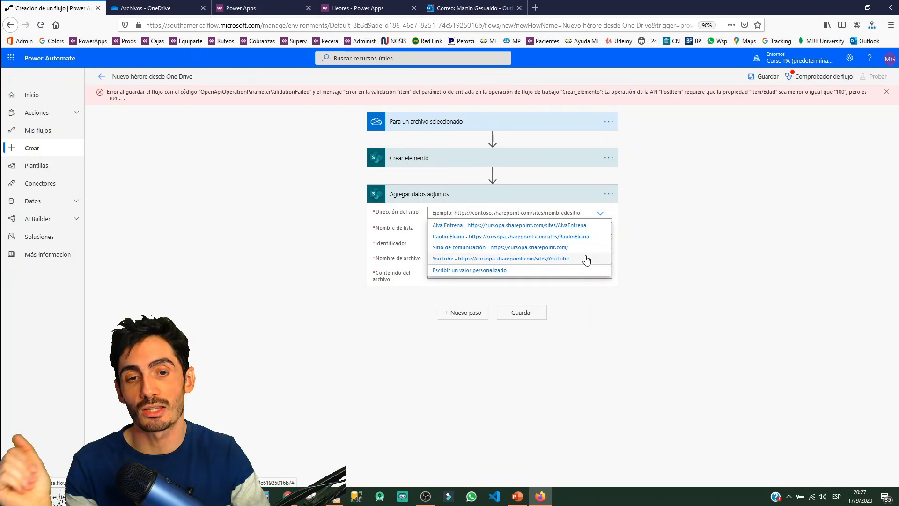
click(587, 259)
click(598, 229)
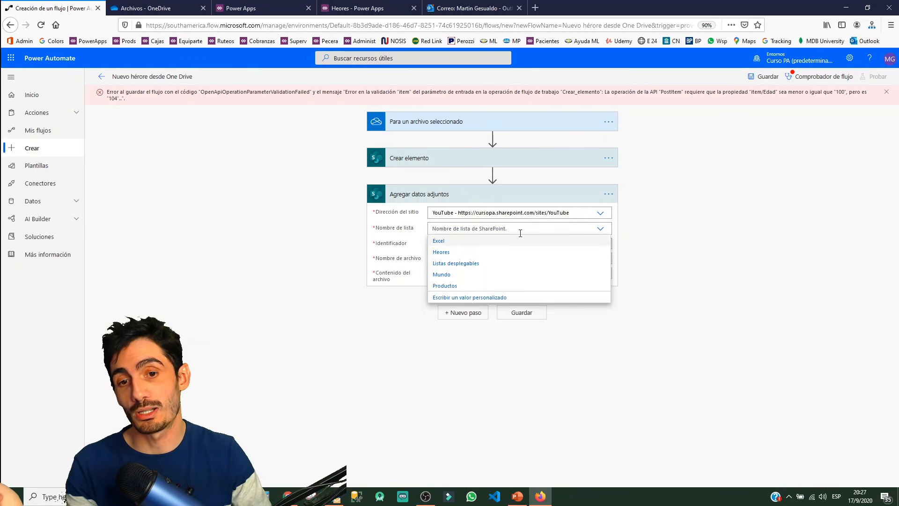
click(496, 252)
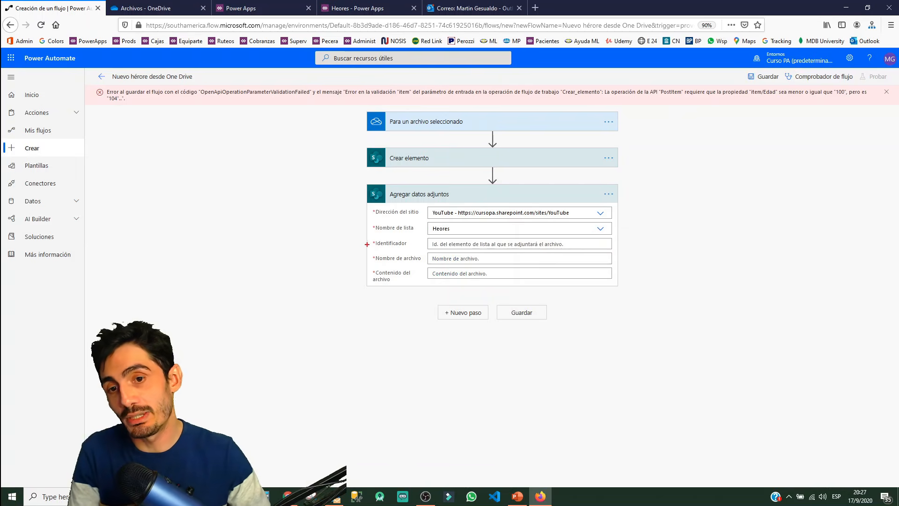
Fill the Agregar datos adjuntos action's Identificador with the ID dynamic content from Crear elemento
drag(366, 237, 408, 252)
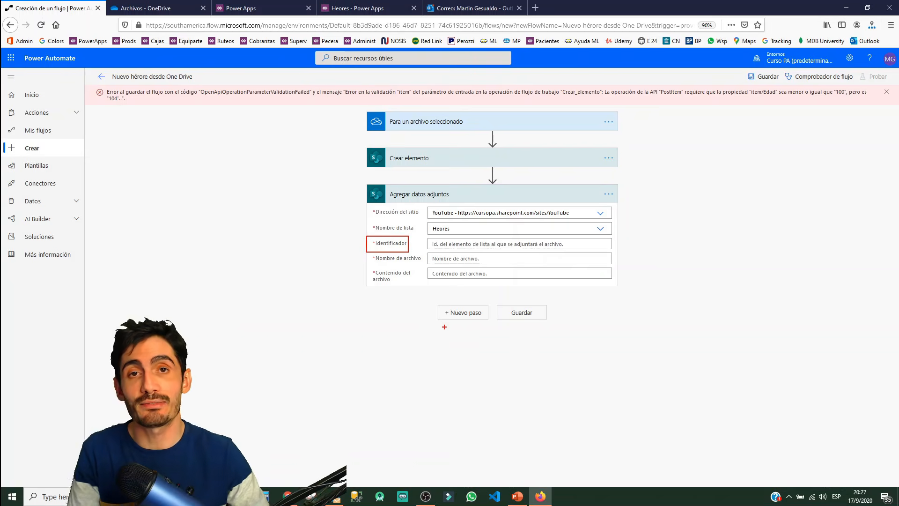
key(Escape)
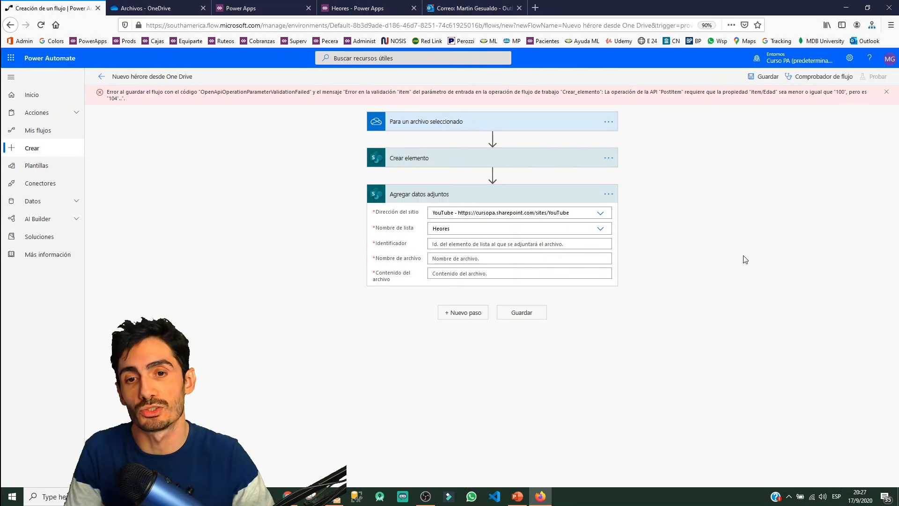
click(484, 244)
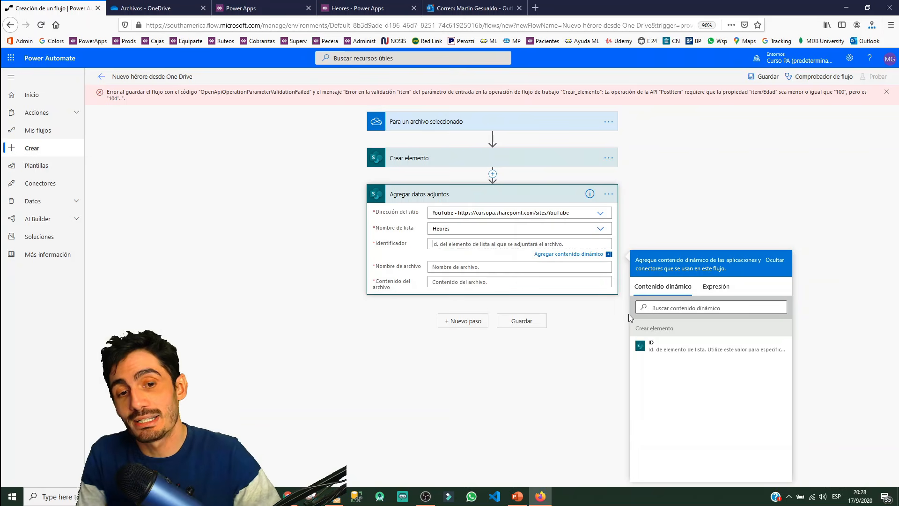
drag(628, 315, 691, 337)
drag(633, 325, 388, 158)
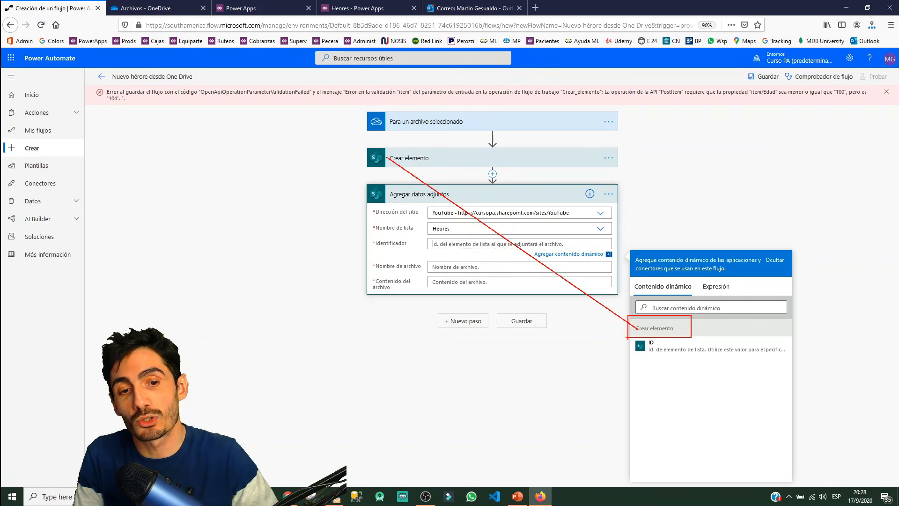
mouse_move(628, 336)
mouse_down()
mouse_move(742, 367)
mouse_move(791, 366)
mouse_up()
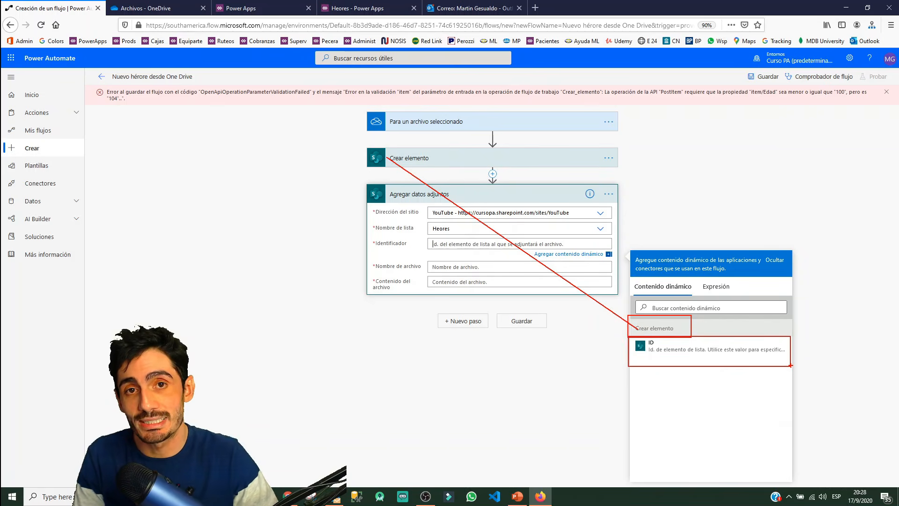
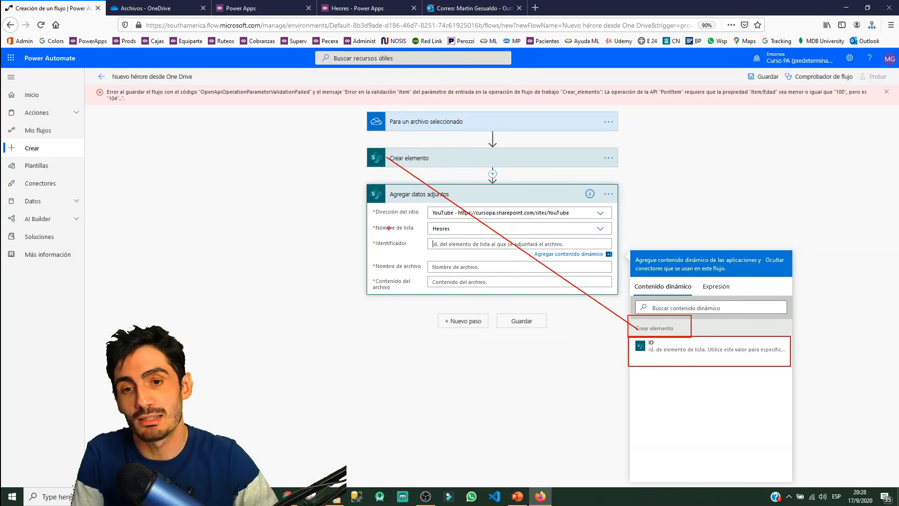
drag(366, 236, 418, 250)
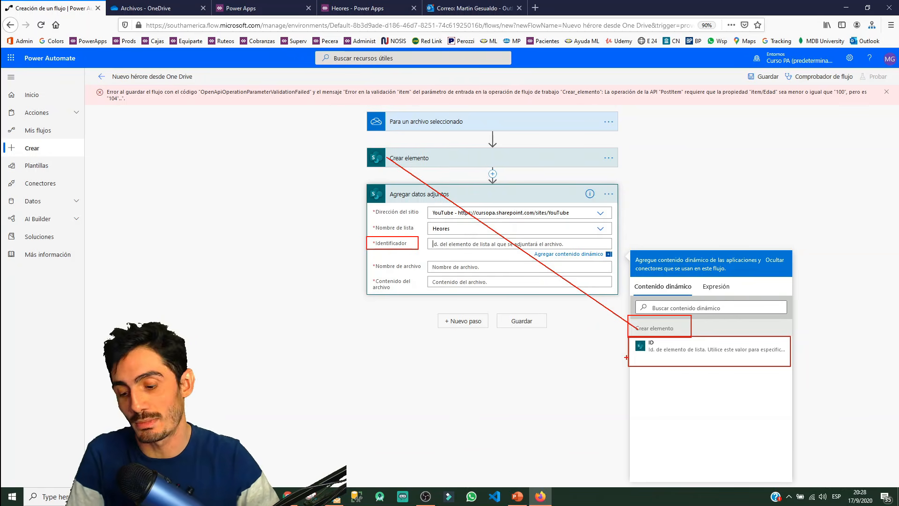
drag(631, 334, 785, 374)
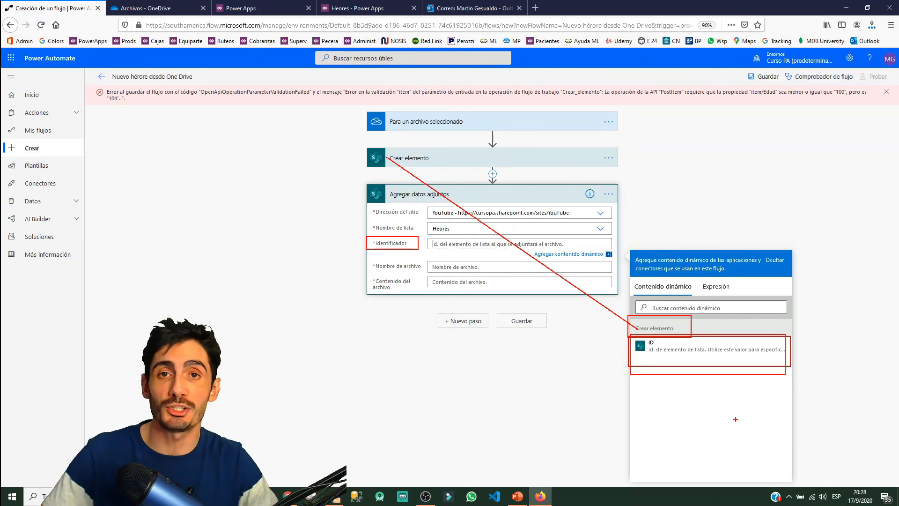
key(Escape)
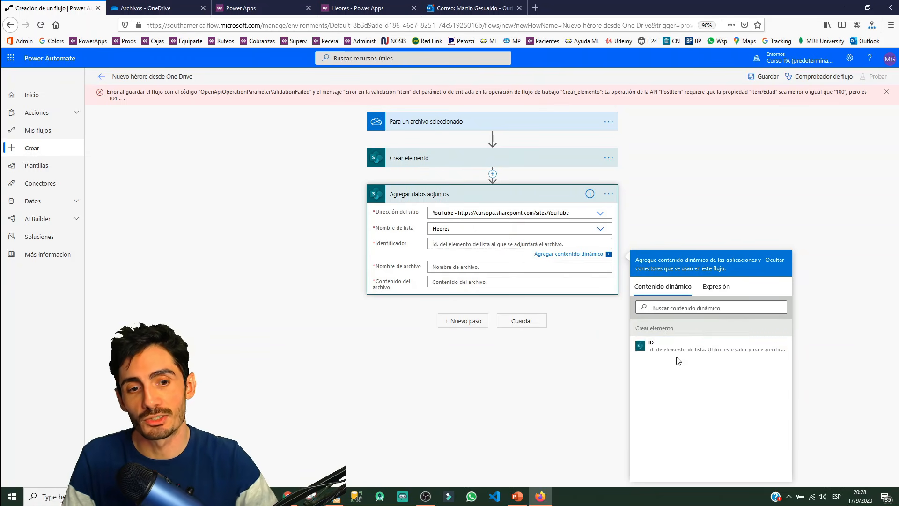
click(651, 346)
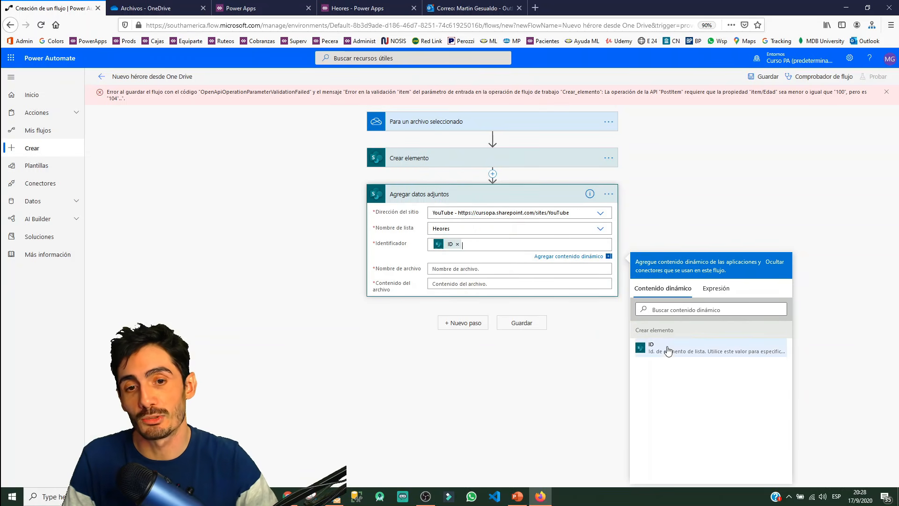
Examine the dynamic content that the Para un archivo seleccionado trigger offers for the attachment's Nombre de archivo and Contenido del archivo
click(458, 269)
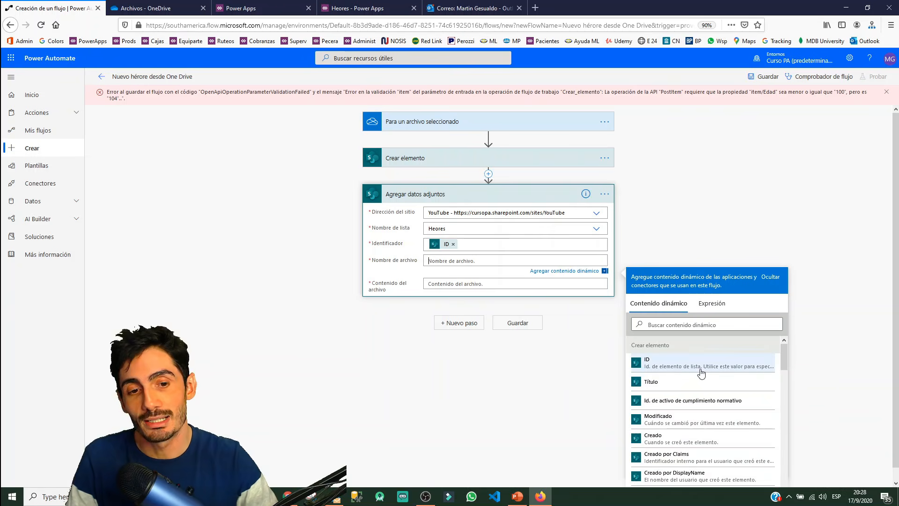
scroll(701, 372, down, 8)
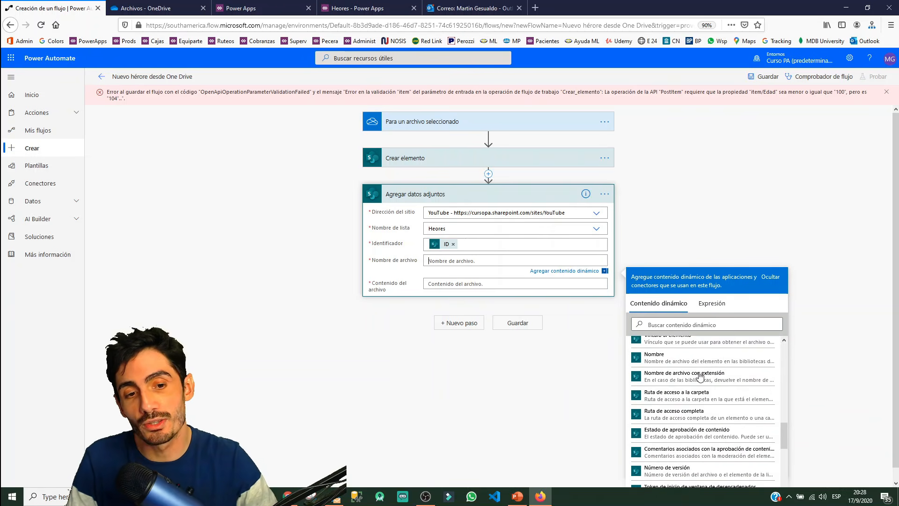
scroll(700, 376, down, 5)
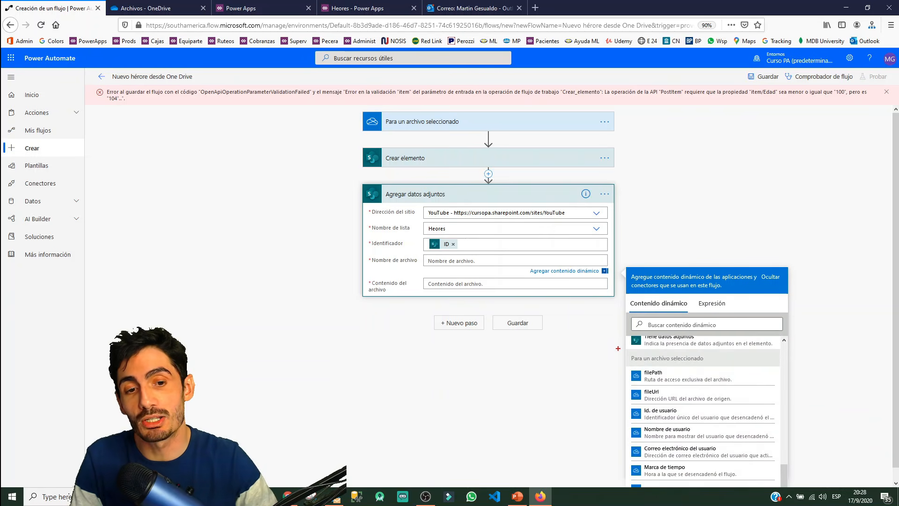
drag(625, 348, 721, 366)
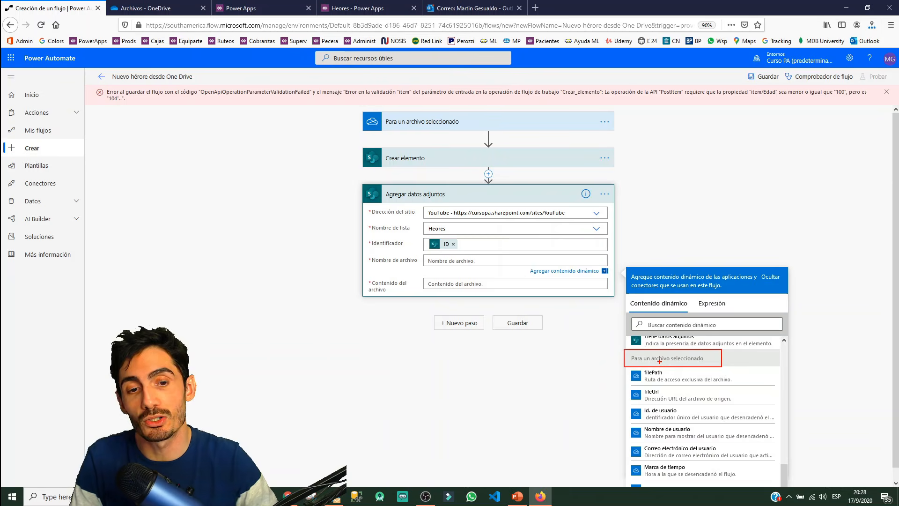
mouse_move(626, 350)
mouse_down()
mouse_move(378, 130)
mouse_move(383, 121)
mouse_up()
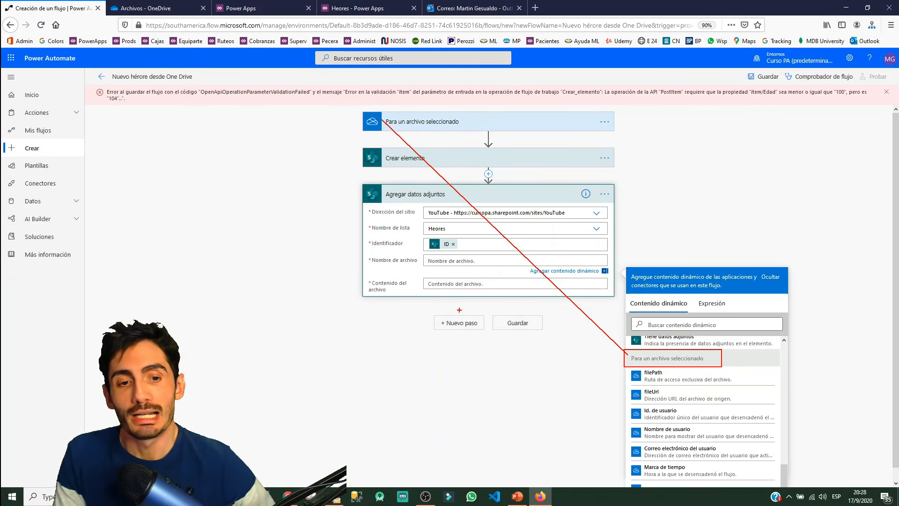
key(Escape)
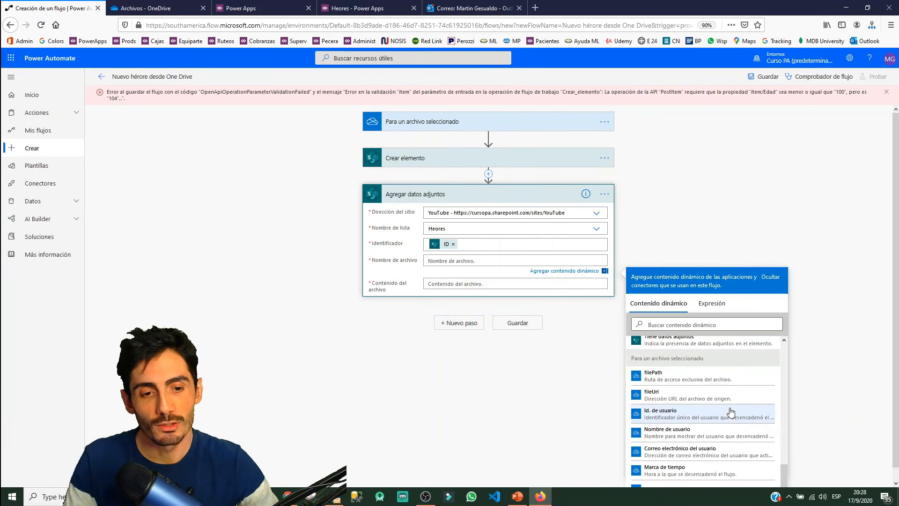
scroll(729, 417, down, 1)
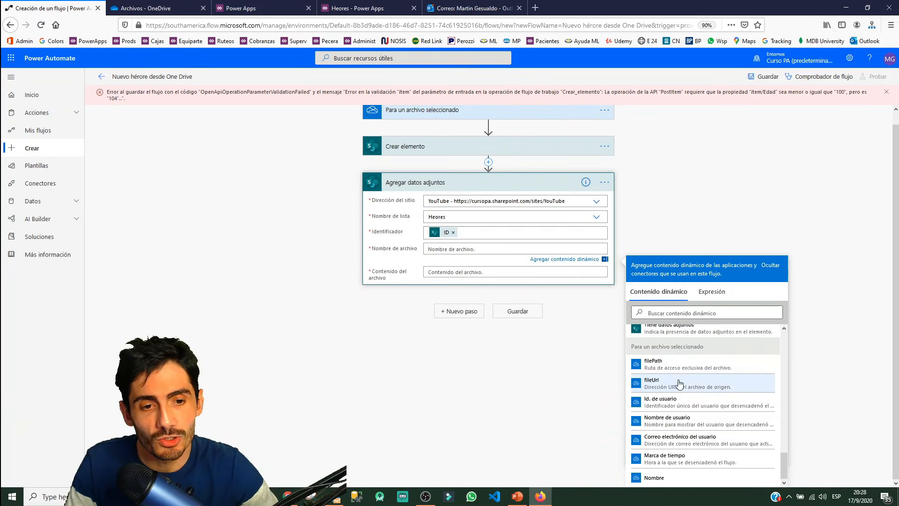
key(ctrl+2)
drag(629, 337, 719, 353)
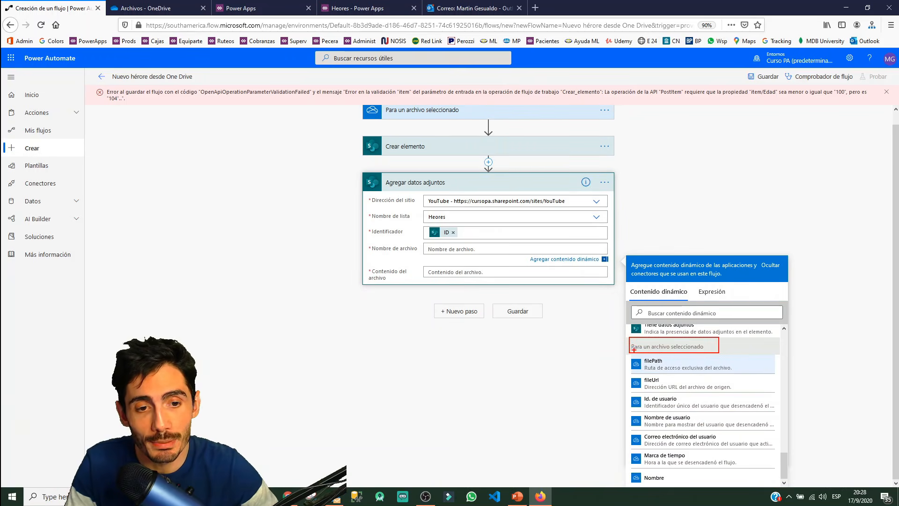
mouse_move(634, 350)
mouse_down()
mouse_move(375, 124)
mouse_move(378, 112)
mouse_up()
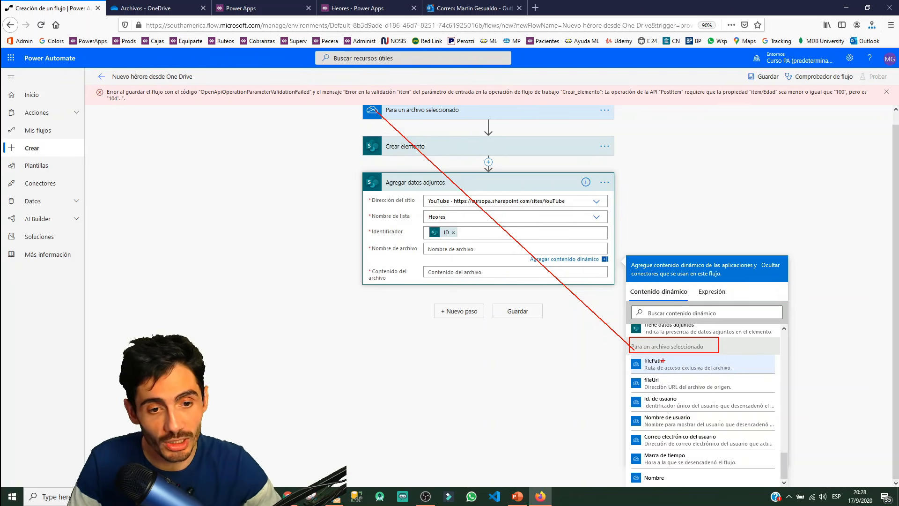
mouse_move(630, 361)
mouse_down()
mouse_move(771, 488)
mouse_move(781, 485)
mouse_up()
drag(629, 356, 742, 374)
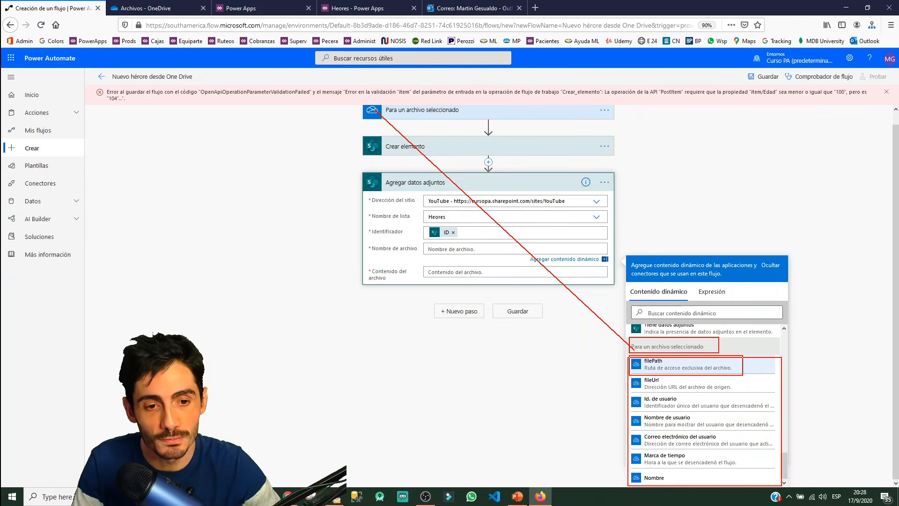
drag(629, 376, 737, 390)
drag(634, 392, 745, 459)
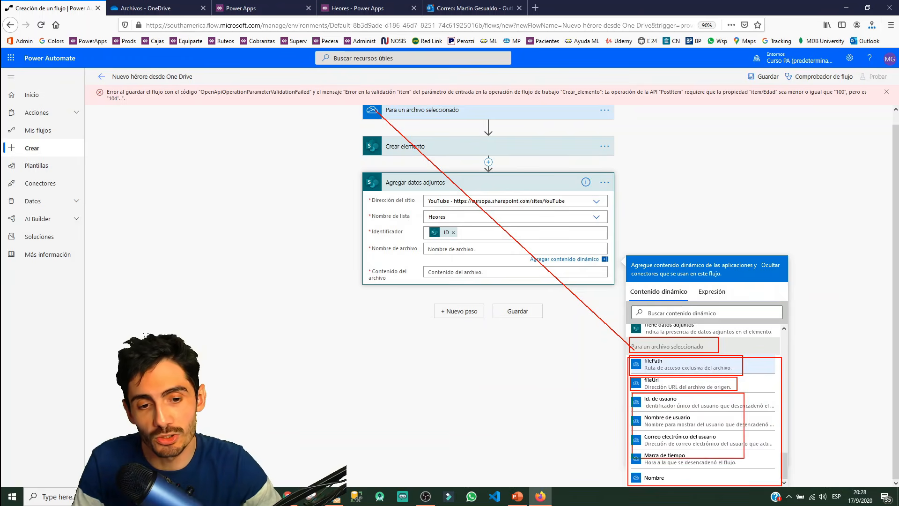
drag(632, 470, 675, 485)
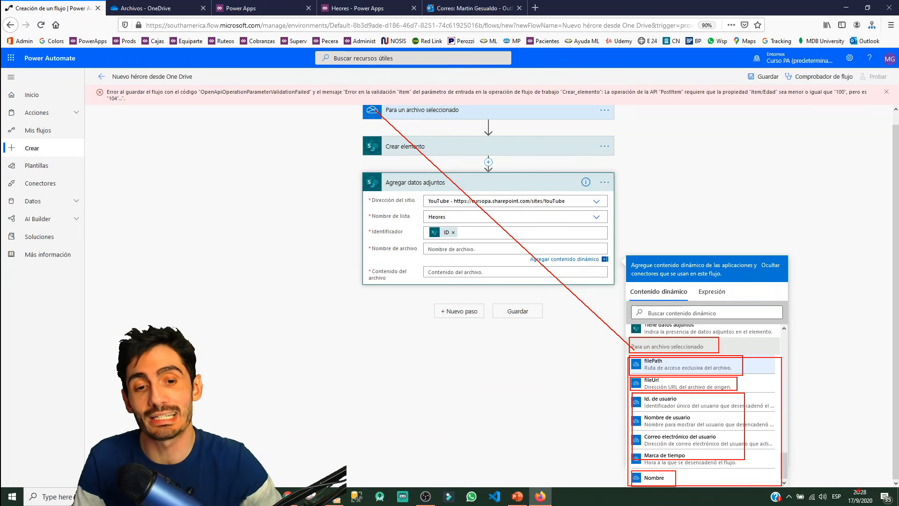
key(Escape)
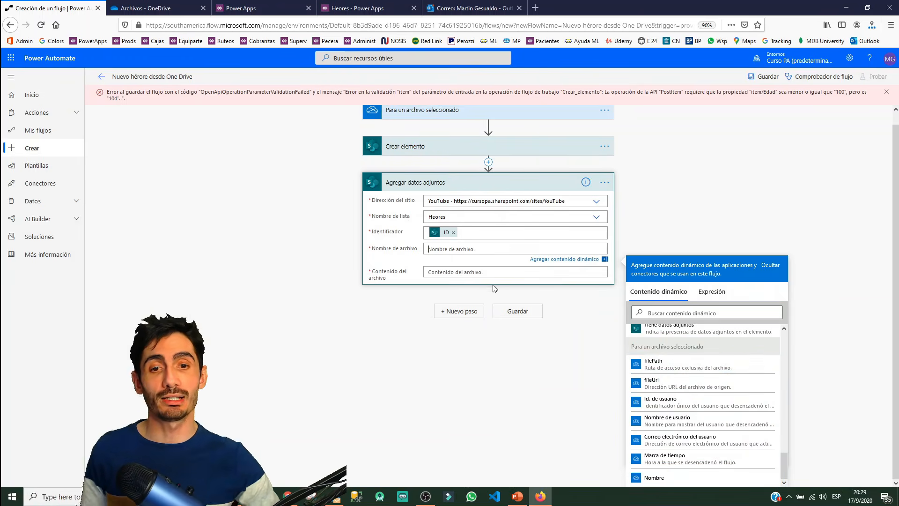
click(484, 273)
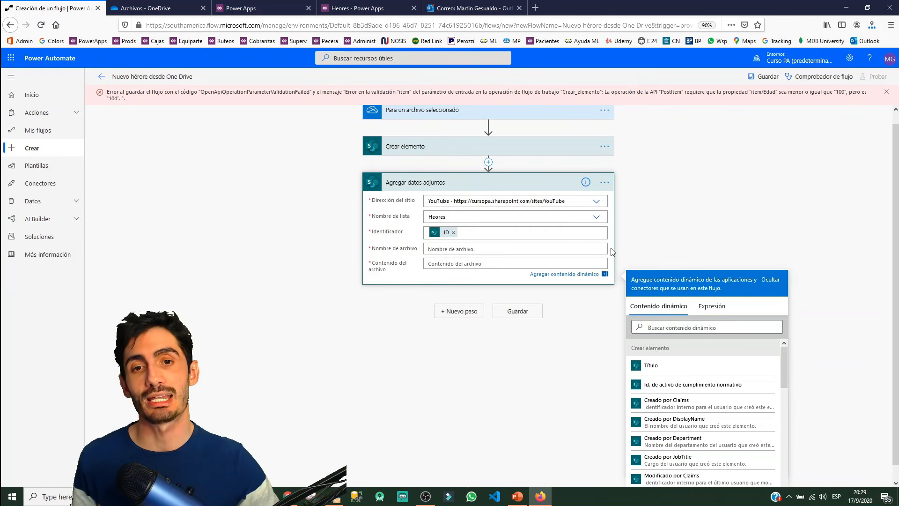
Insert an action between Crear elemento and Agregar datos adjuntos, search for "one drive" and choose the OneDrive para la Empresa connector
click(490, 165)
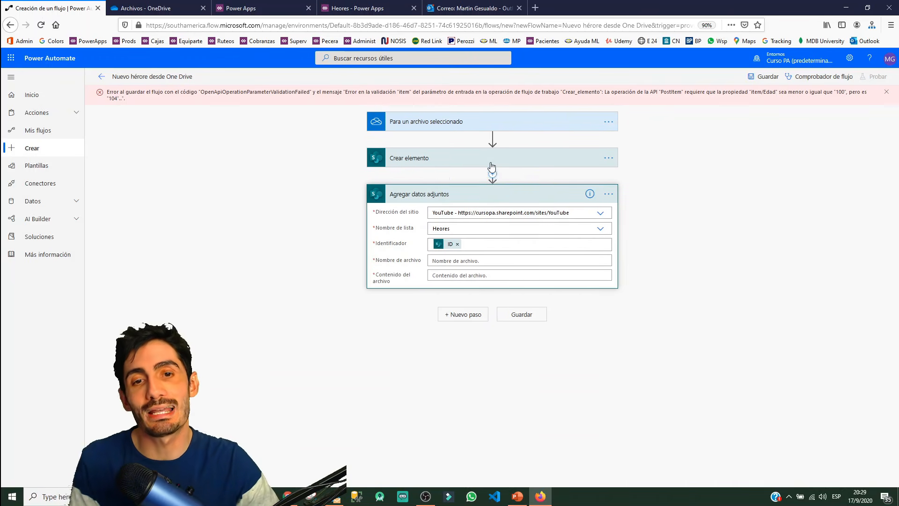
click(493, 175)
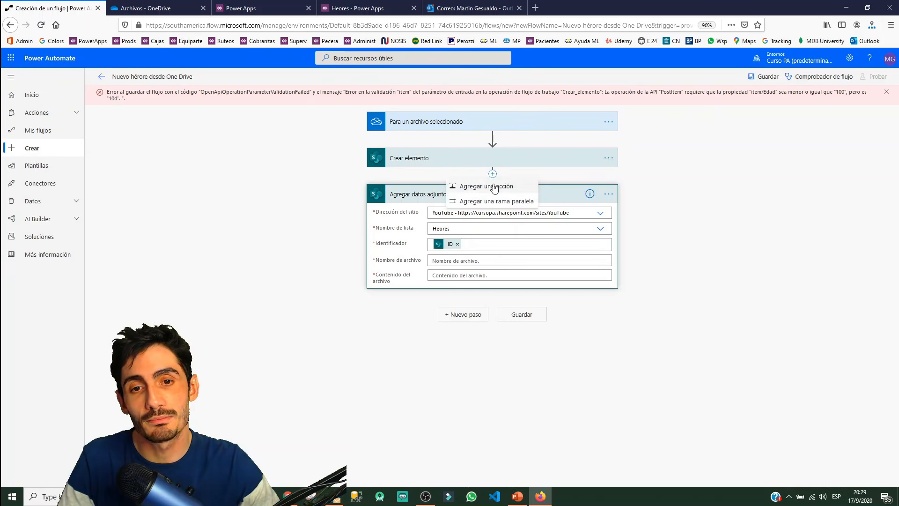
click(496, 185)
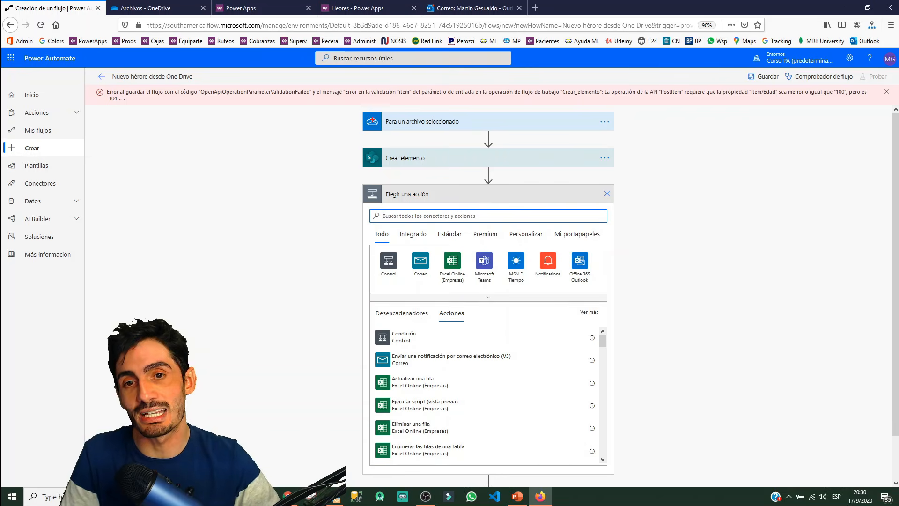
mouse_move(363, 111)
mouse_down()
mouse_move(494, 131)
mouse_move(617, 131)
mouse_up()
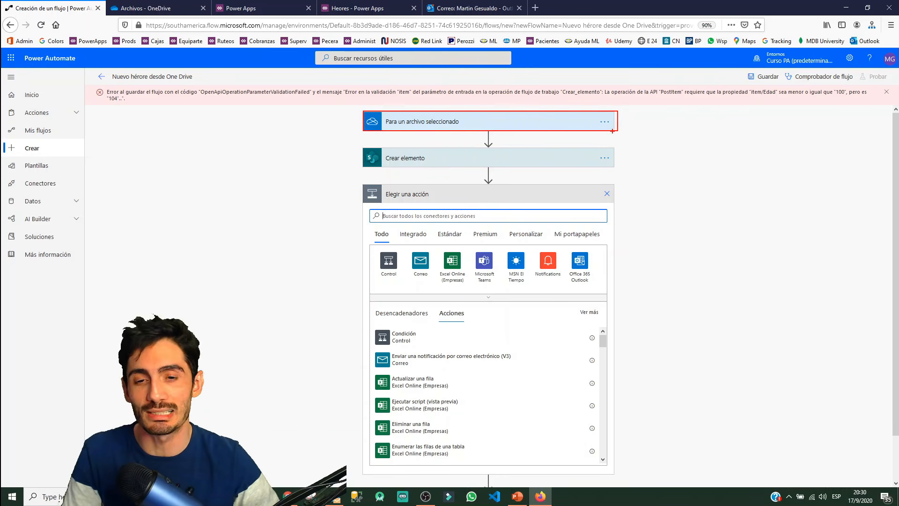
key(Escape)
text(o)
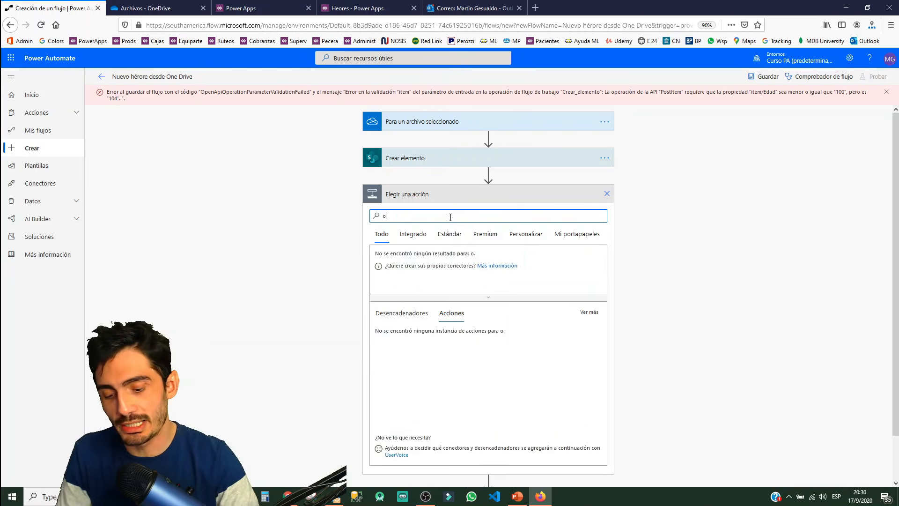
text(ne drive)
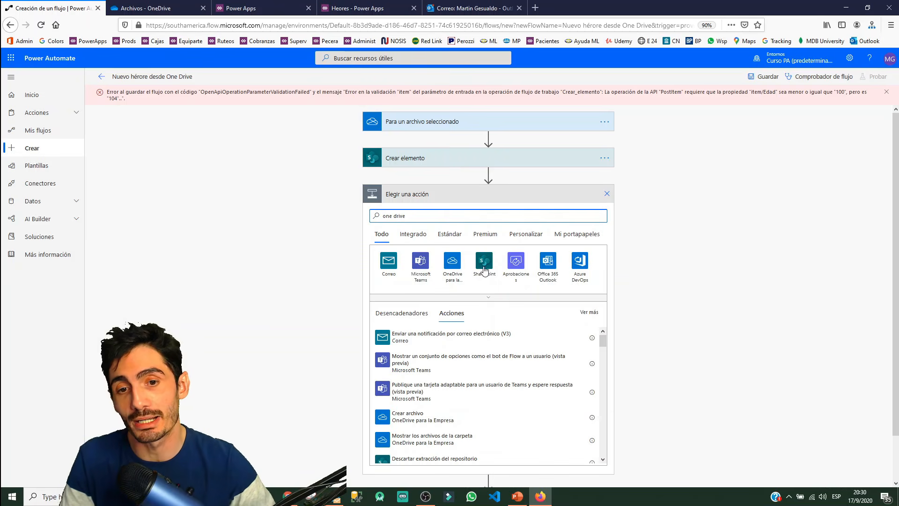
click(452, 261)
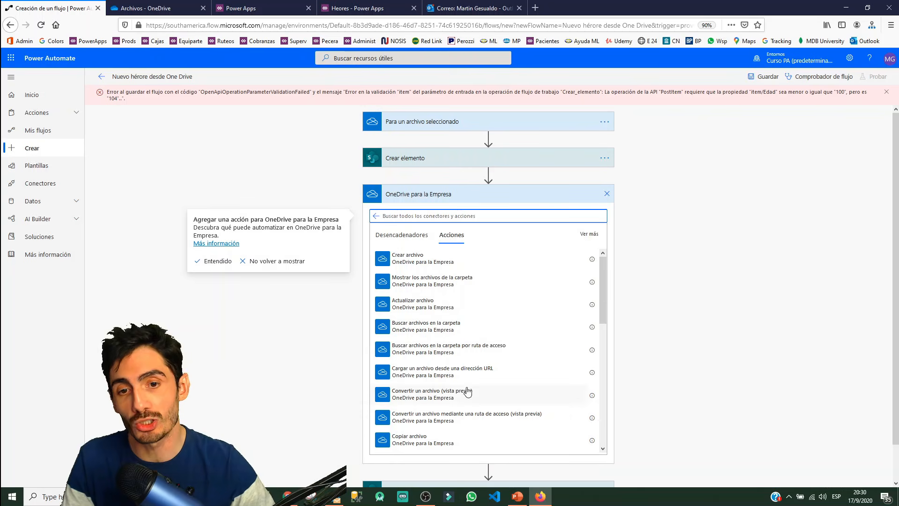
Choose OneDrive para la Empresa's Obtener contenido de archivo mediante ruta de acceso as the inserted action
scroll(476, 323, down, 3)
scroll(482, 340, down, 6)
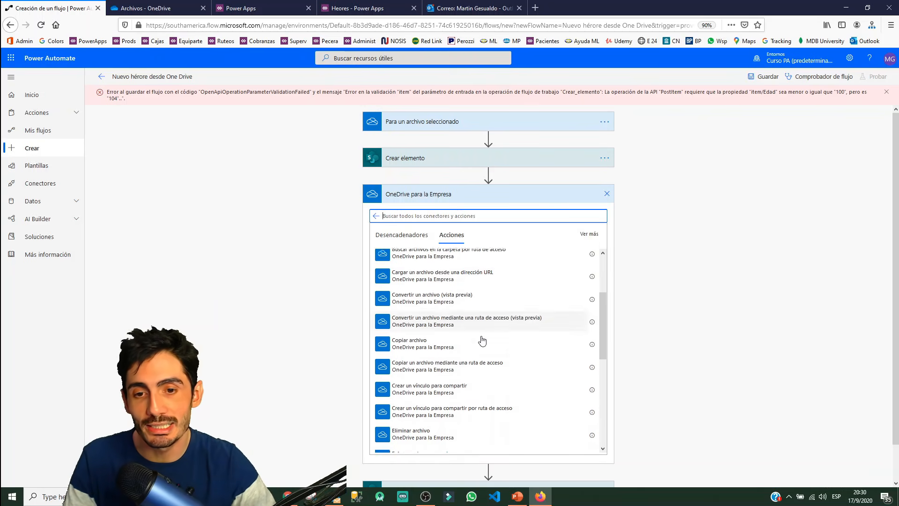
scroll(482, 337, down, 5)
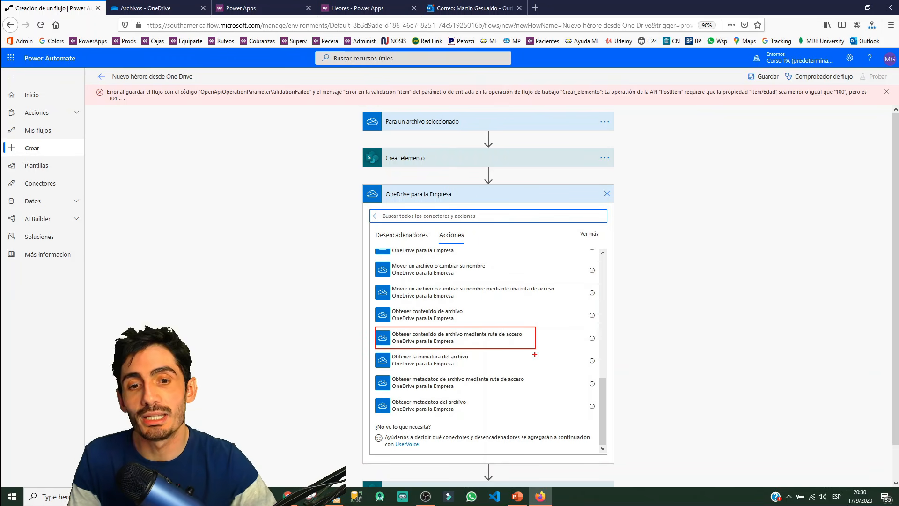
key(Escape)
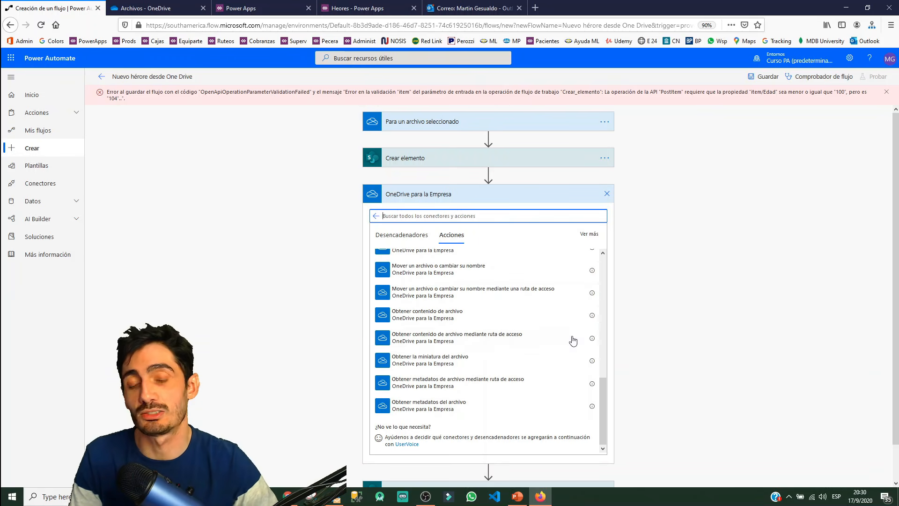
click(478, 344)
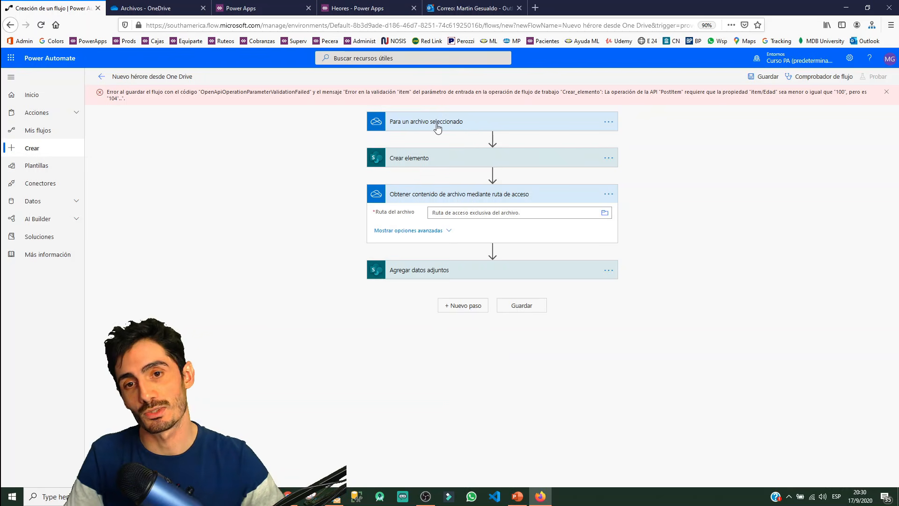
Fill the Obtener contenido de archivo action's Ruta del archivo with the filePath dynamic content from Para un archivo seleccionado
click(464, 218)
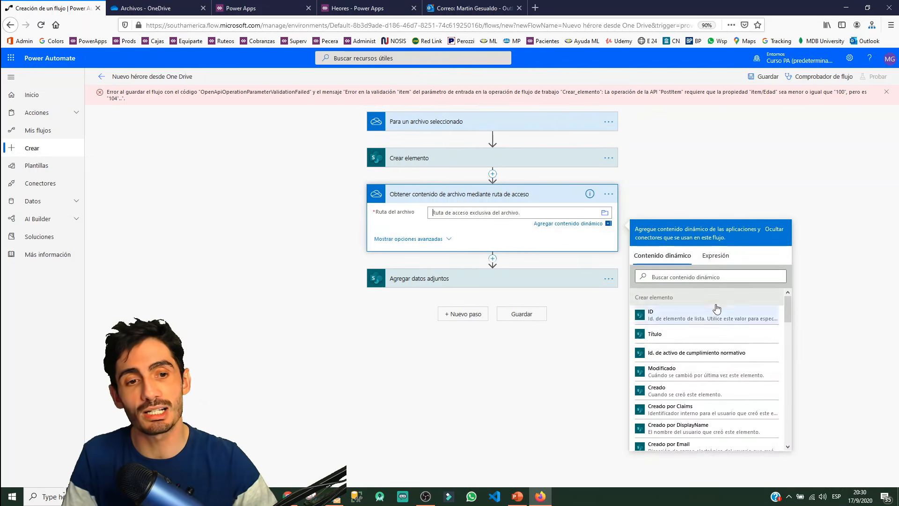
mouse_move(628, 289)
mouse_down()
mouse_move(760, 373)
mouse_move(788, 435)
mouse_up()
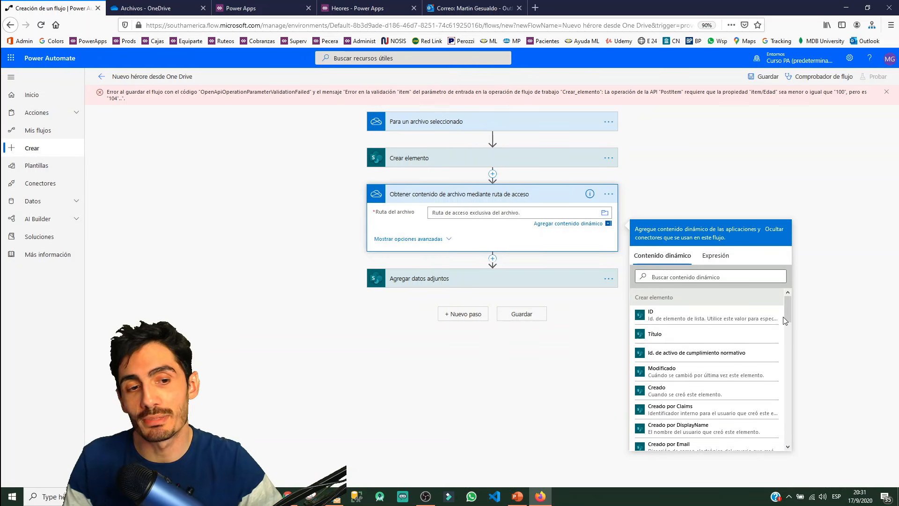
drag(788, 311, 799, 442)
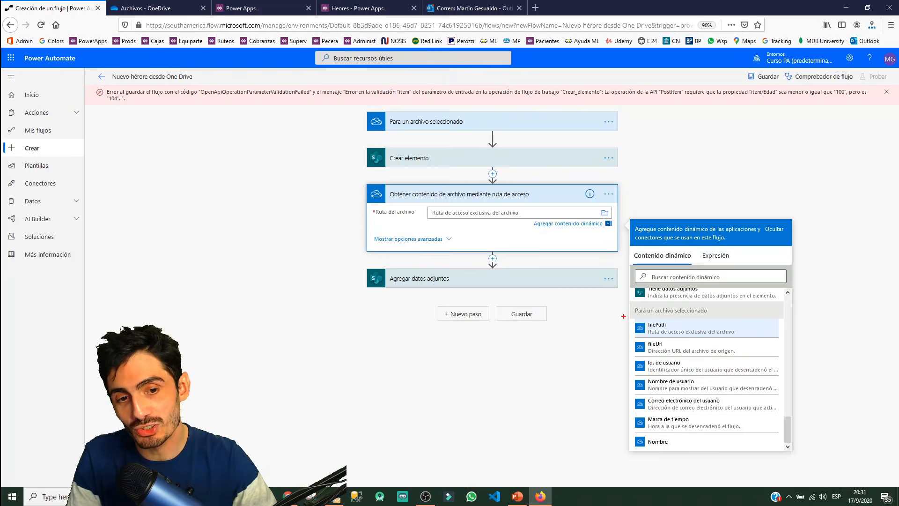
drag(630, 319, 783, 338)
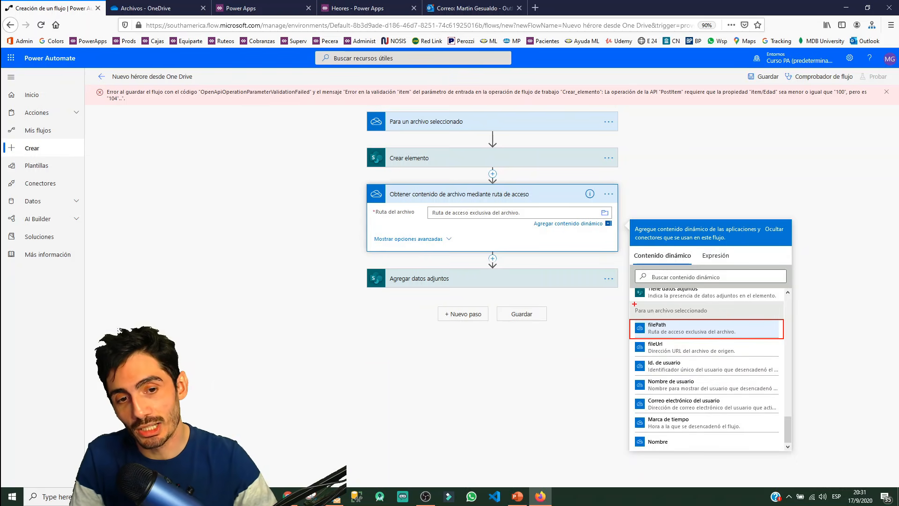
mouse_move(635, 303)
mouse_down()
mouse_move(711, 322)
mouse_move(733, 318)
mouse_up()
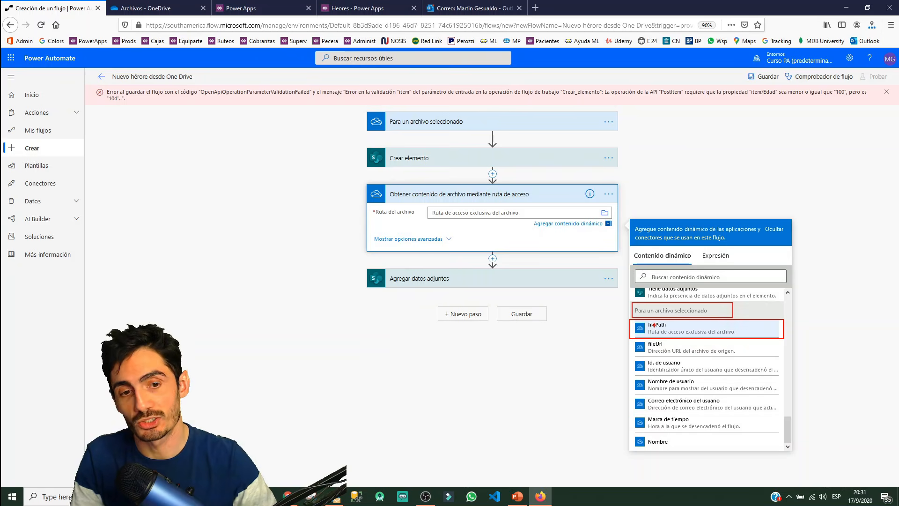
key(Escape)
key(ctrl+2)
drag(362, 110, 622, 137)
key(Escape)
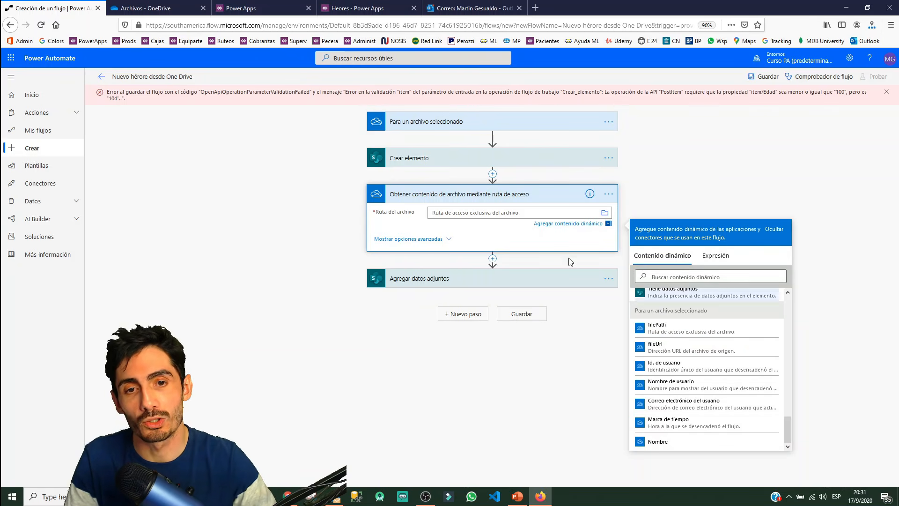
click(679, 328)
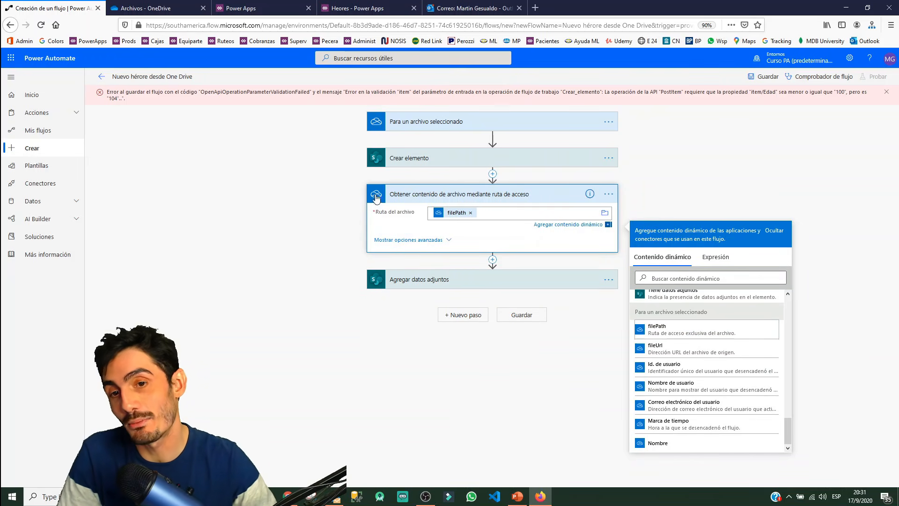
drag(363, 184, 623, 260)
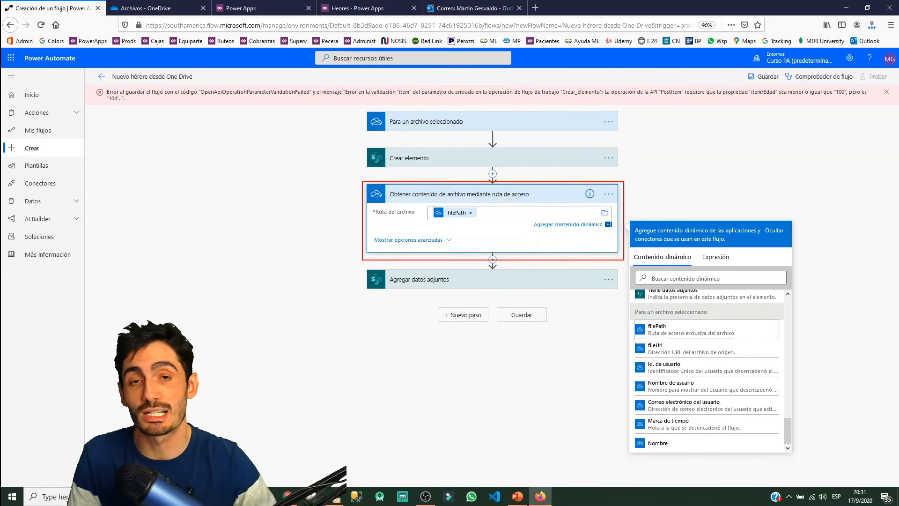
key(Escape)
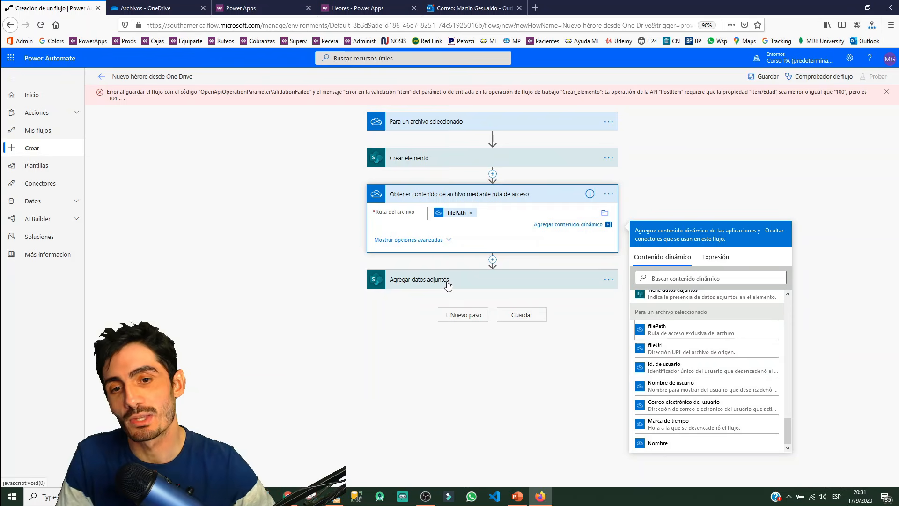
Set the Agregar datos adjuntos action's Nombre de archivo to the Título dynamic content from Crear elemento followed by .jpg
click(449, 283)
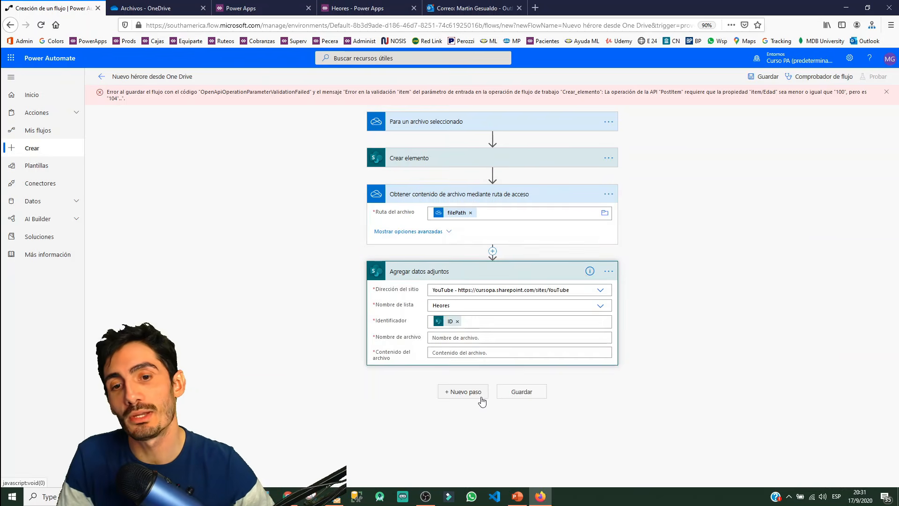
click(476, 338)
scroll(735, 281, down, 3)
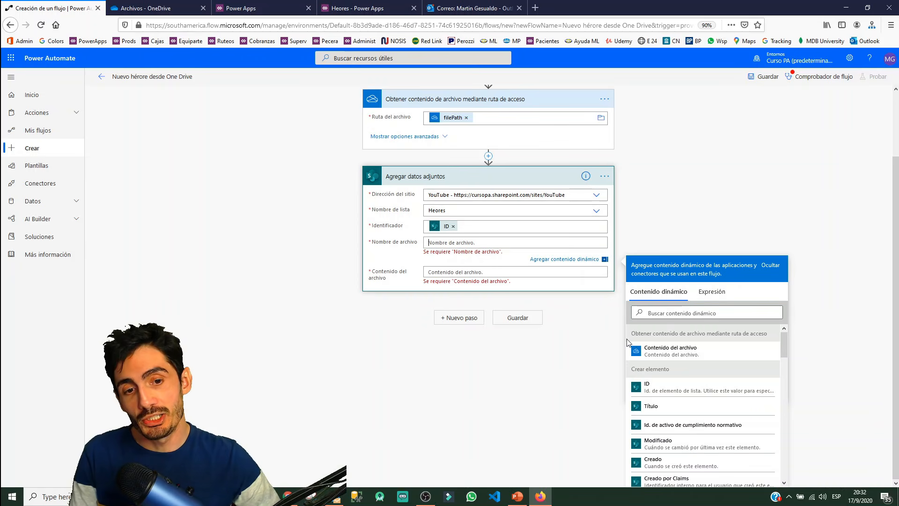
key(ctrl+2)
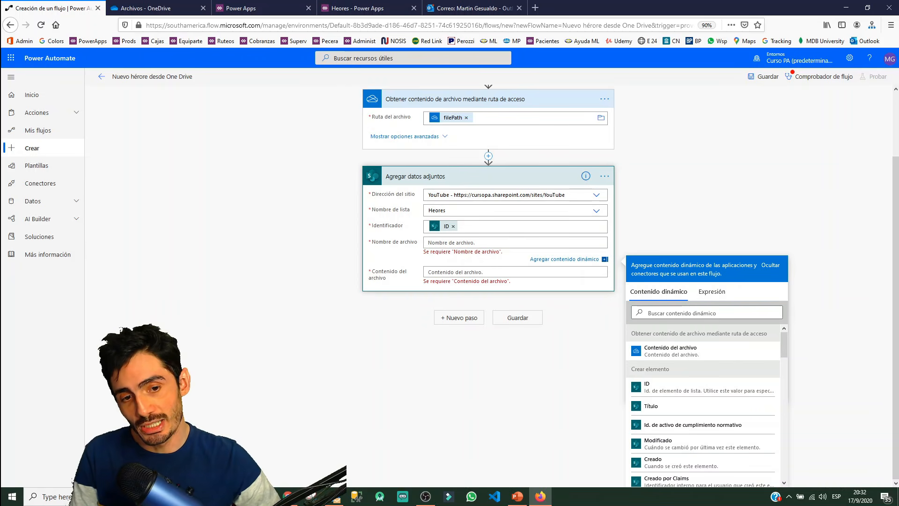
drag(628, 323, 772, 341)
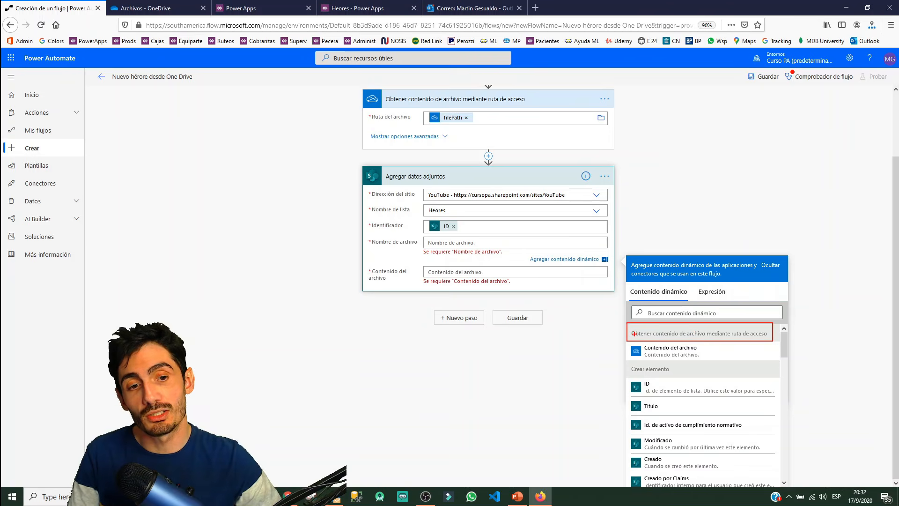
mouse_move(637, 337)
mouse_down()
mouse_move(580, 298)
mouse_move(387, 119)
mouse_move(385, 99)
mouse_up()
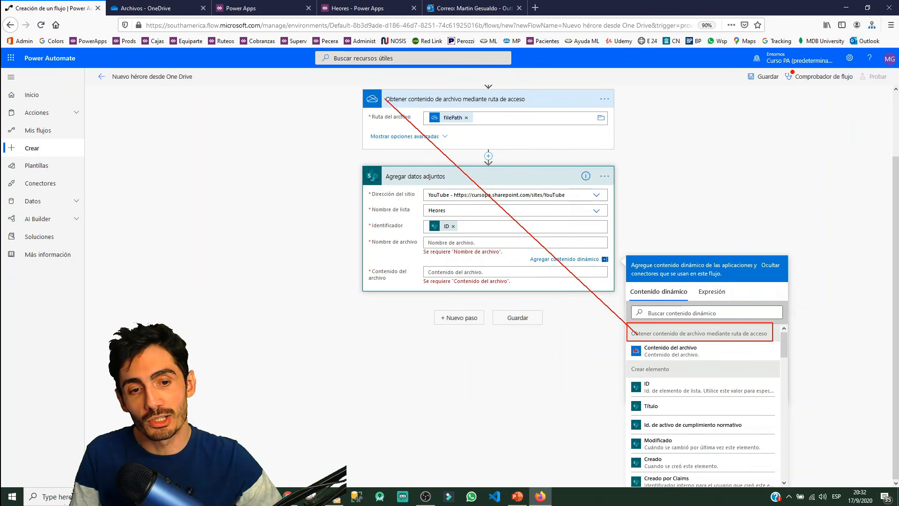
drag(628, 340, 710, 360)
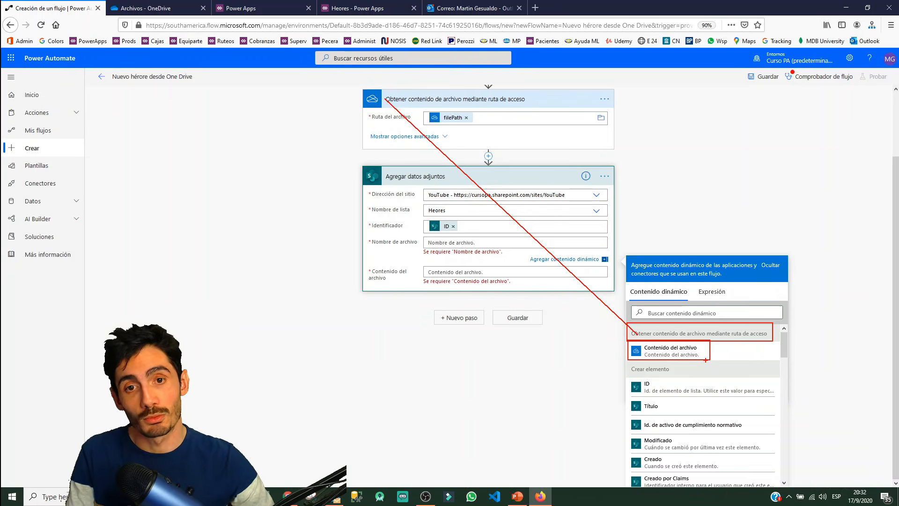
key(Escape)
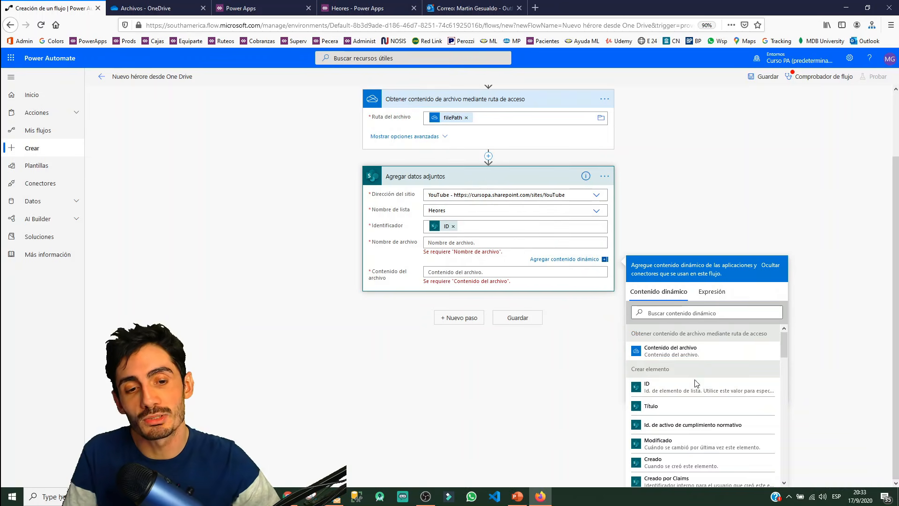
click(673, 412)
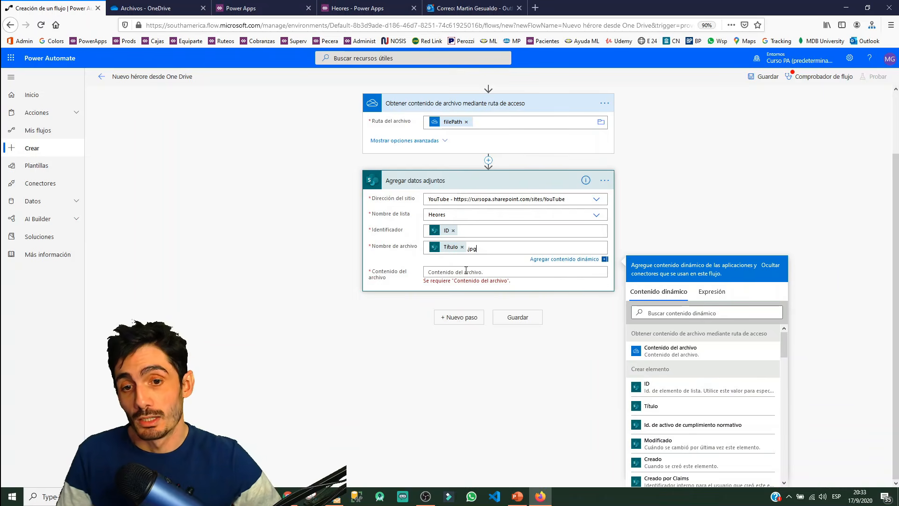
Fill the attachment's Contenido del archivo with the Contenido del archivo output of Obtener contenido de archivo mediante ruta de acceso and save the flow
click(466, 271)
drag(360, 256, 413, 278)
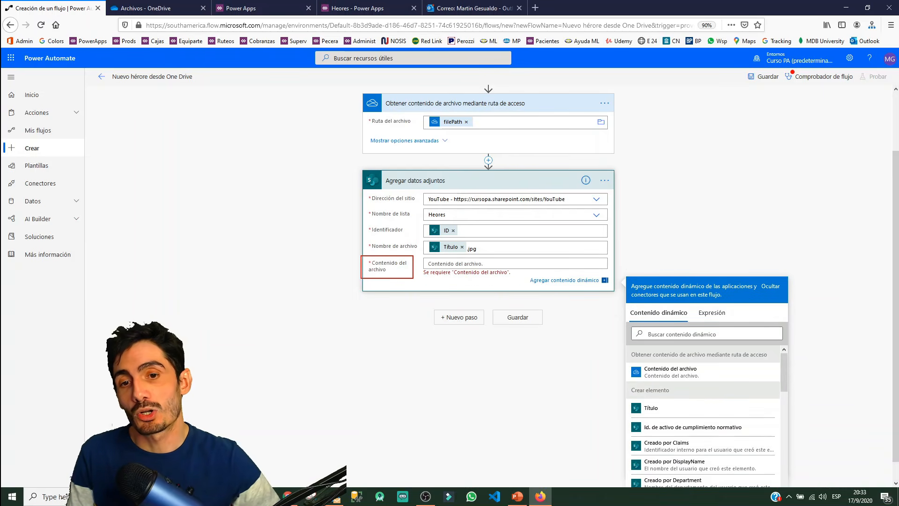
drag(362, 167, 457, 187)
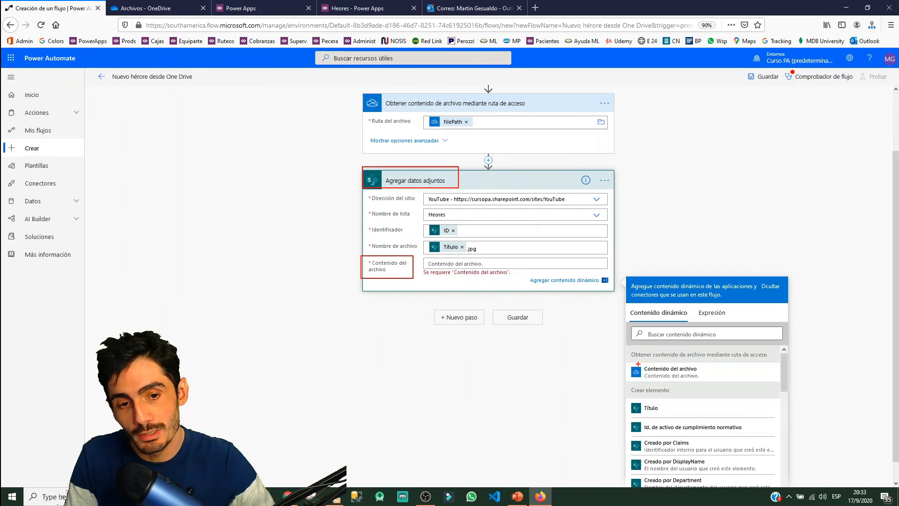
drag(628, 361, 727, 382)
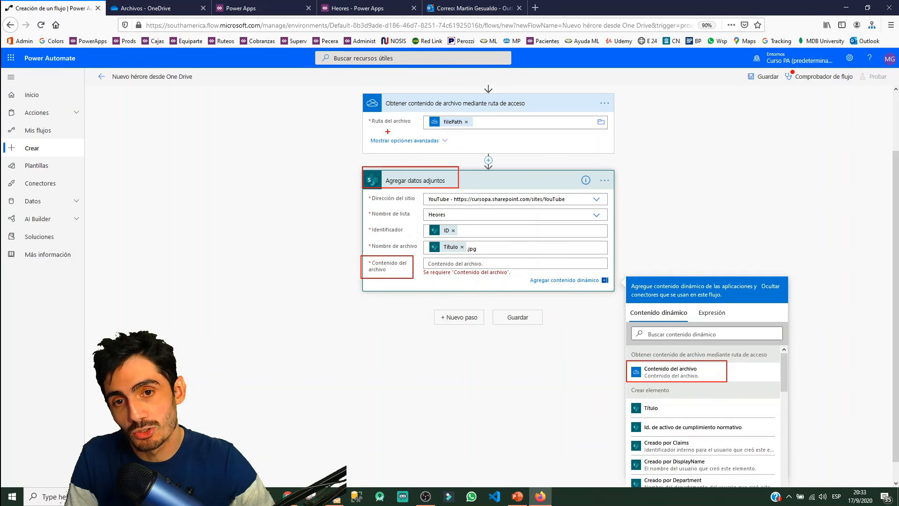
drag(362, 90, 628, 158)
key(Escape)
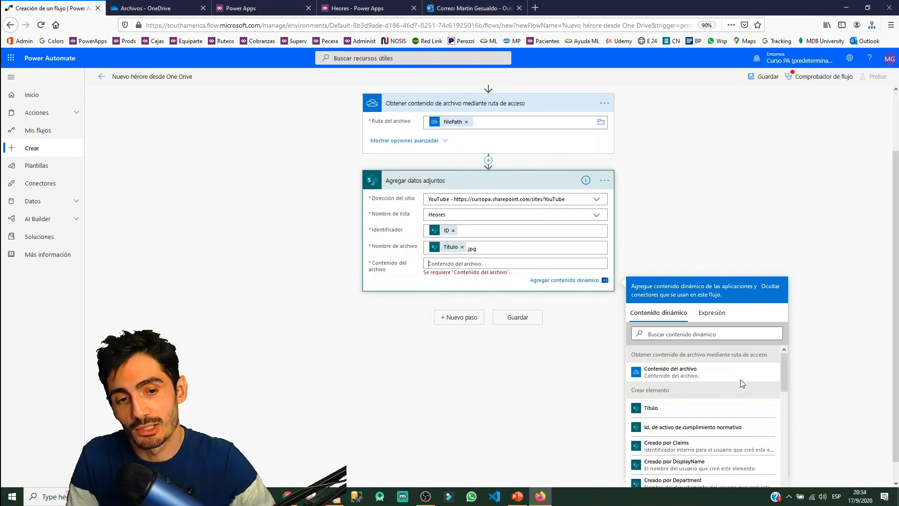
click(672, 373)
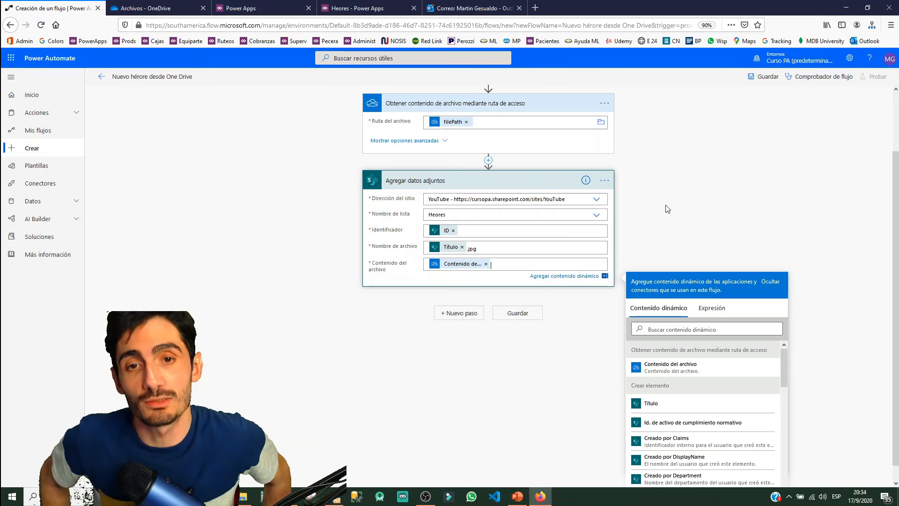
click(517, 313)
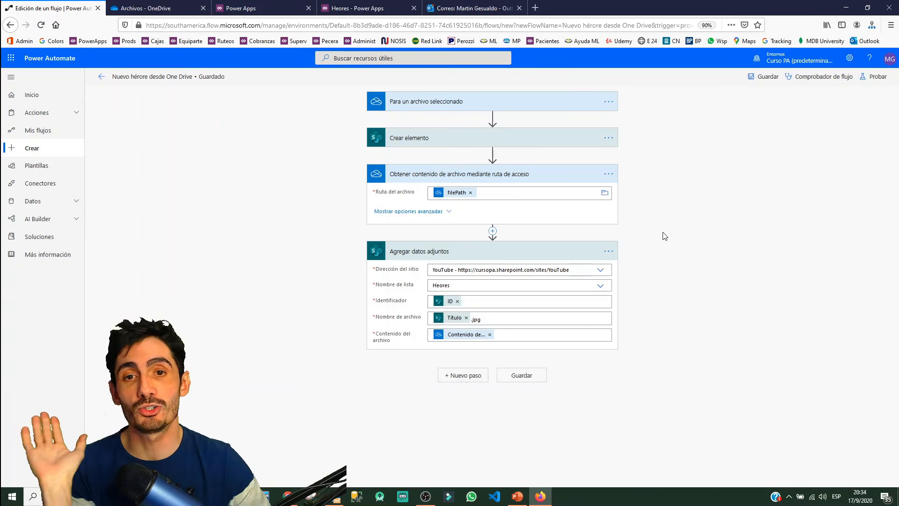
Preview Canal youtube.JPG in OneDrive, close it and check the current hero list in the Heores app
click(143, 10)
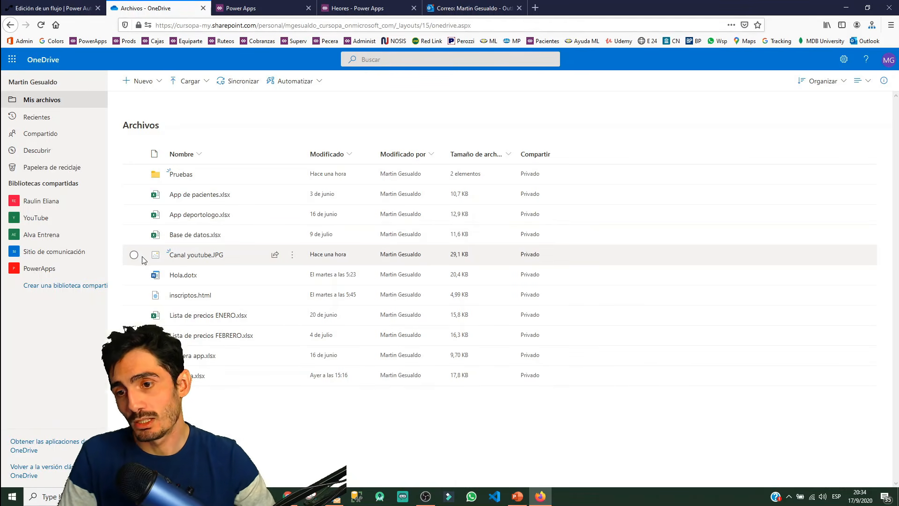
click(190, 257)
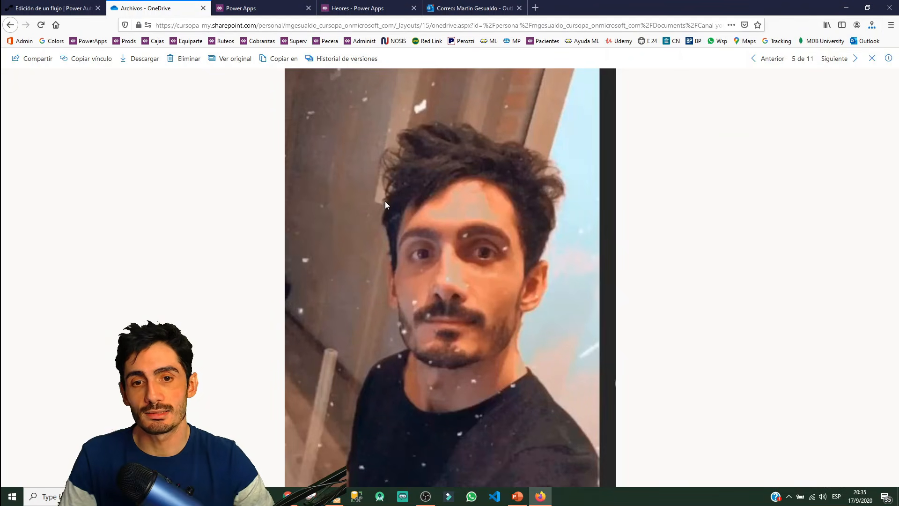
click(872, 58)
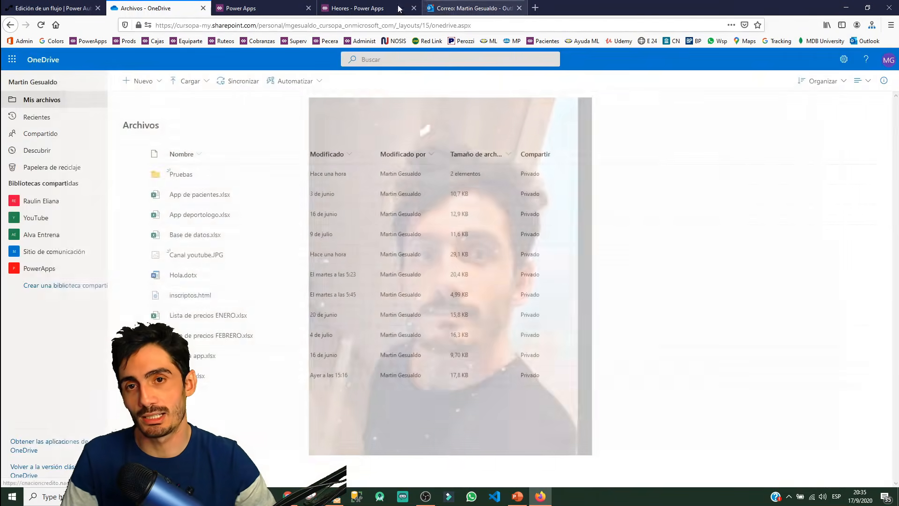
click(421, 8)
click(483, 88)
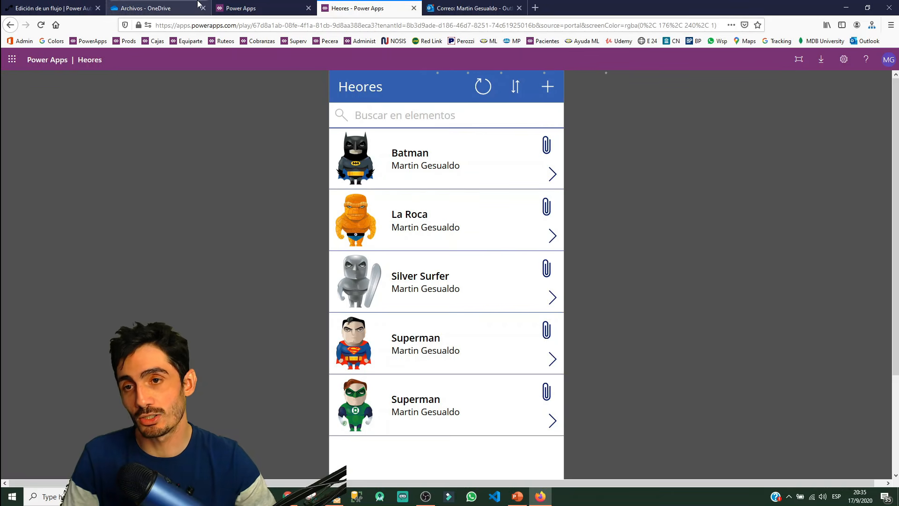
Switch to OneDrive, launch the Nuevo hérore desde One Drive flow on Canal youtube.JPG and accept its OneDrive and SharePoint connections
click(166, 7)
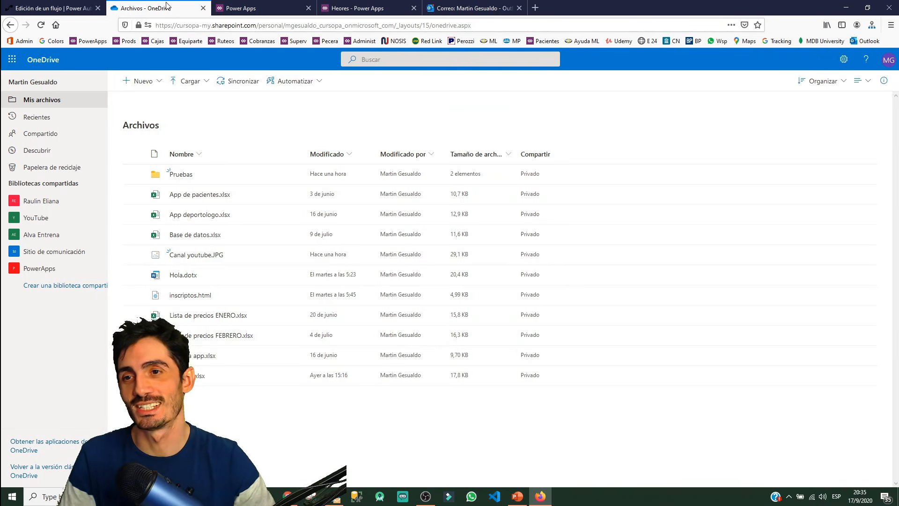
key(ctrl+2)
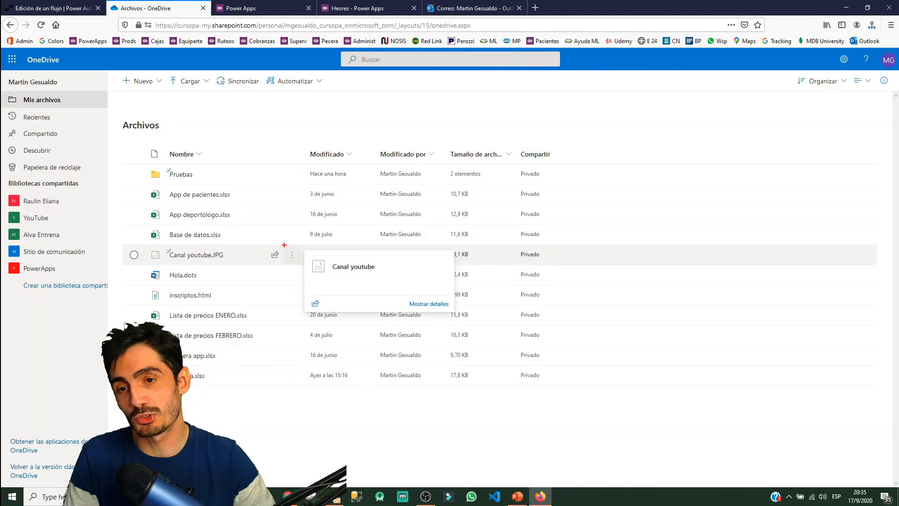
drag(284, 245, 299, 268)
key(Escape)
click(293, 255)
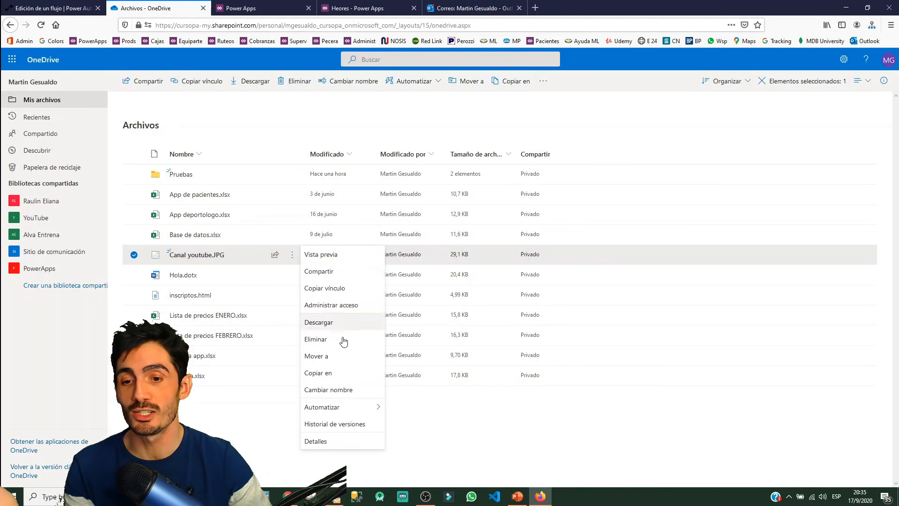
mouse_move(336, 411)
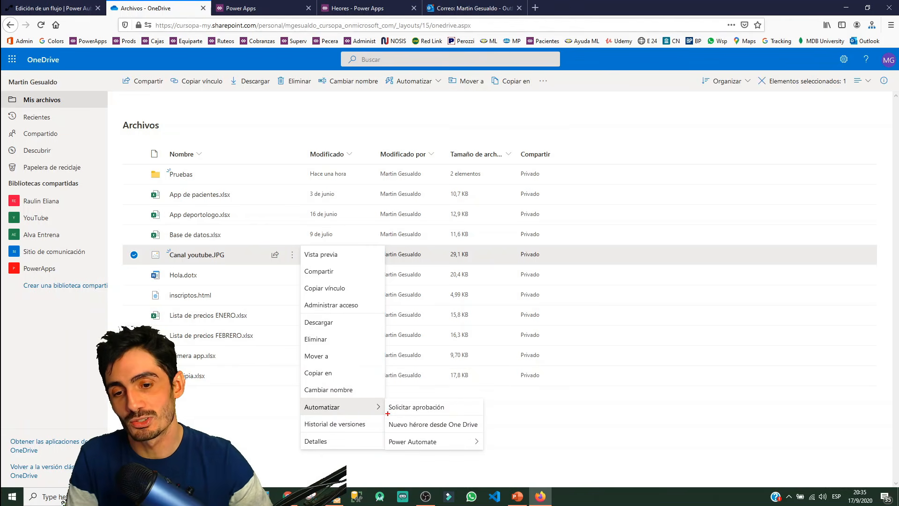
mouse_move(387, 416)
mouse_down()
mouse_move(450, 437)
mouse_move(480, 435)
mouse_up()
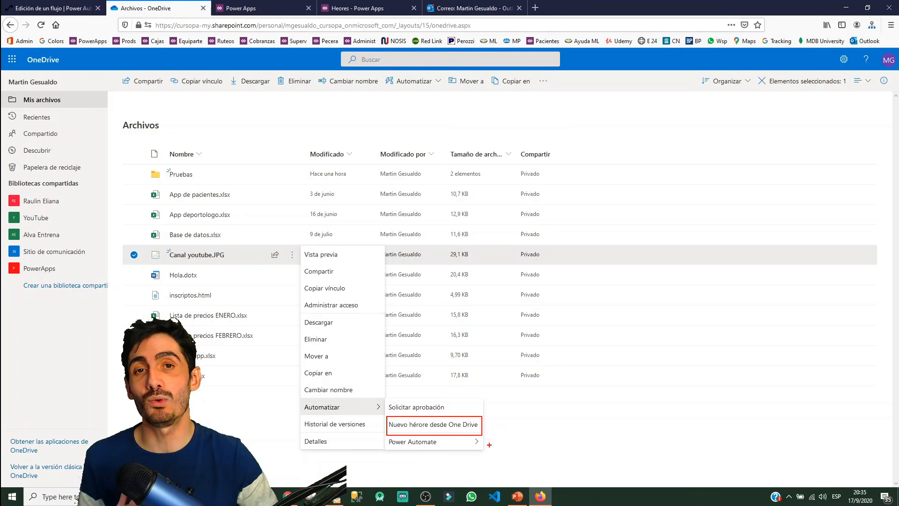
key(Escape)
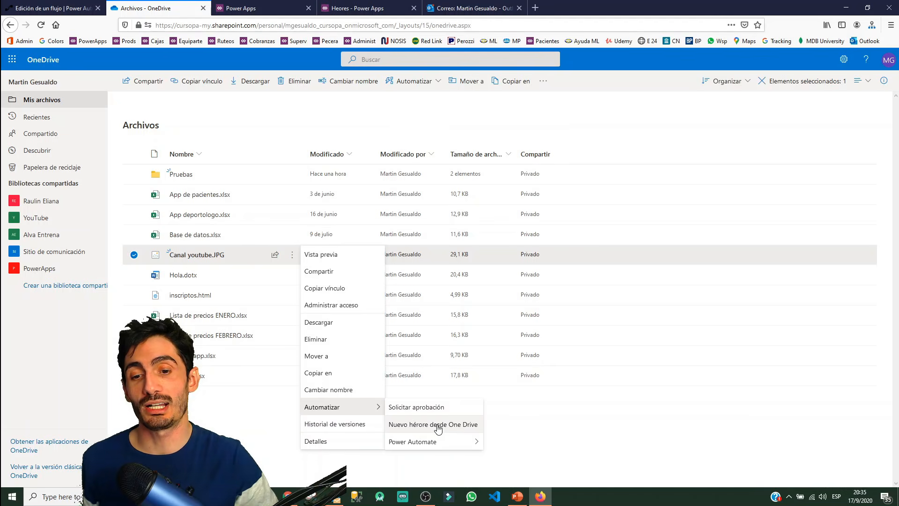
click(438, 428)
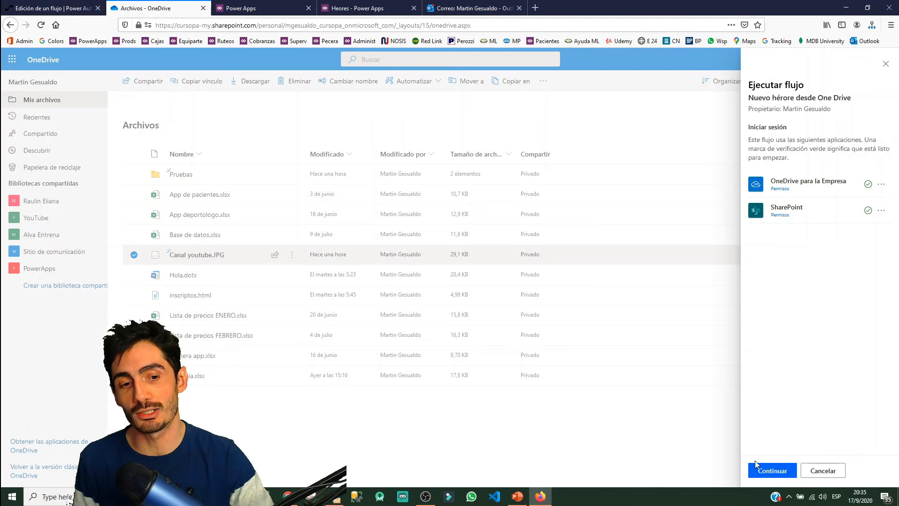
click(773, 470)
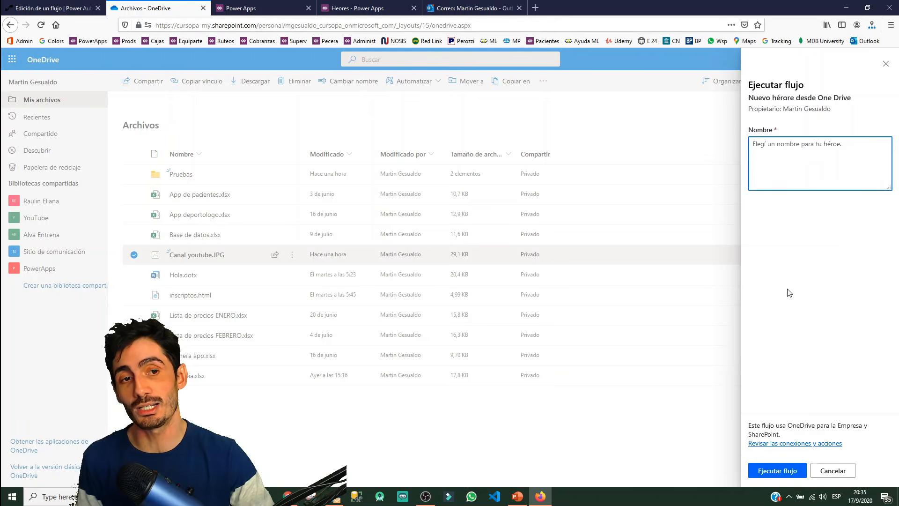
Enter the hero's full name in the flow's Nombre input, run the flow and dismiss the run confirmation
drag(747, 120, 778, 136)
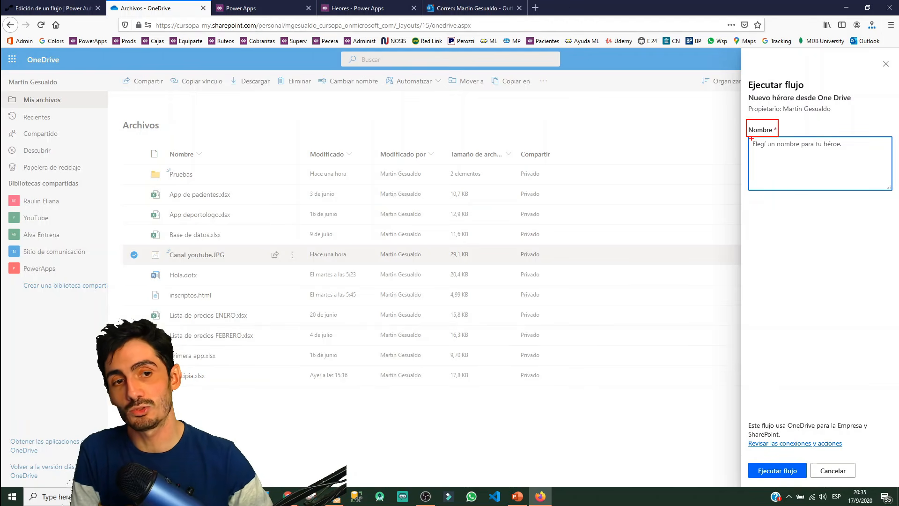
drag(758, 144, 868, 162)
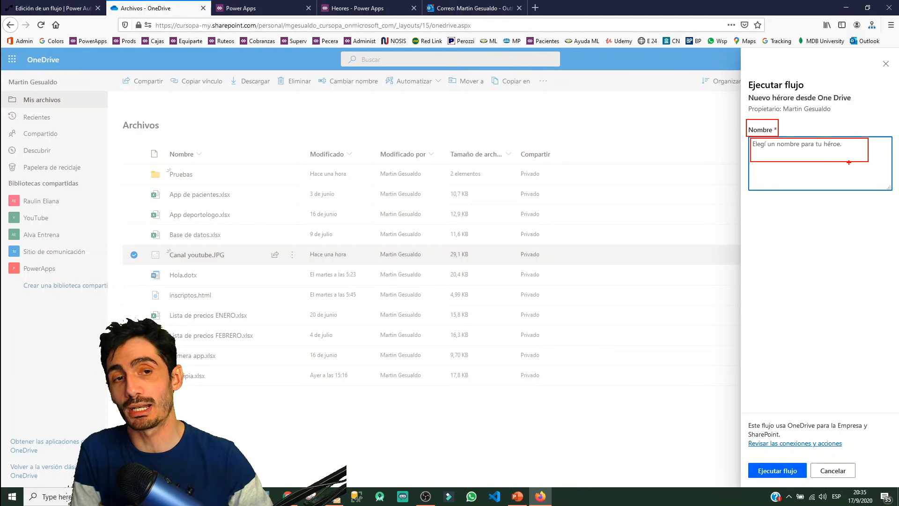
key(Escape)
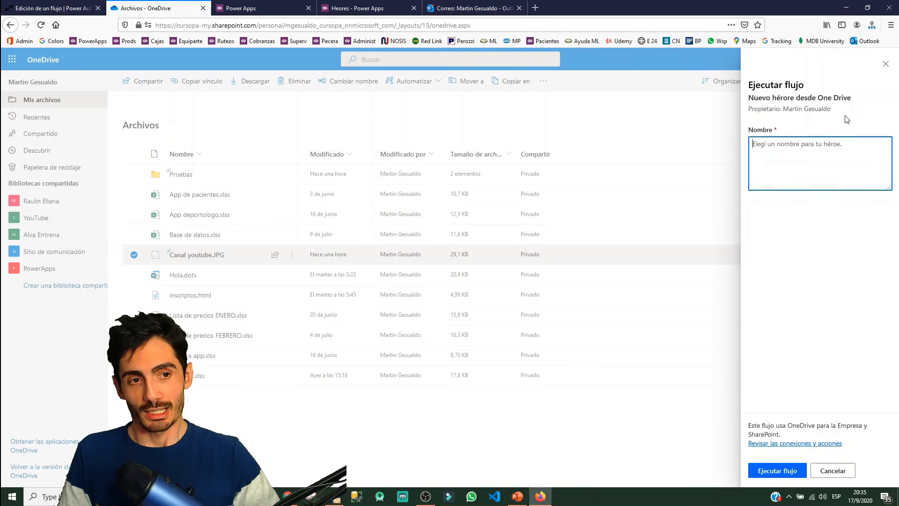
text(Martín)
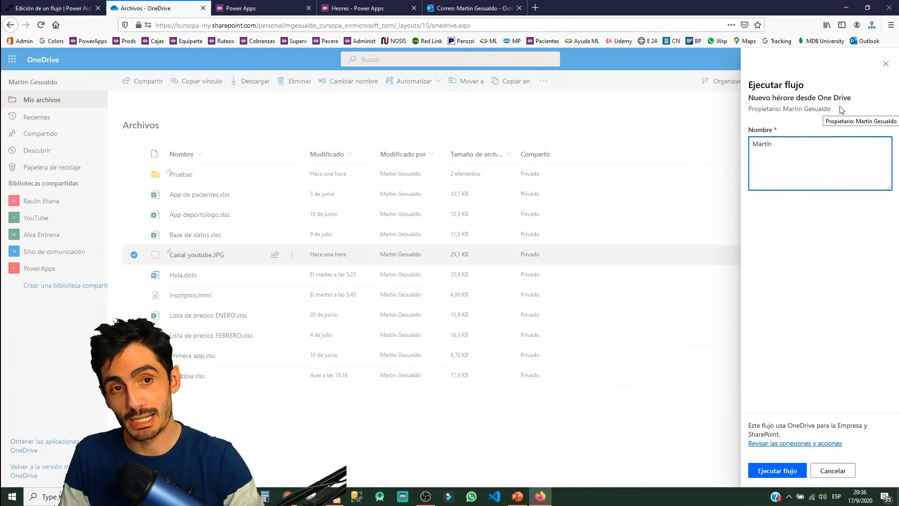
text( Gesualdo)
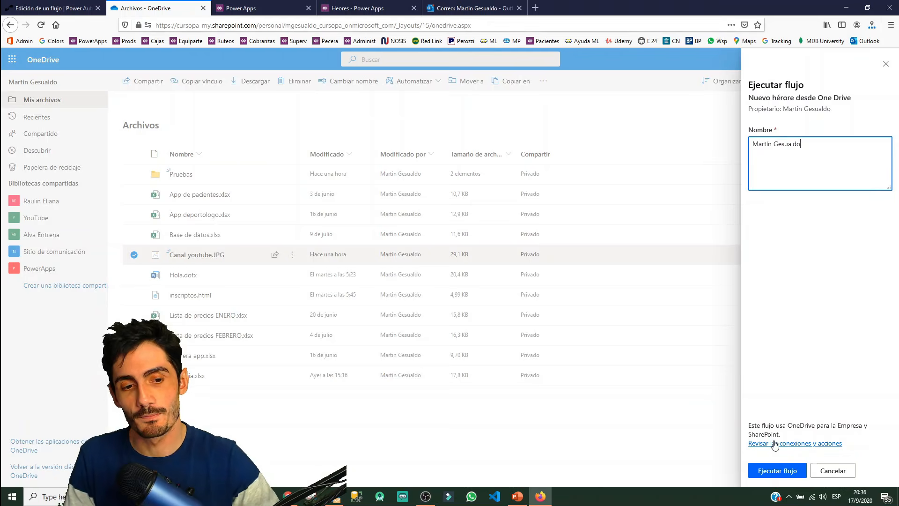
click(776, 470)
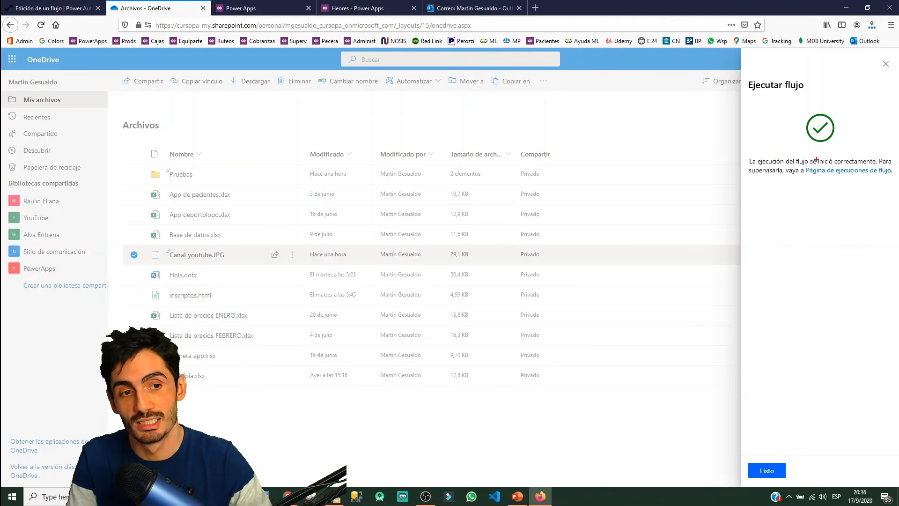
drag(791, 153, 877, 168)
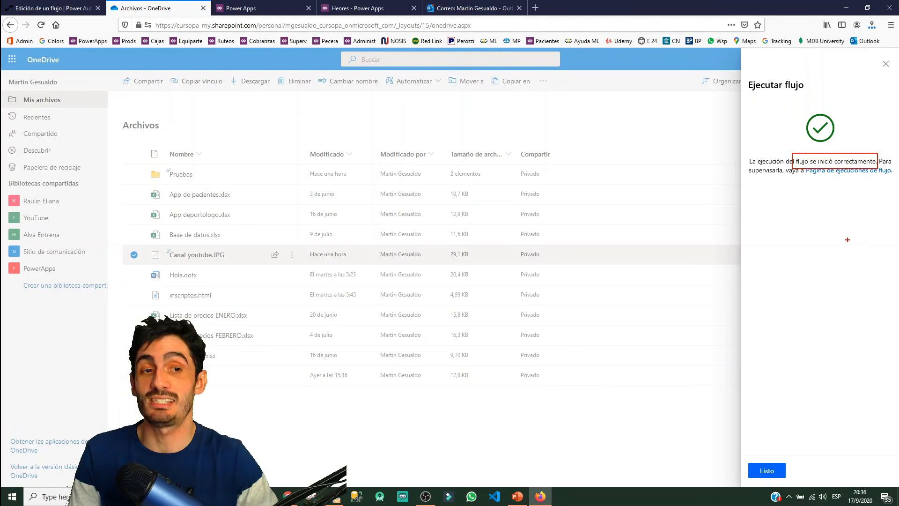
key(Escape)
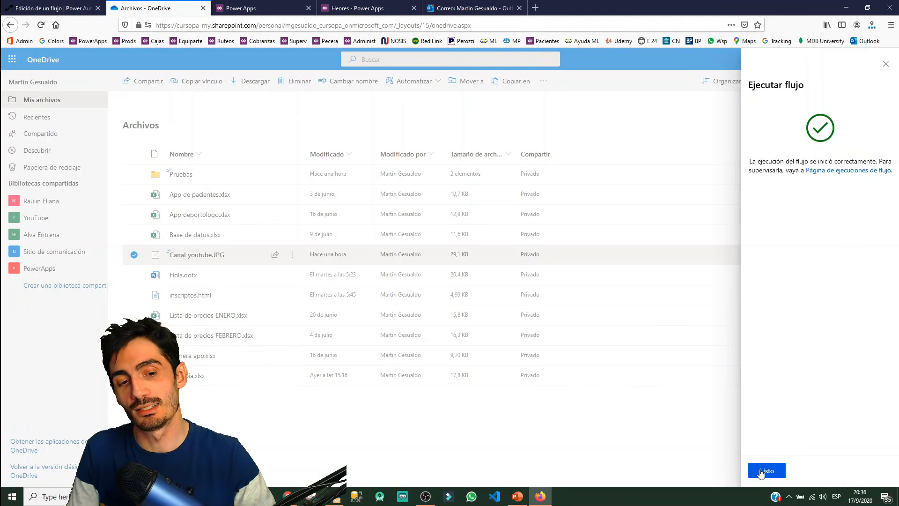
click(763, 470)
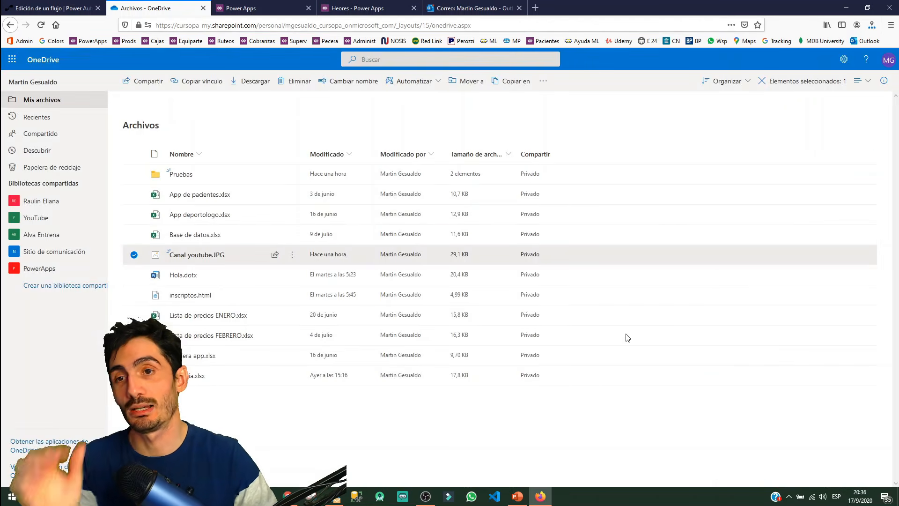
Switch to Power Automate, leave the flow editor and check the run history of Nuevo hérore desde One Drive
click(46, 6)
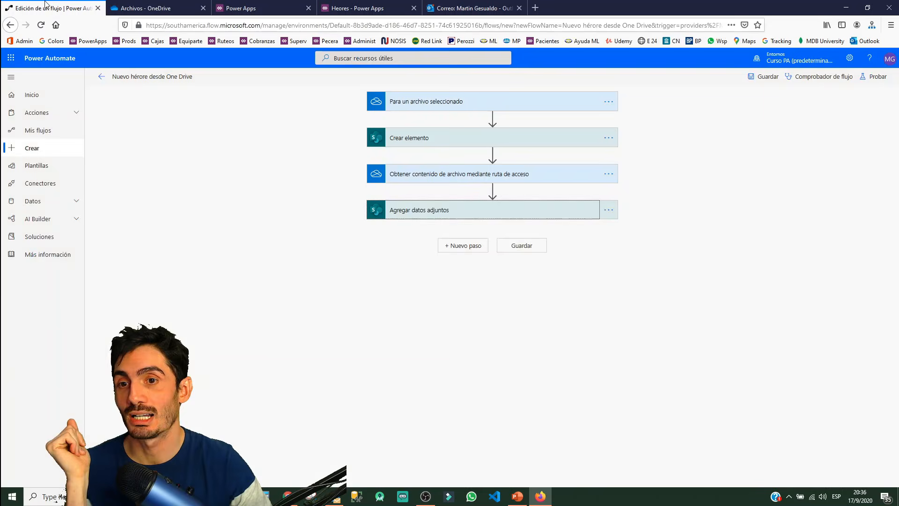
click(103, 77)
click(505, 224)
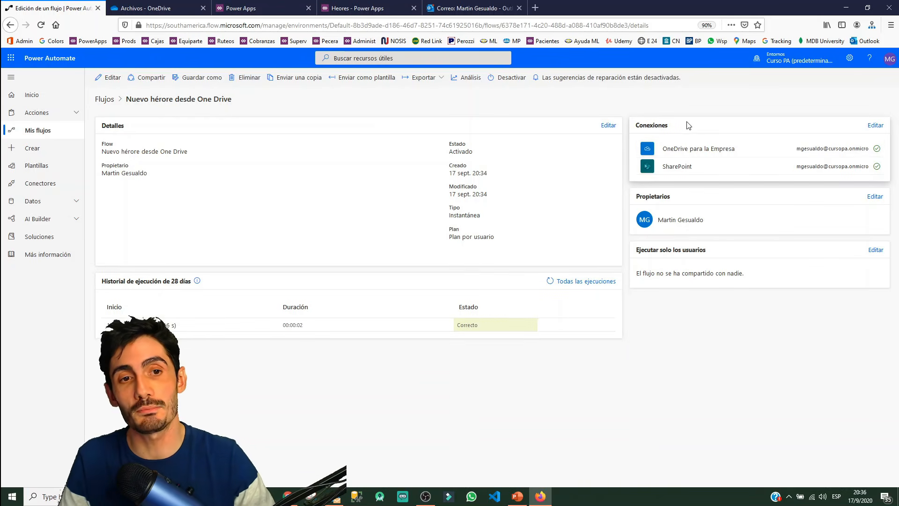
Switch to the Heores app and refresh the hero list to check the newly added hero and its picture
click(373, 8)
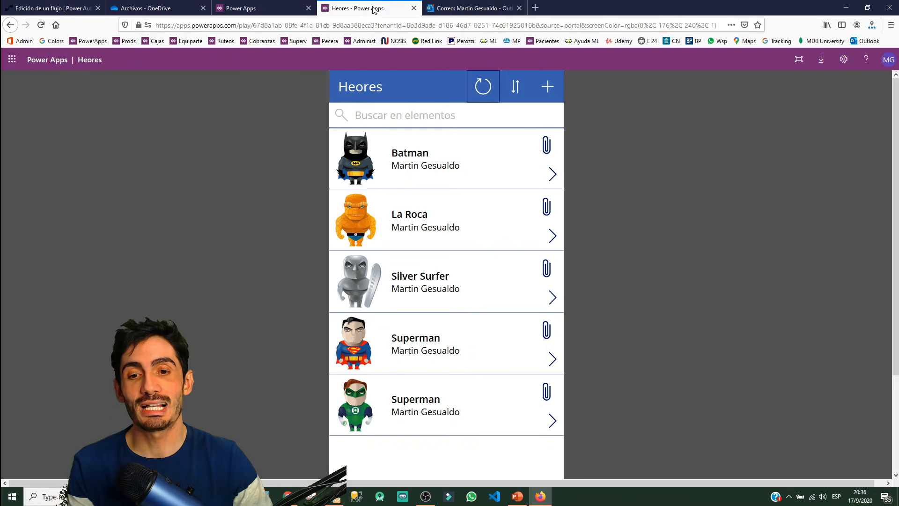
click(484, 84)
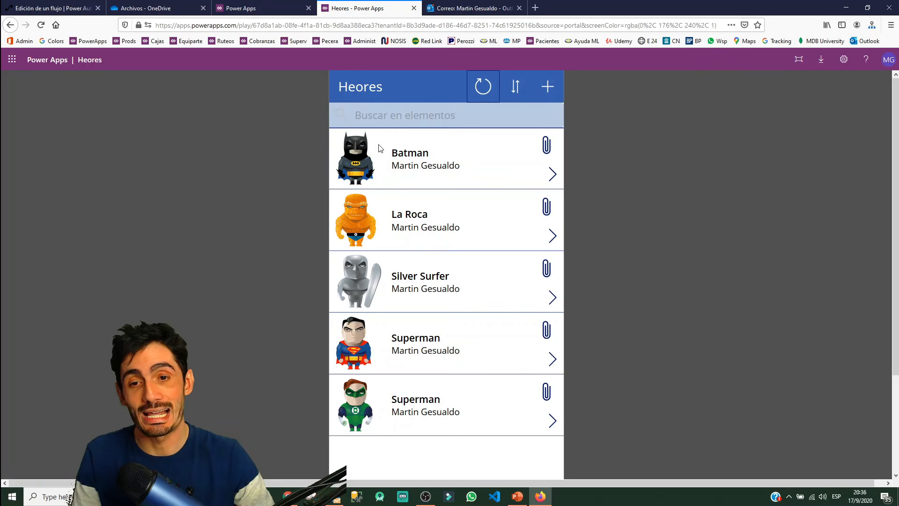
click(482, 89)
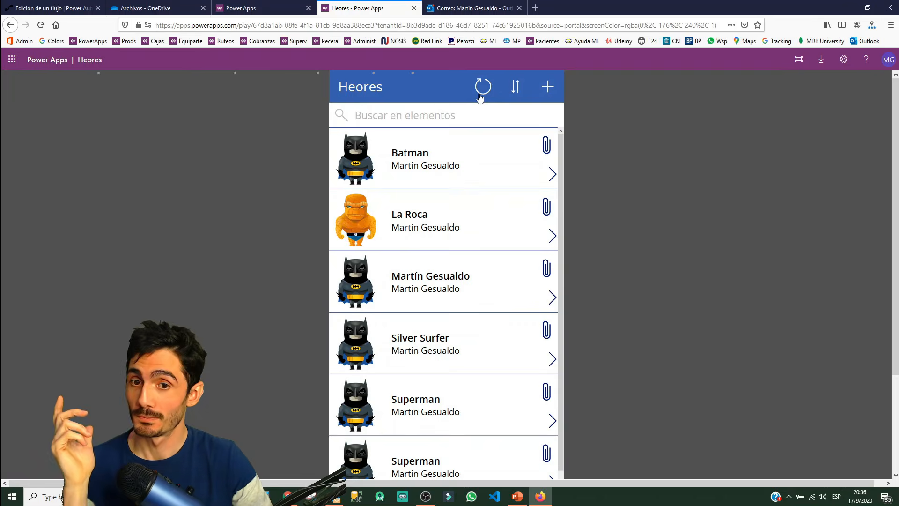
scroll(473, 174, down, 1)
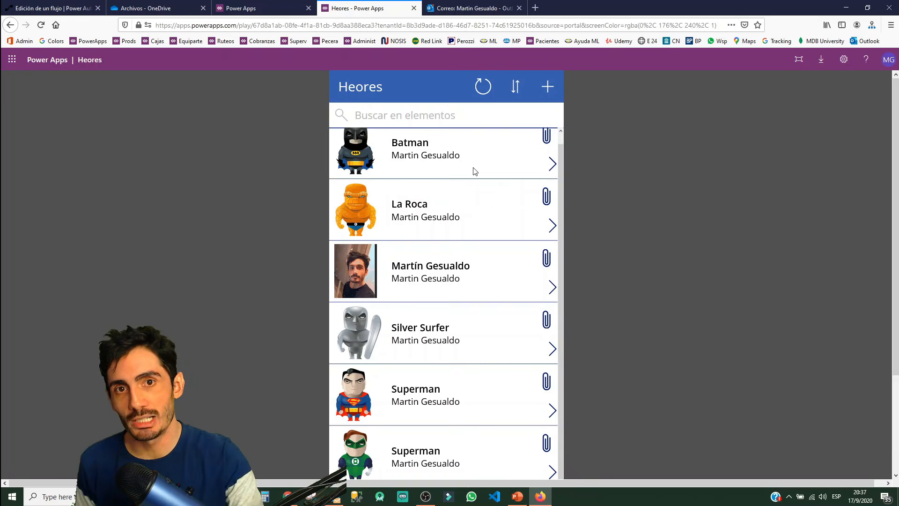
Switch to OneDrive and upload confusedDog.gif from the Portadas folder inside the Desktop's YouTube folder
click(145, 7)
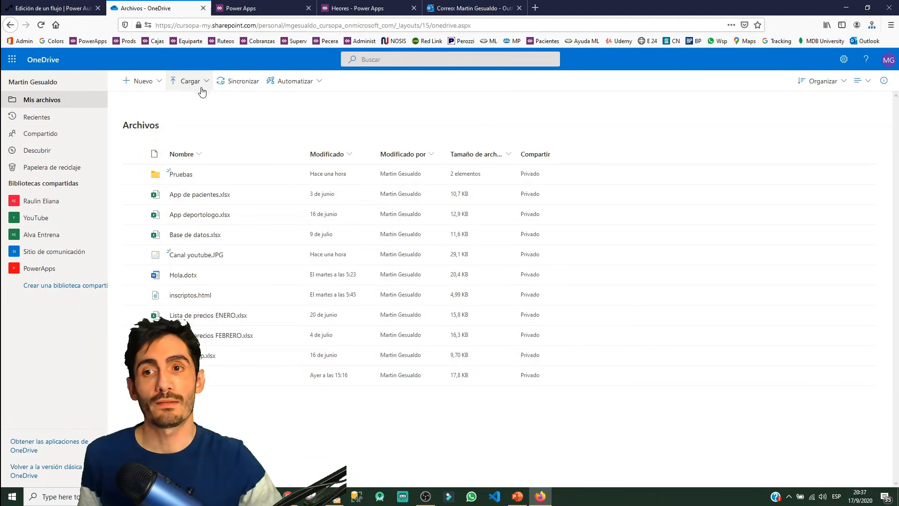
click(205, 88)
click(203, 99)
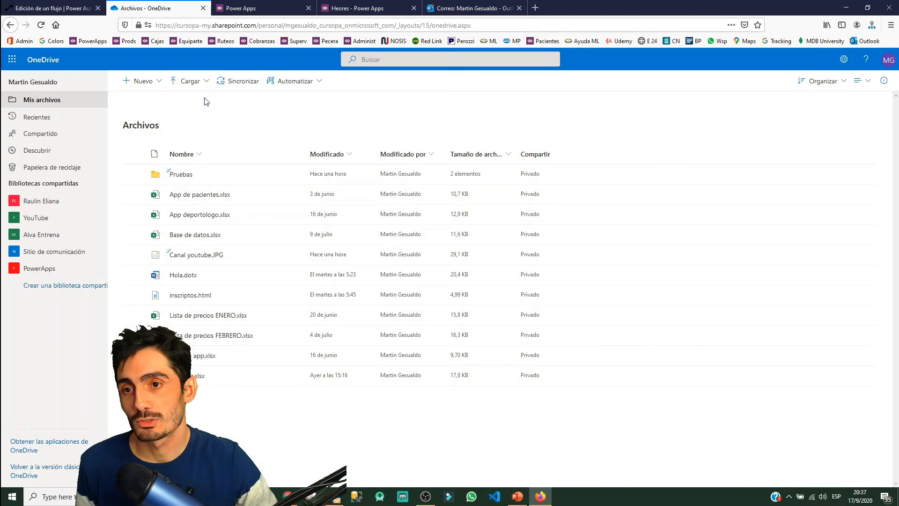
scroll(390, 152, down, 3)
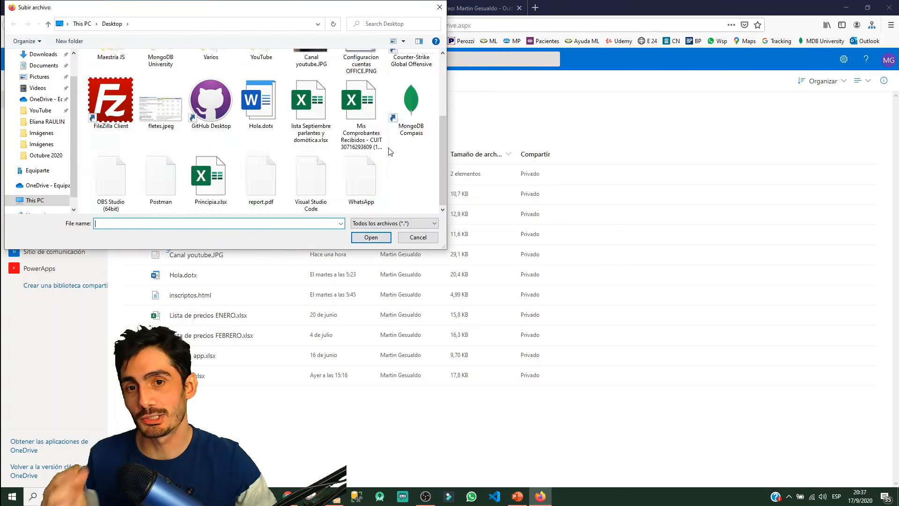
scroll(390, 151, up, 3)
double_click(261, 140)
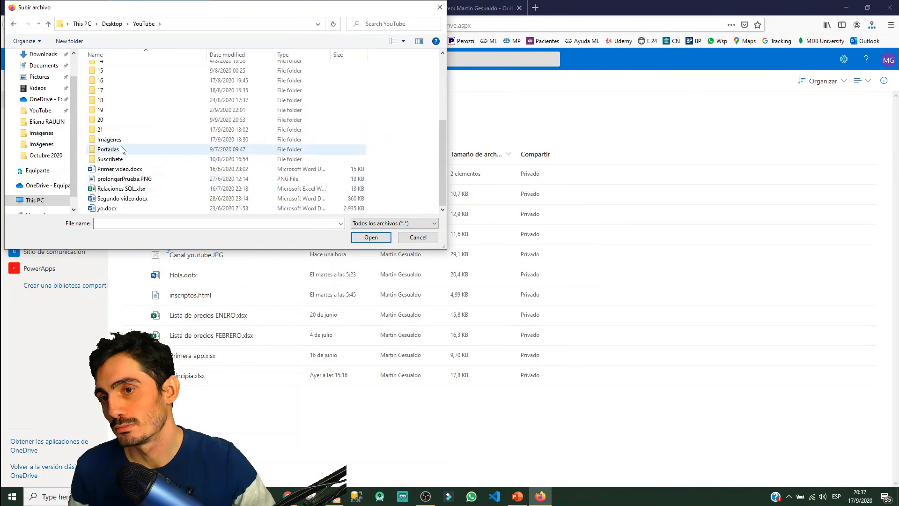
double_click(120, 149)
double_click(311, 122)
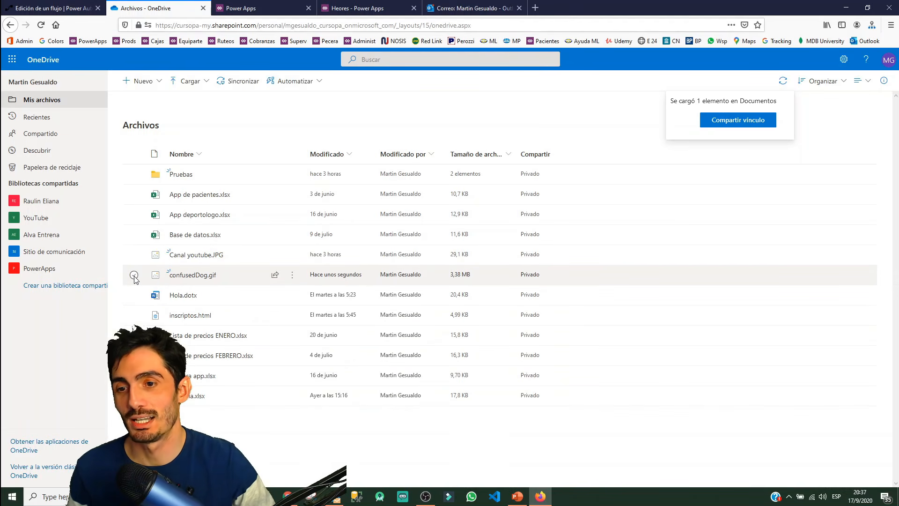
Run the Nuevo hérore desde One Drive flow on confusedDog.gif with Confused Dog as the Nombre input
click(292, 275)
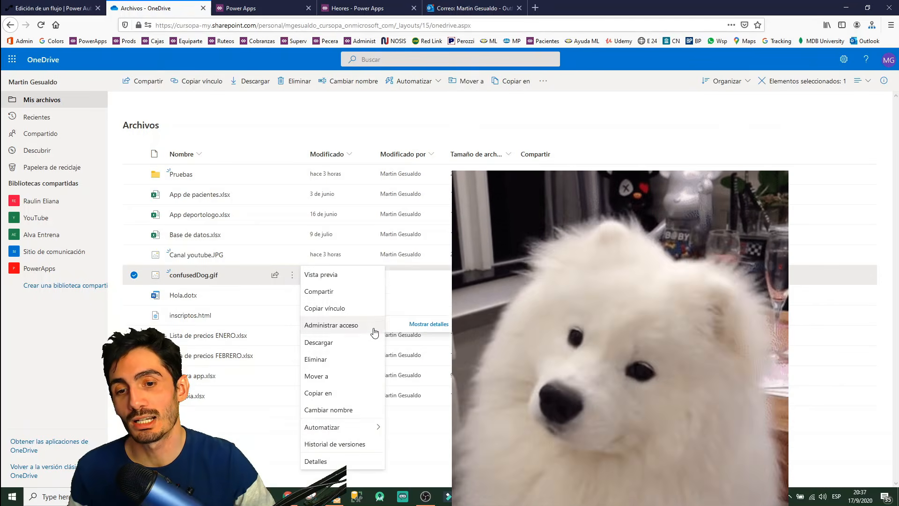
mouse_move(340, 427)
click(423, 448)
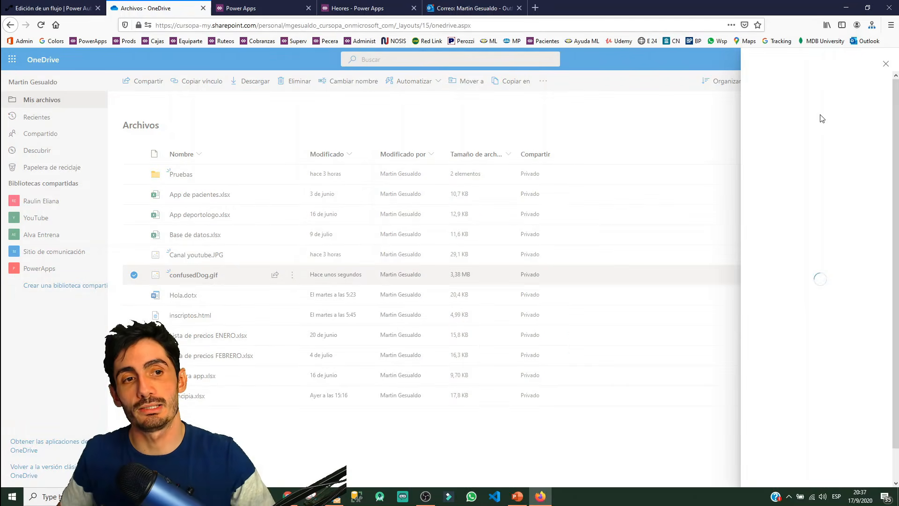
click(820, 139)
text(Confused Dog)
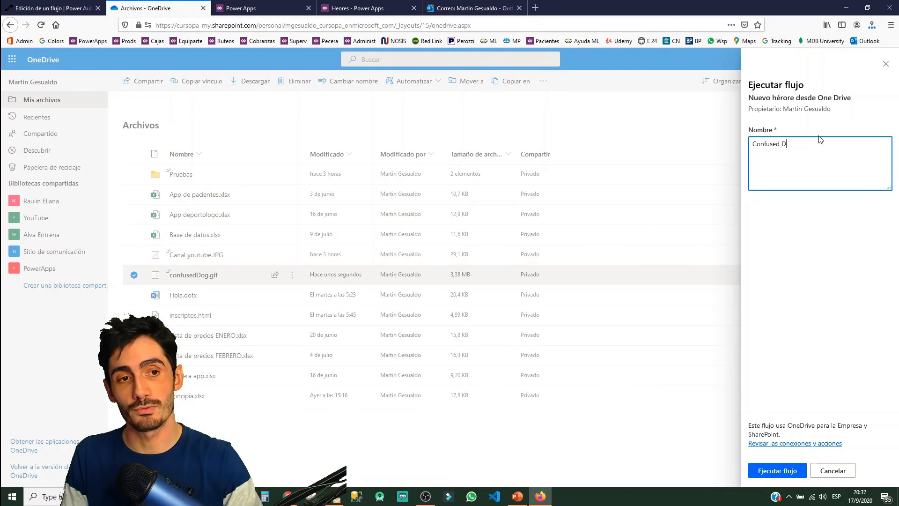
click(783, 469)
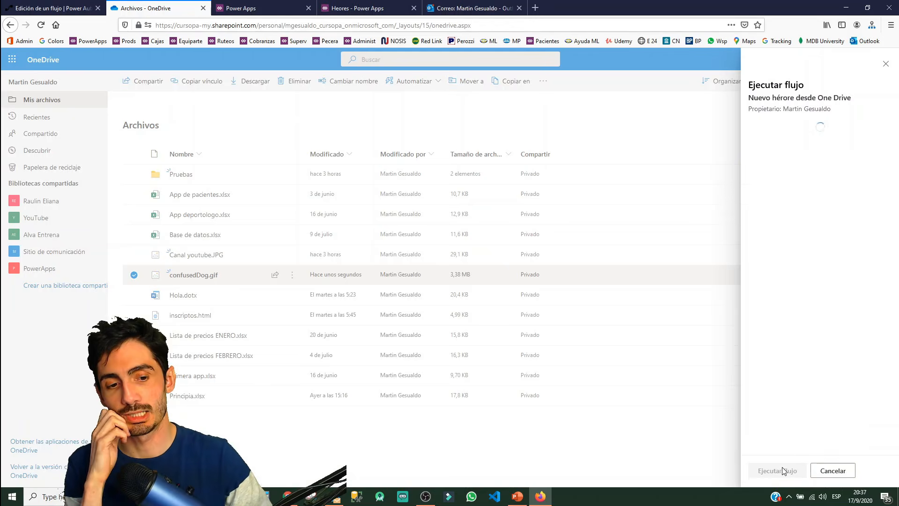
Check the Heores app for the Confused Dog hero and return to the Mis flujos list in Power Automate
click(393, 8)
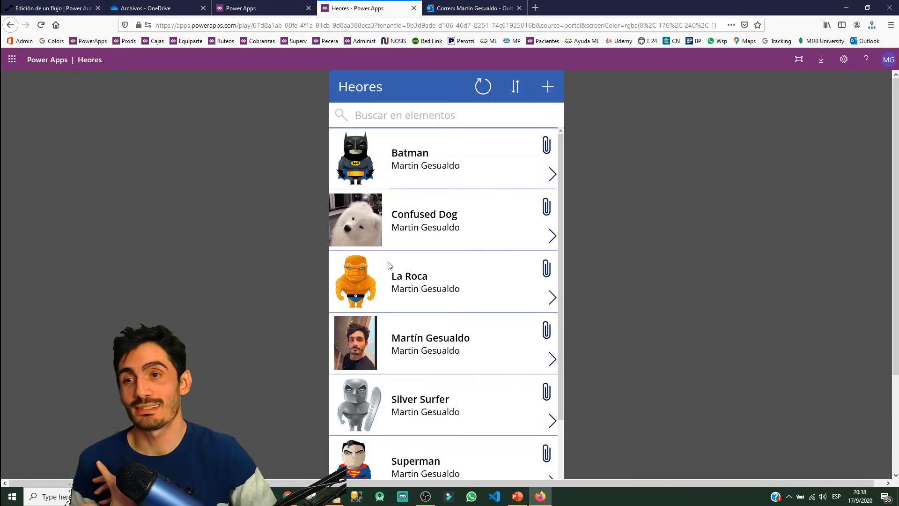
click(51, 8)
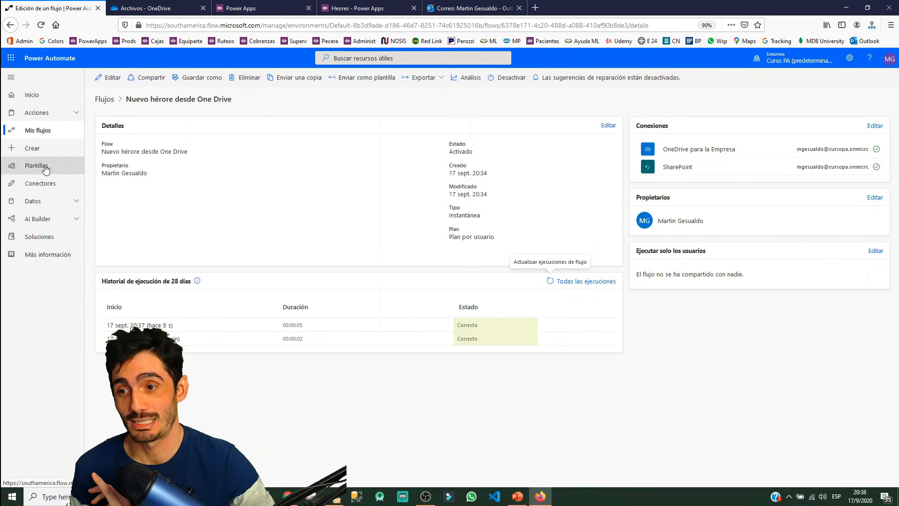
click(37, 130)
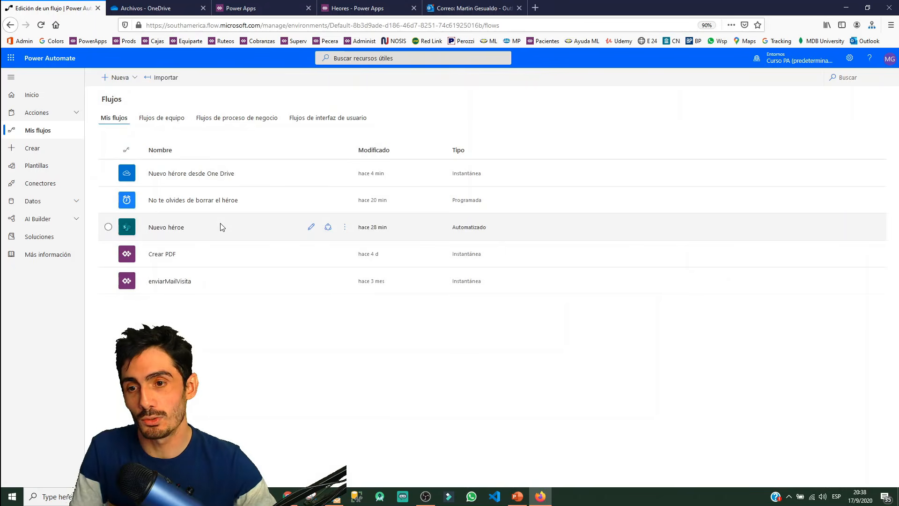